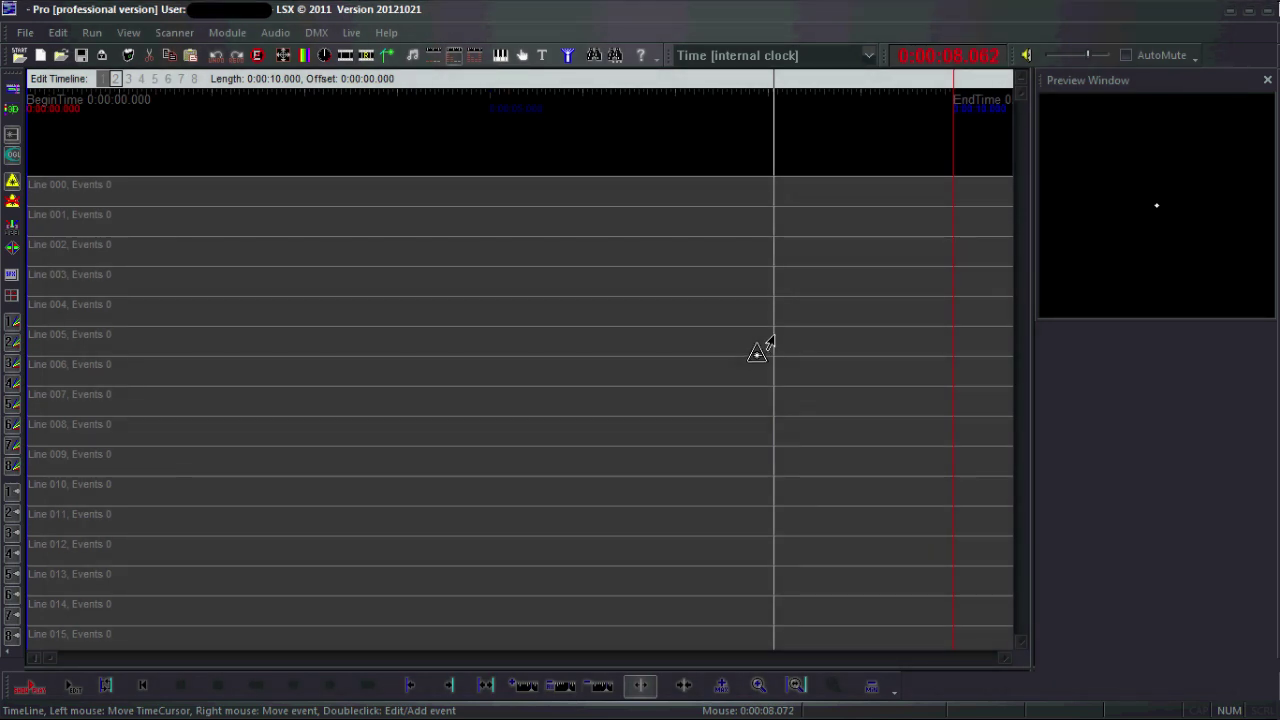
- Open the View menu to reach the Switch to Quick PicEdit option
left_click(128, 32)
left_click(130, 54)
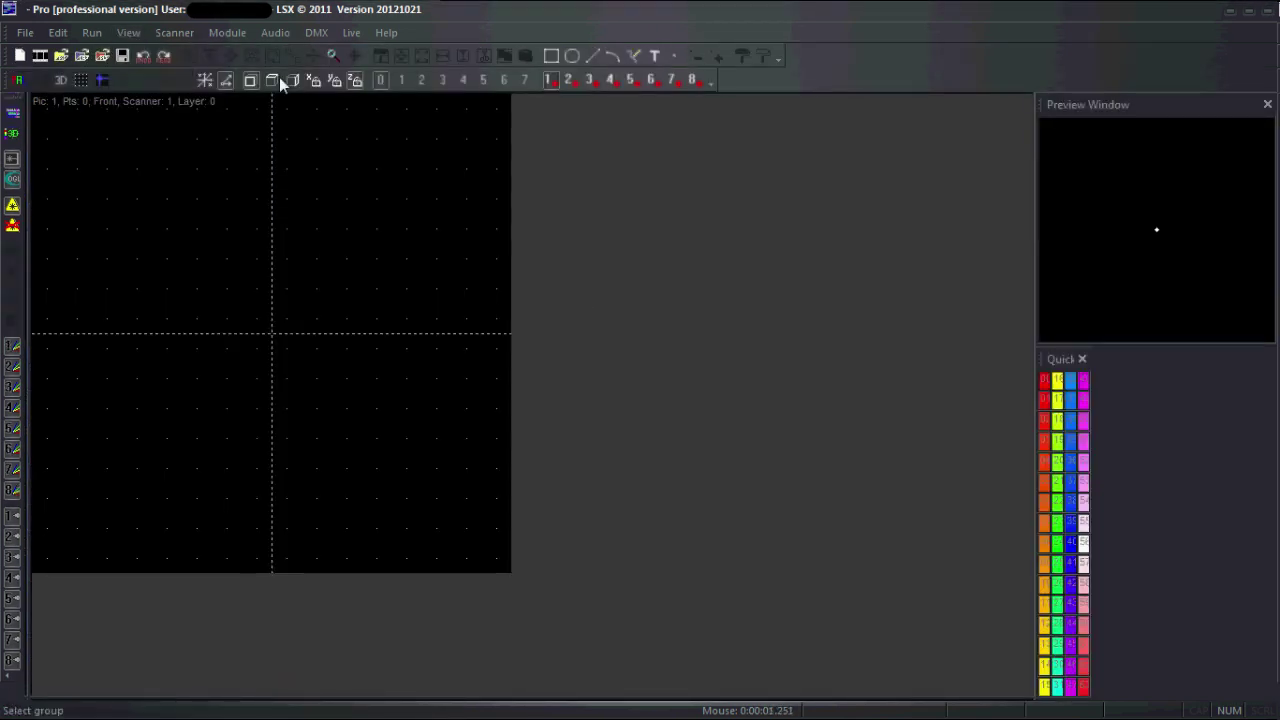
left_click(592, 56)
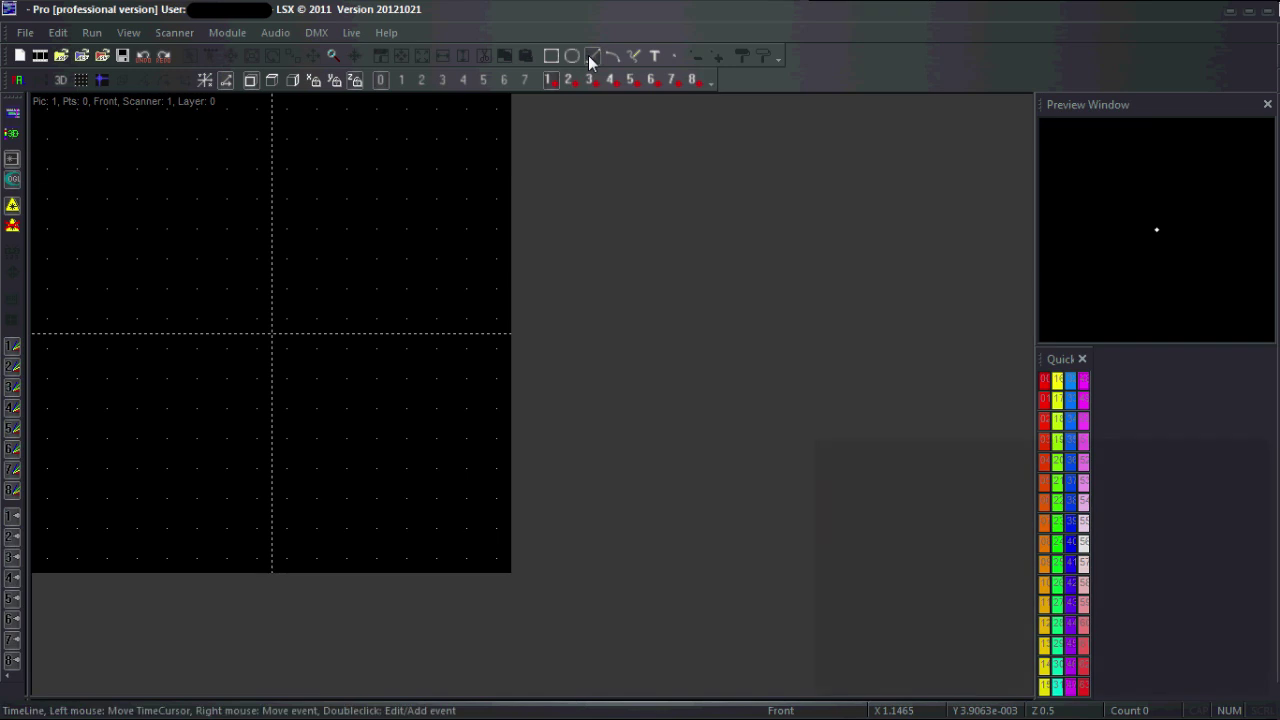
left_click(148, 335)
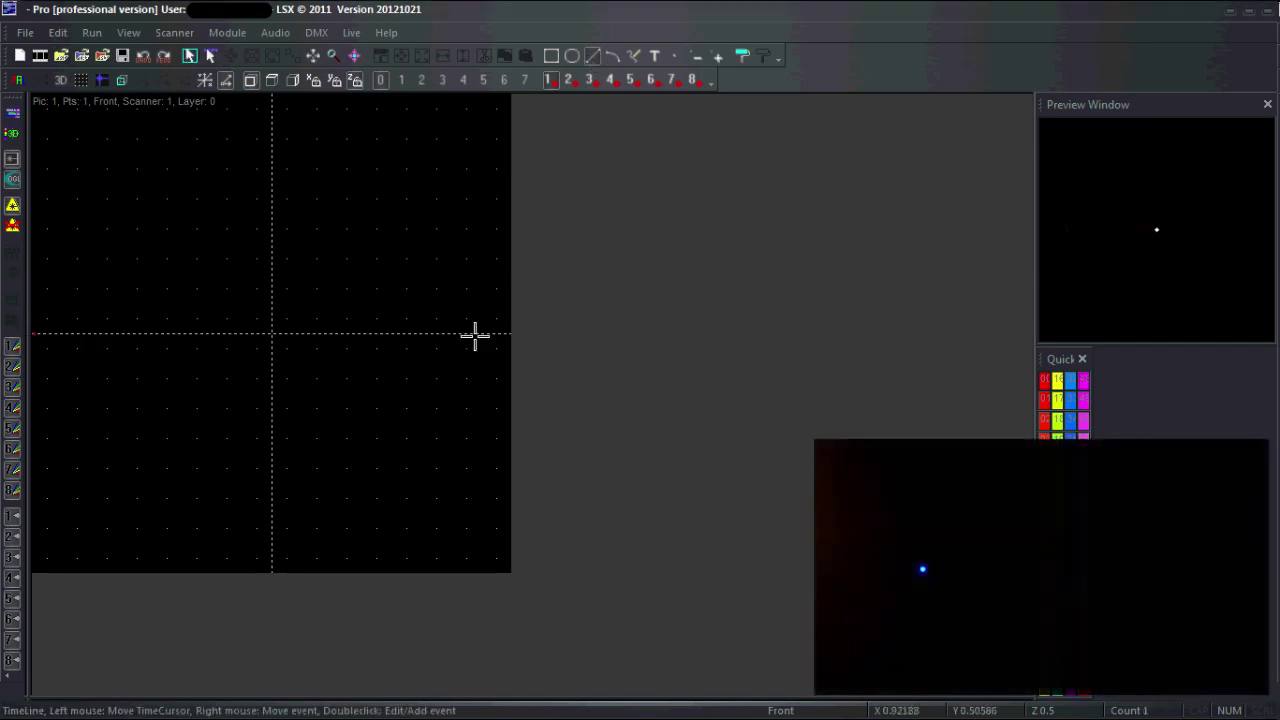
left_click(507, 334)
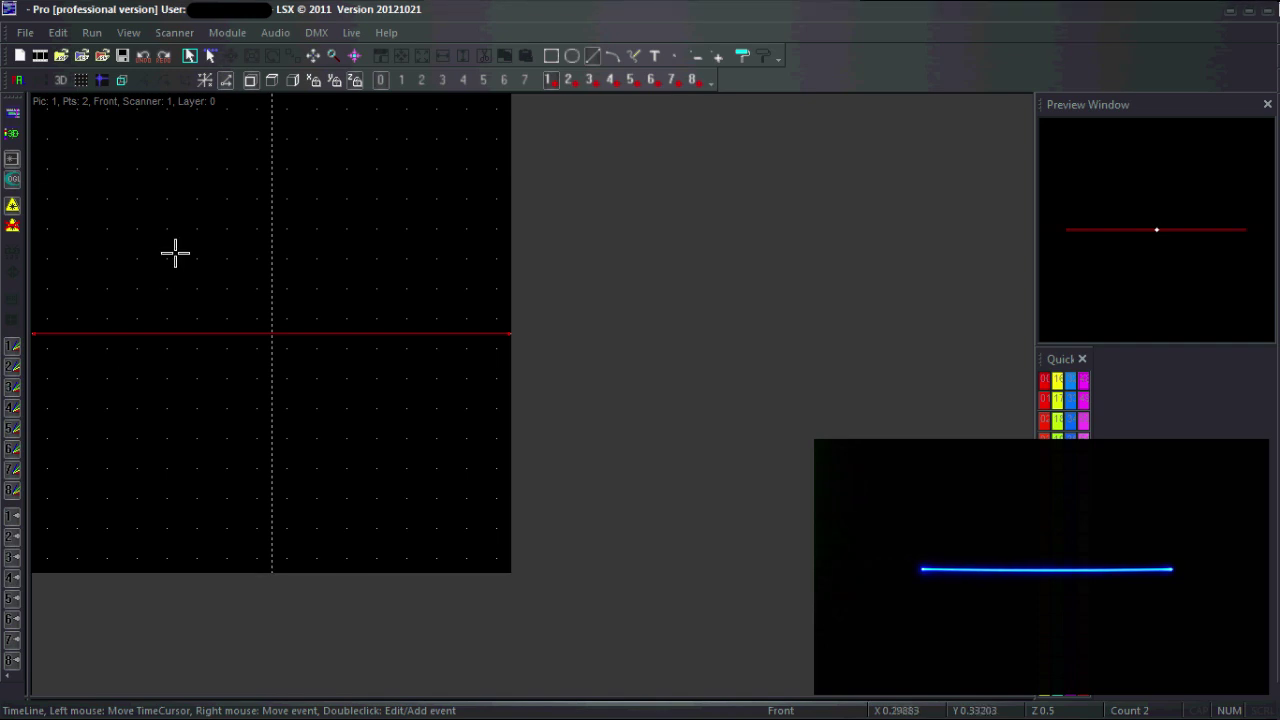
left_click(19, 55)
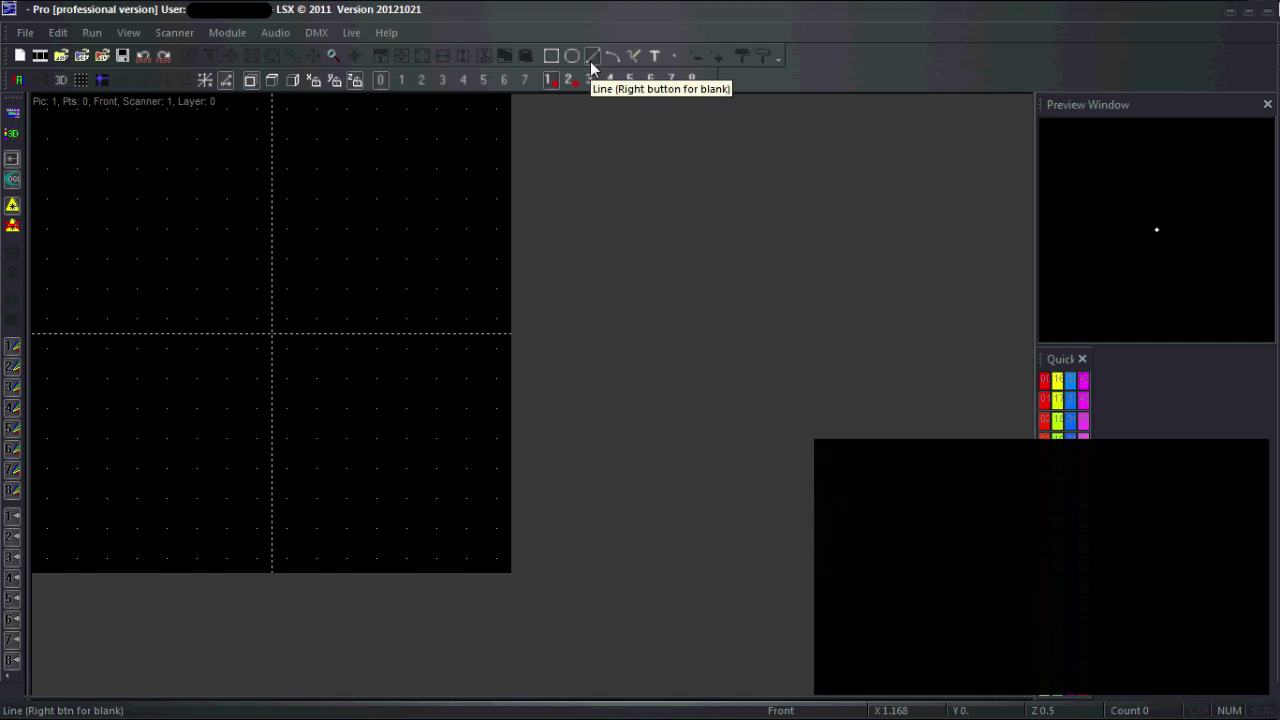
- Review the Line tool settings (Snap Distance 0.01, Fill Distance 2.5) and close them unchanged
double_click(590, 58)
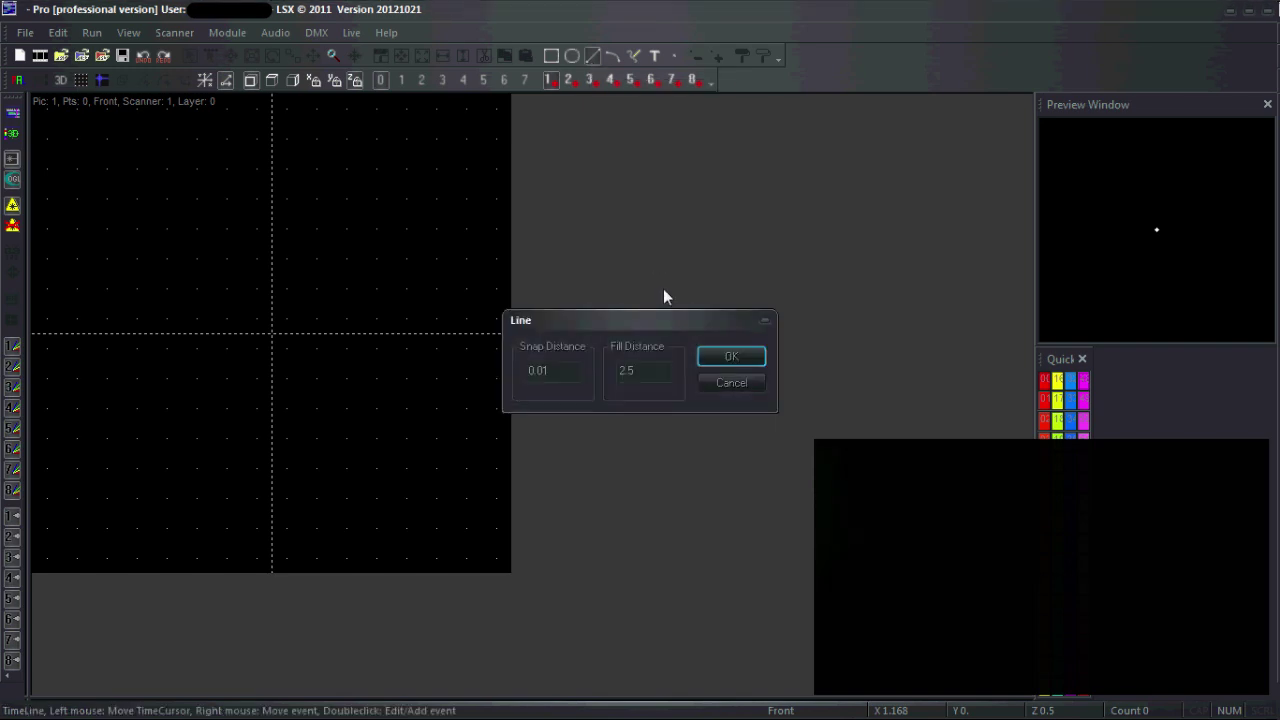
left_click_drag(645, 312, 592, 240)
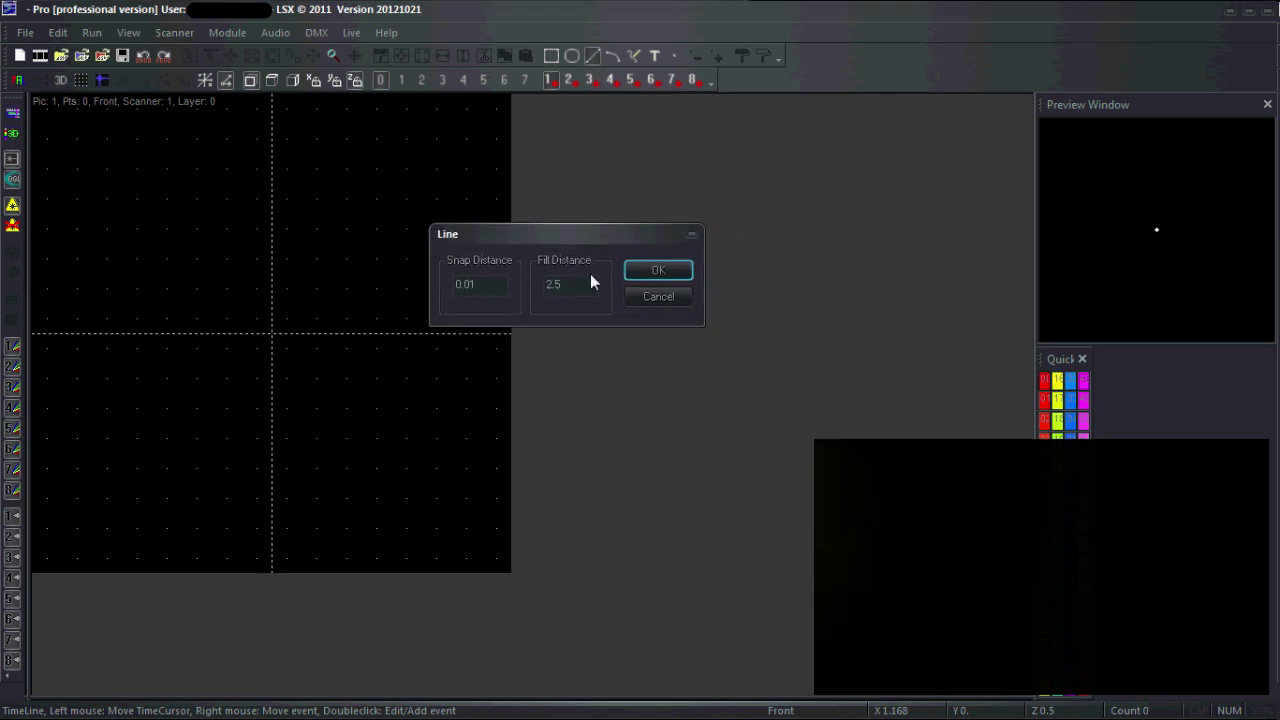
left_click(662, 272)
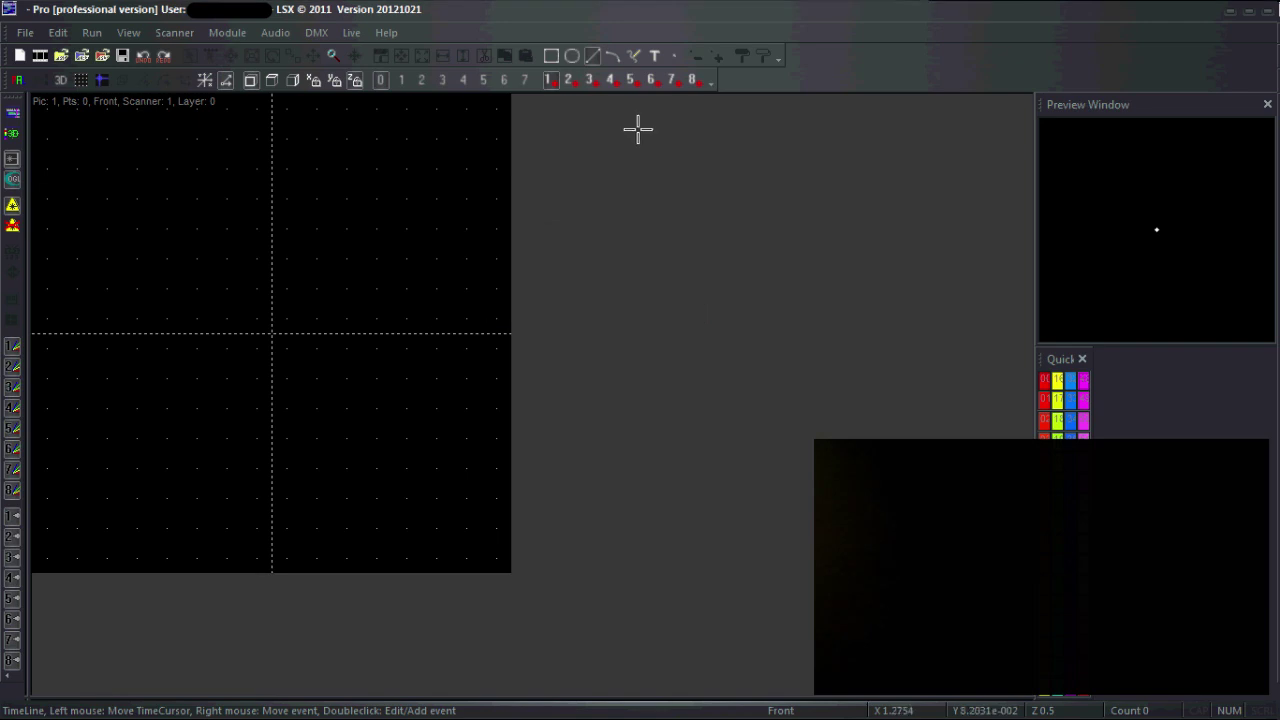
- Inspect the Rectangle and Ellipse tool settings, then return to the Line tool settings
left_click(551, 56)
left_click(677, 357)
left_click(572, 56)
left_click(572, 56)
left_click(745, 411)
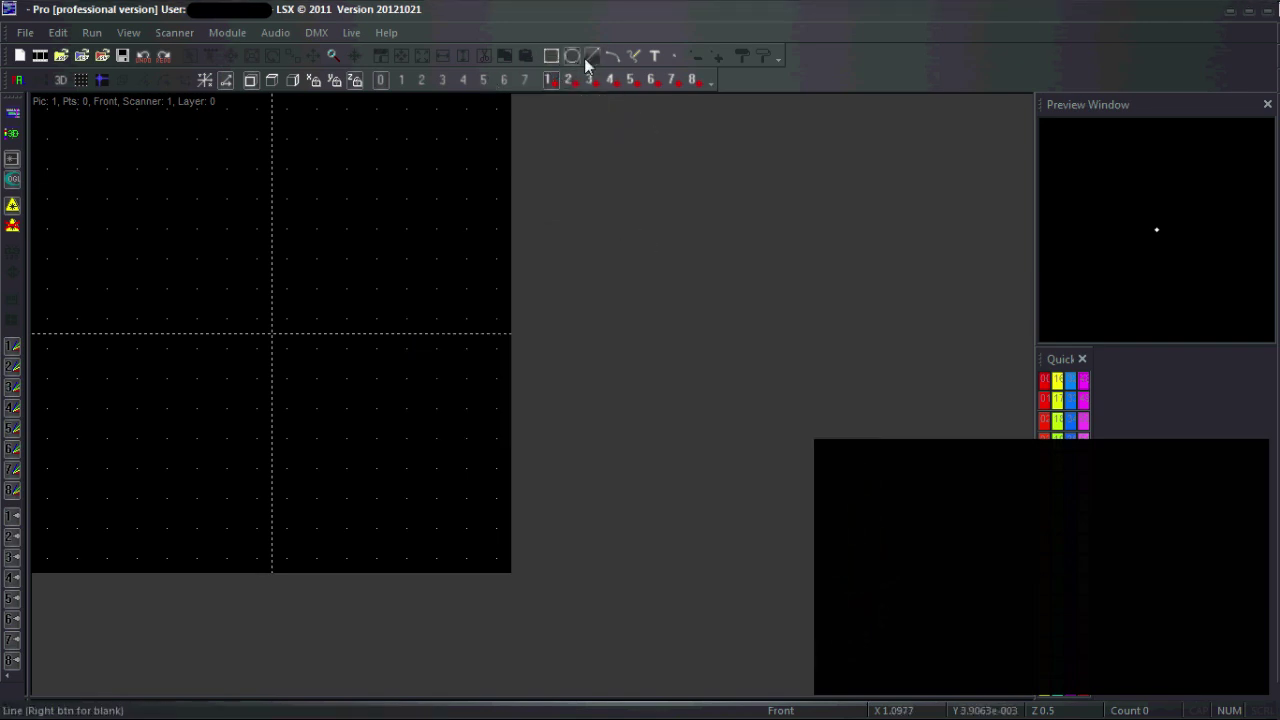
left_click(592, 56)
left_click(592, 56)
left_click(745, 357)
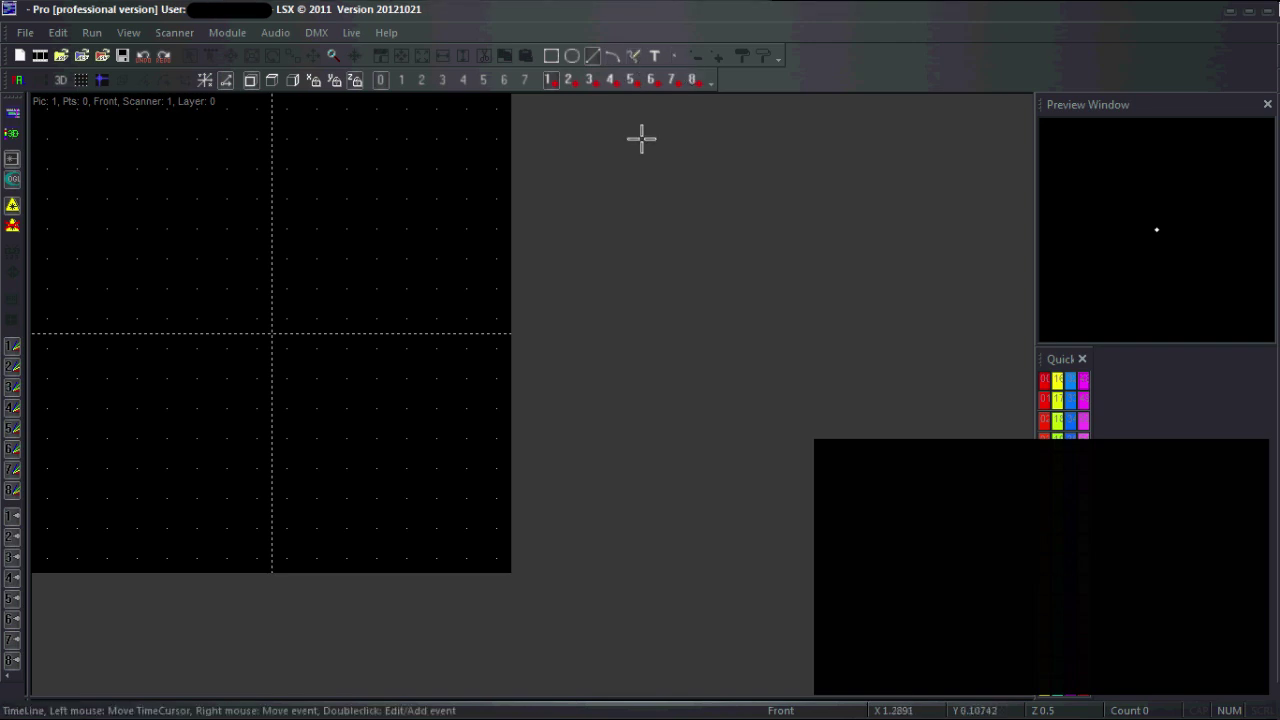
- Change the Line tool's Fill Distance from 2.5 to 0.01 and confirm
left_click(594, 58)
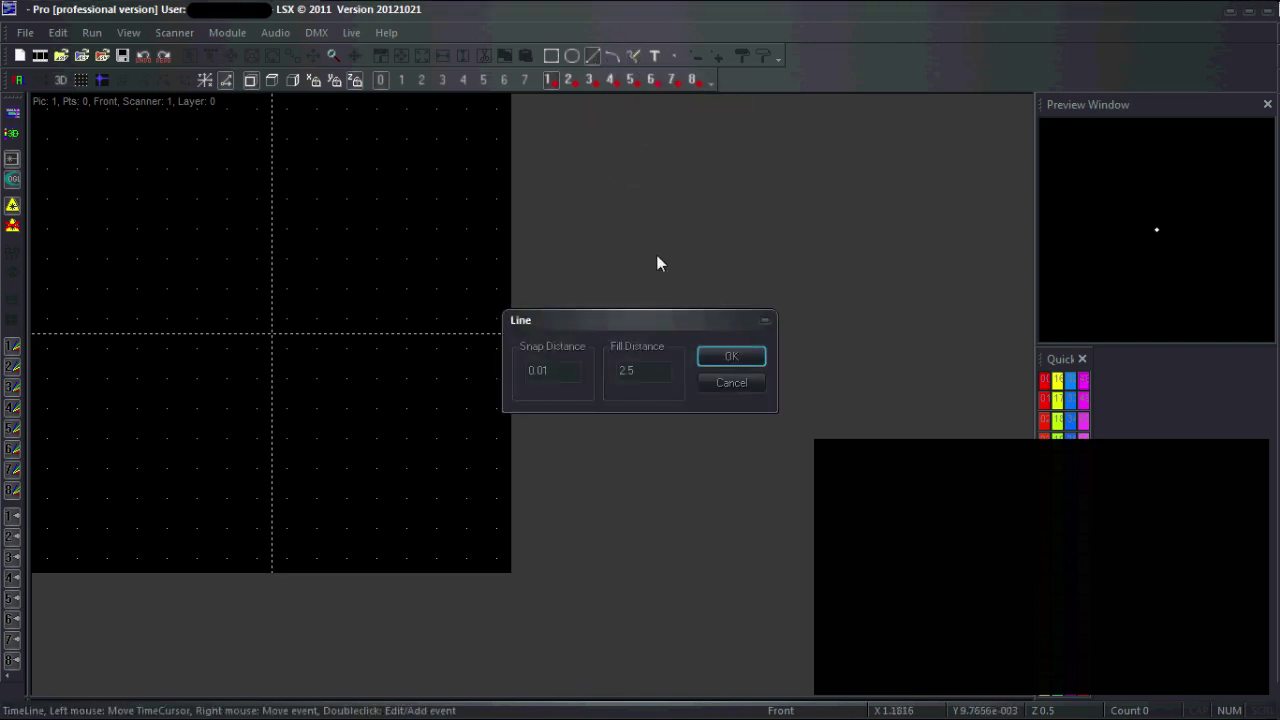
left_click_drag(671, 324, 600, 220)
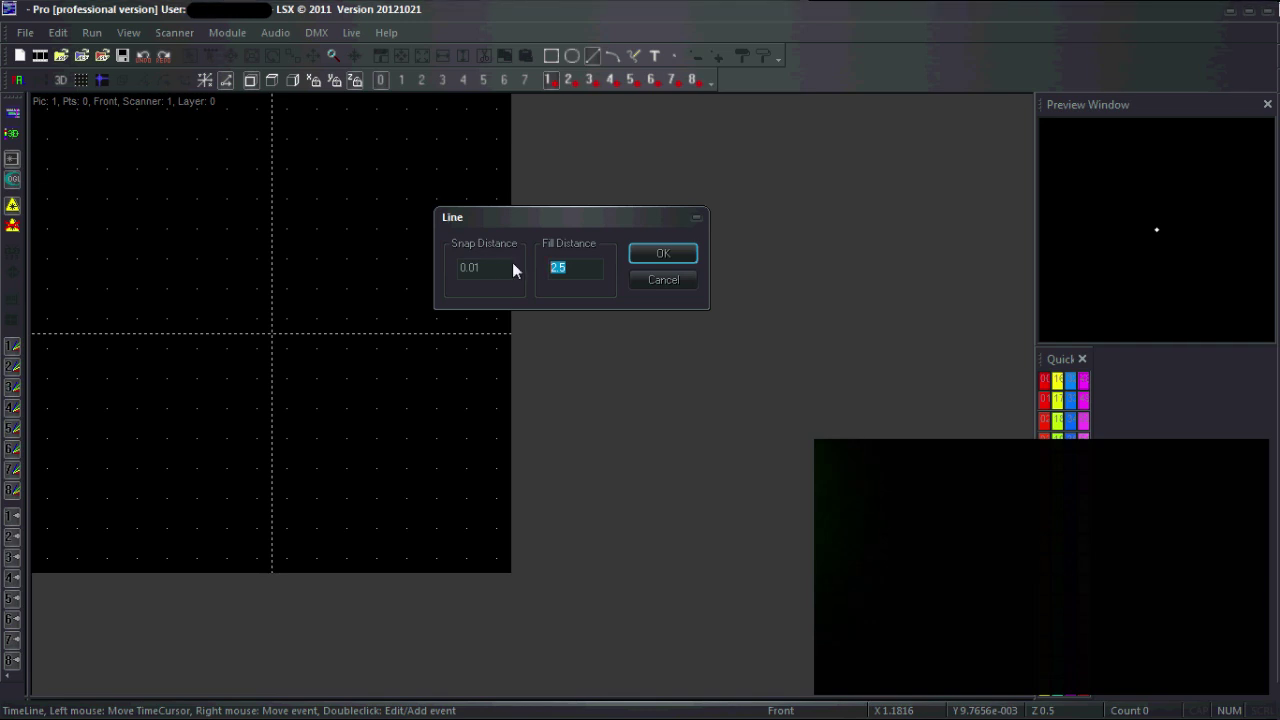
type("0.01")
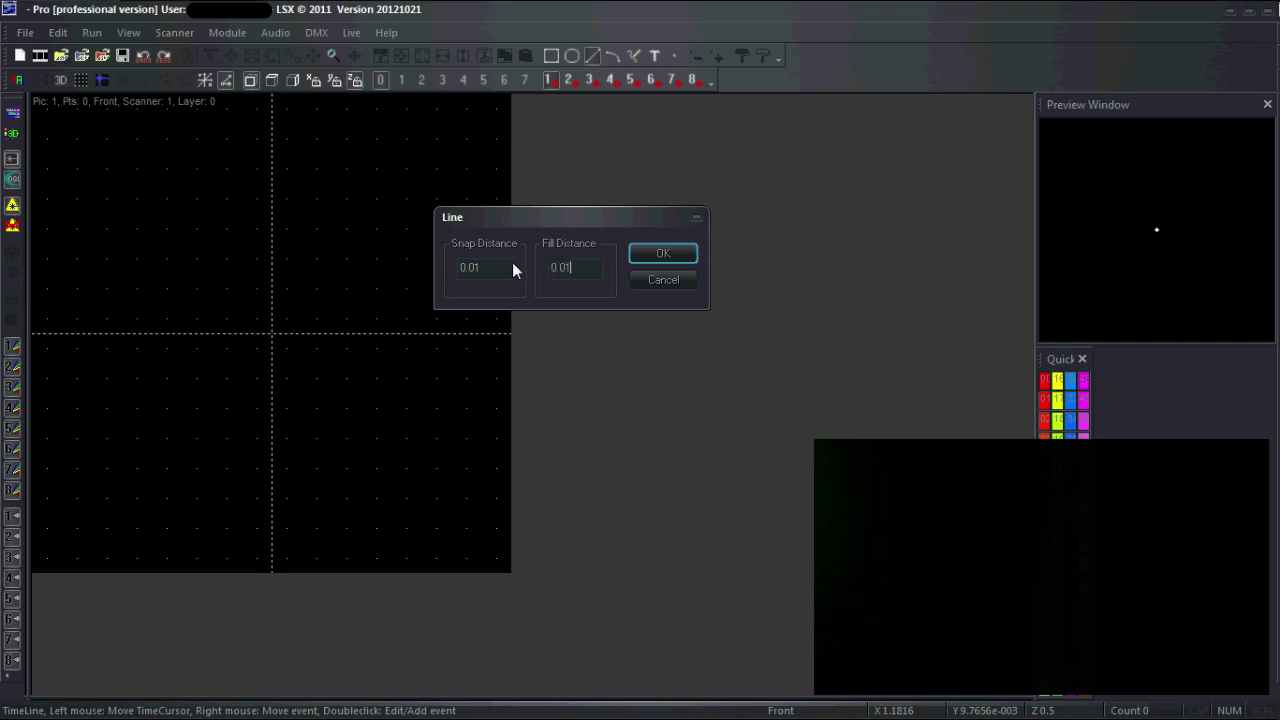
left_click(643, 254)
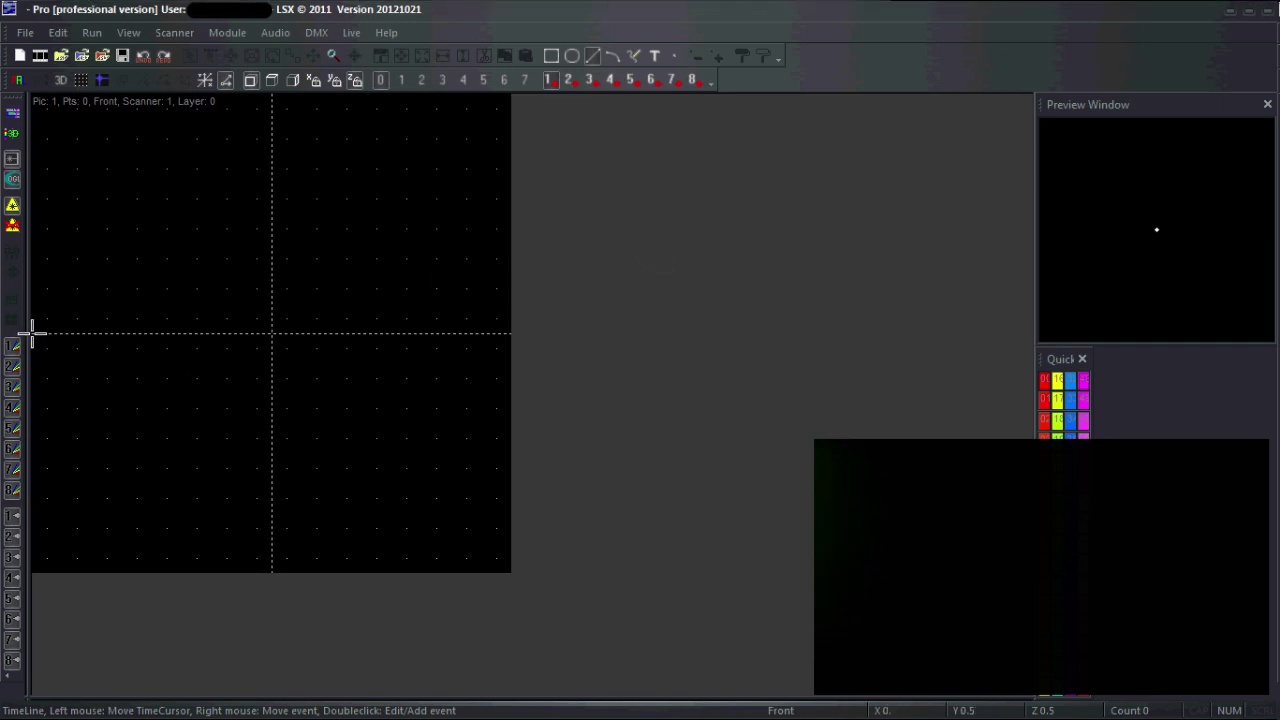
- Draw a horizontal line through the canvas centre and add a full-length Animation event on Line 000
left_click(510, 333)
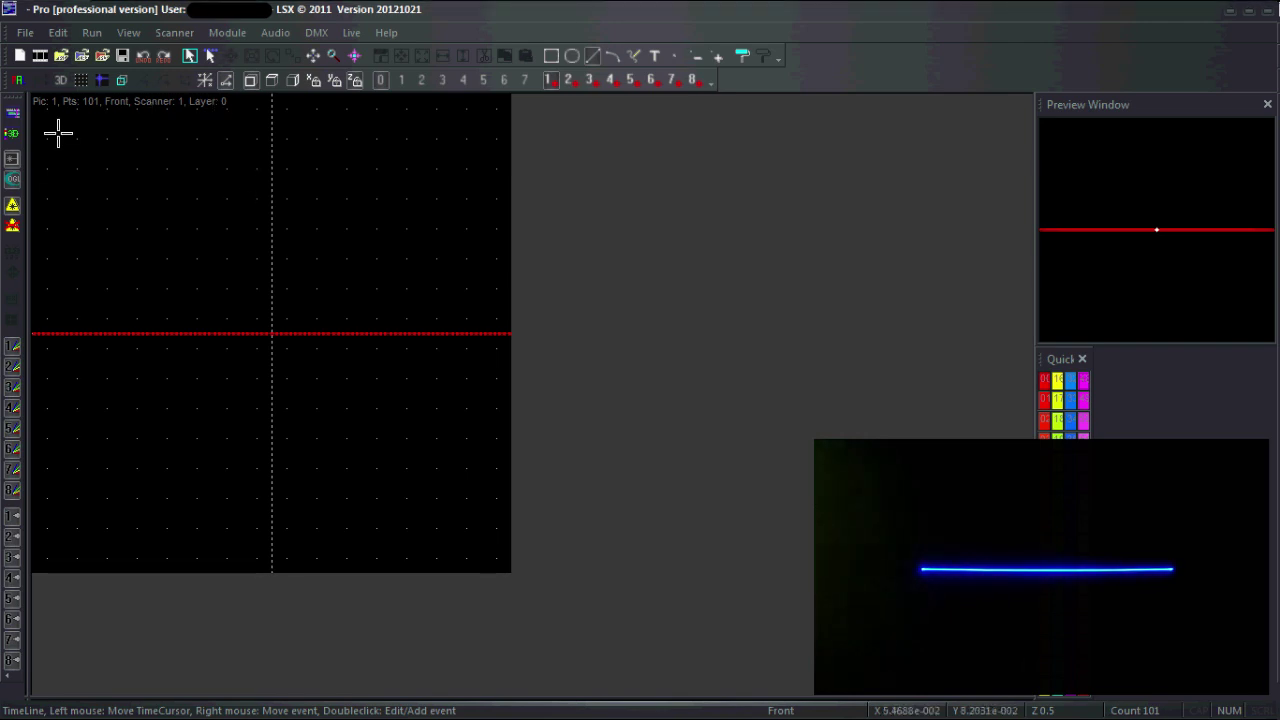
left_click(13, 120)
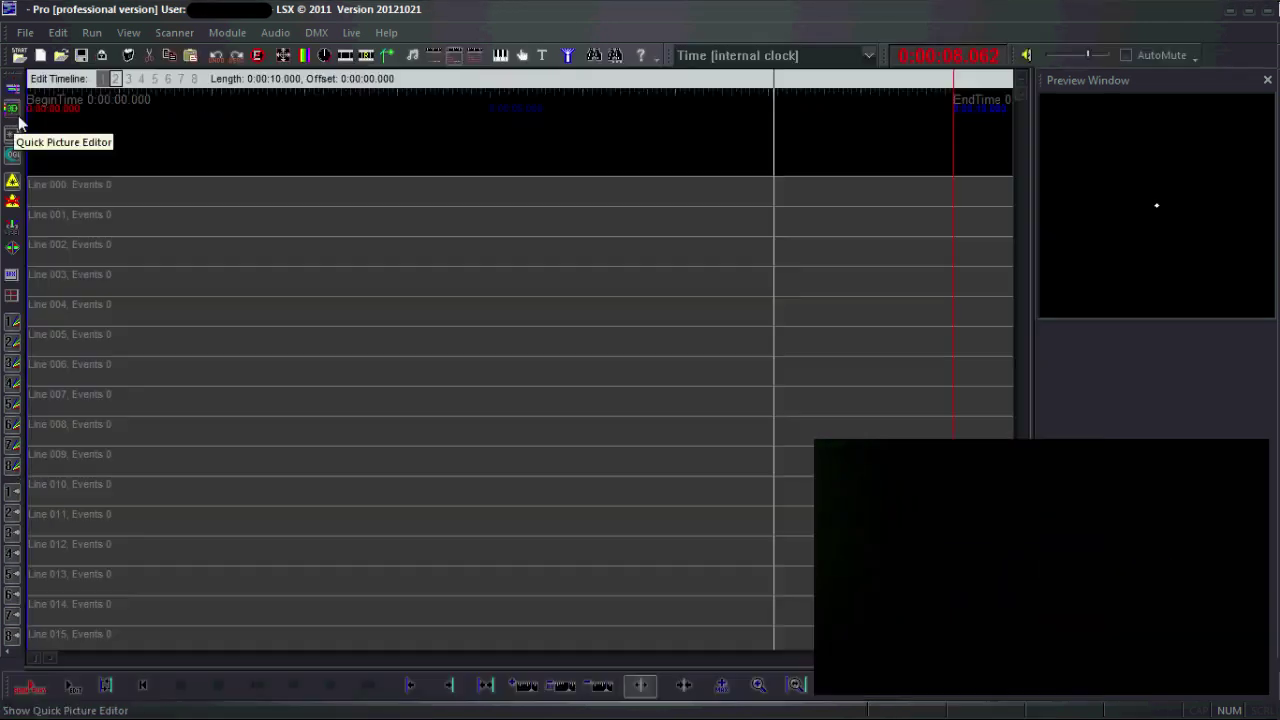
double_click(100, 192)
double_click(391, 104)
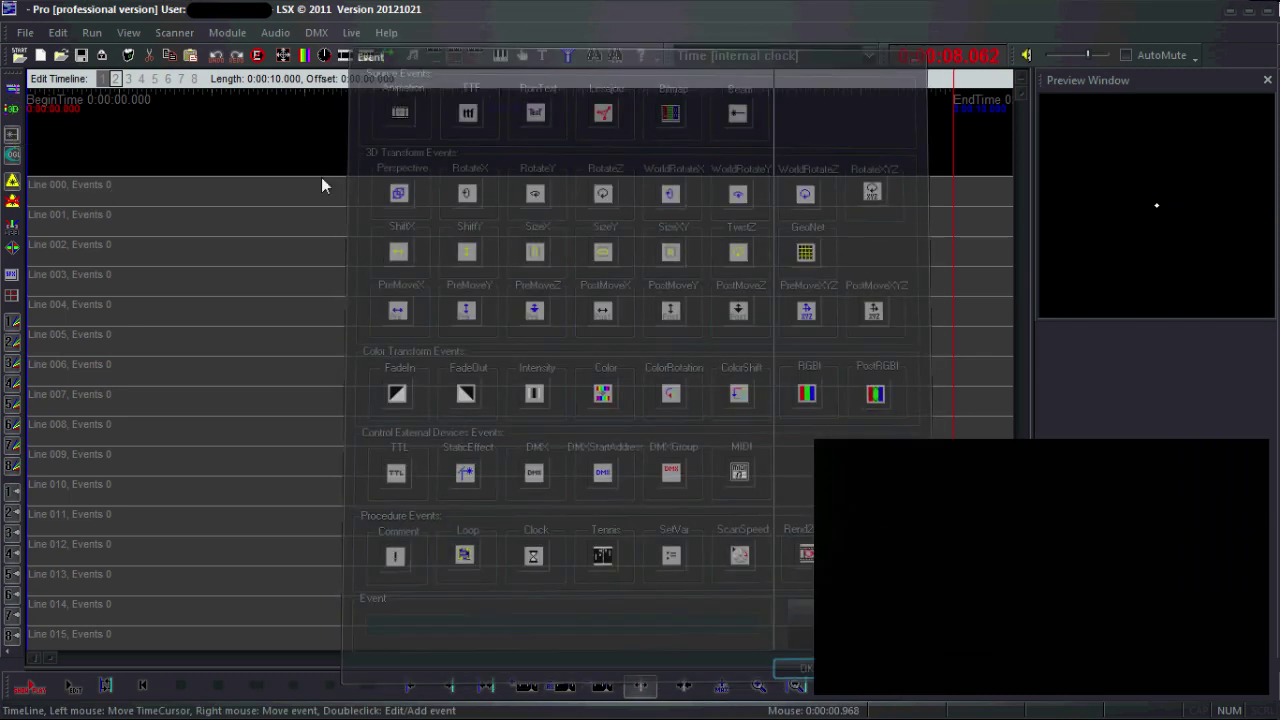
left_click_drag(120, 197, 28, 197)
left_click_drag(212, 192, 832, 193)
double_click(832, 193)
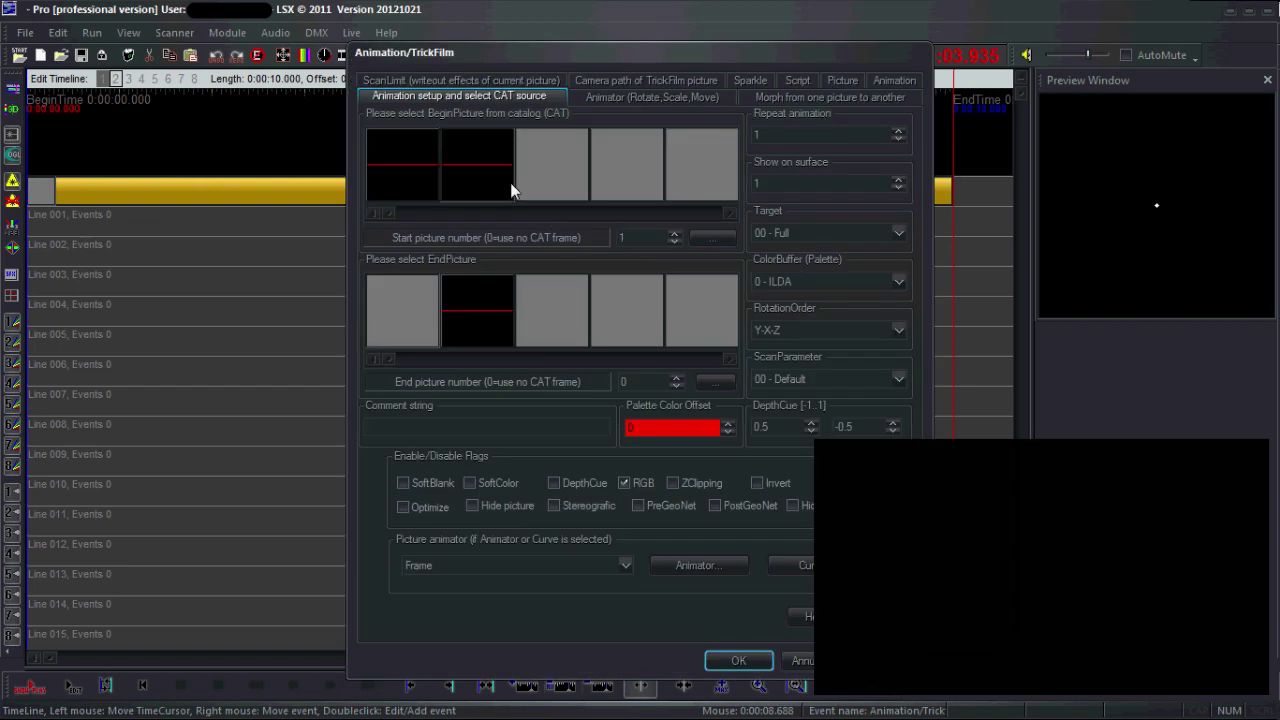
left_click(740, 662)
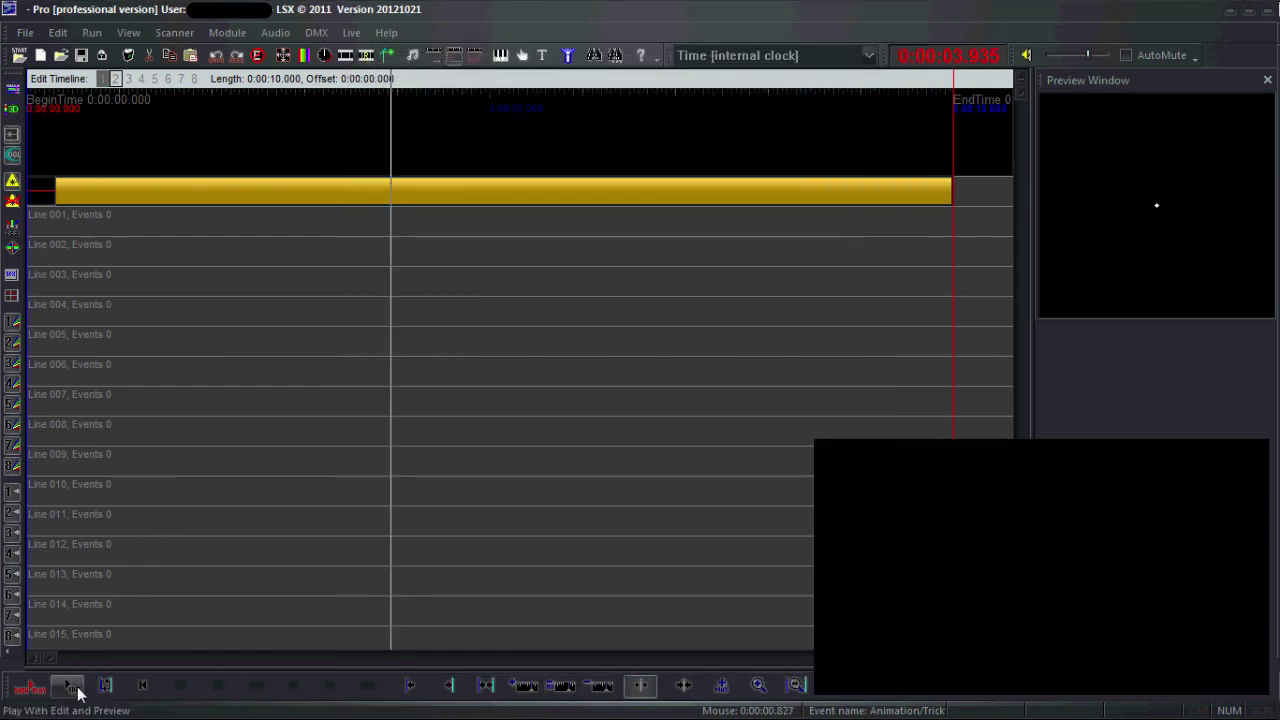
- Start playback and add a PreMoveY event to Line 001 spanning the full 10 seconds
left_click(74, 688)
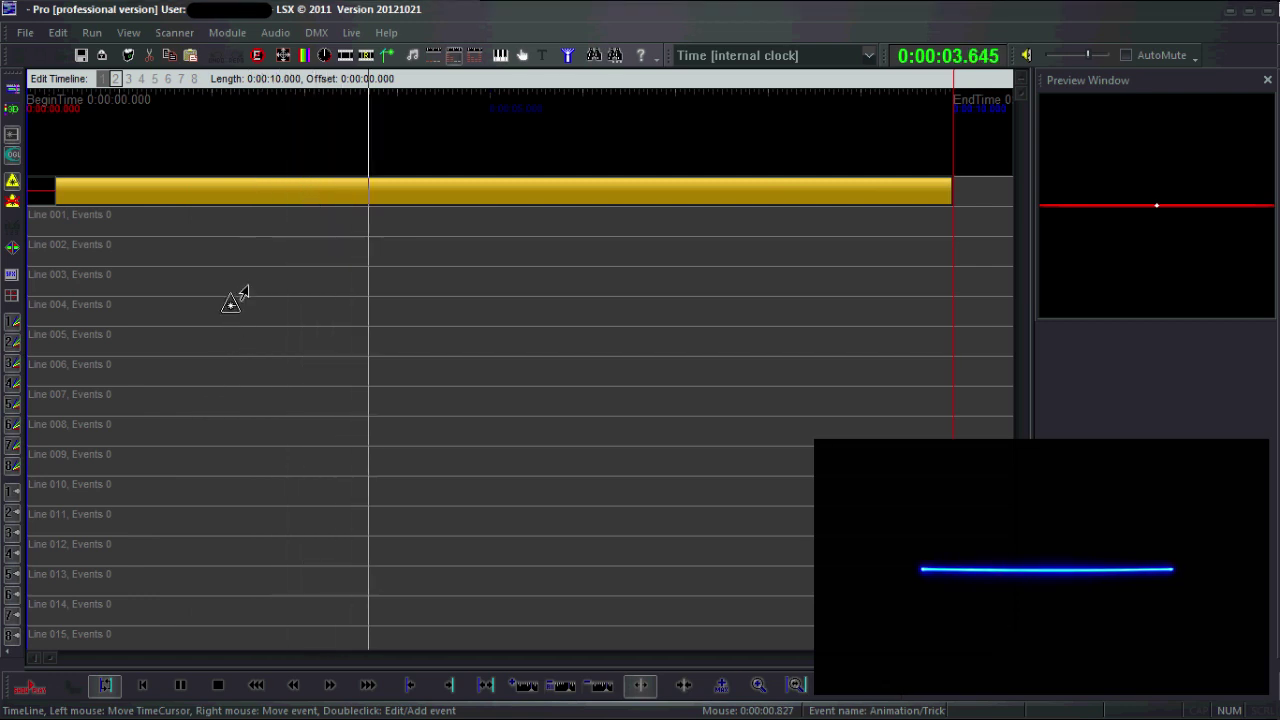
double_click(255, 236)
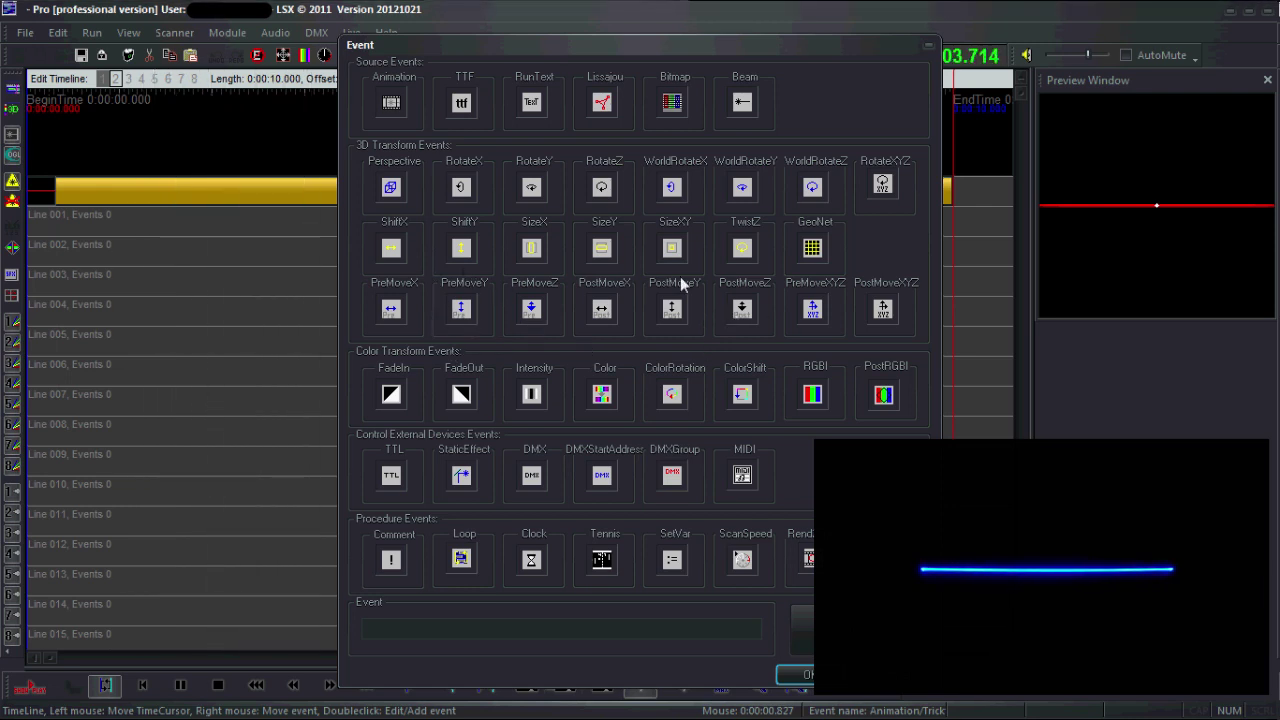
double_click(461, 309)
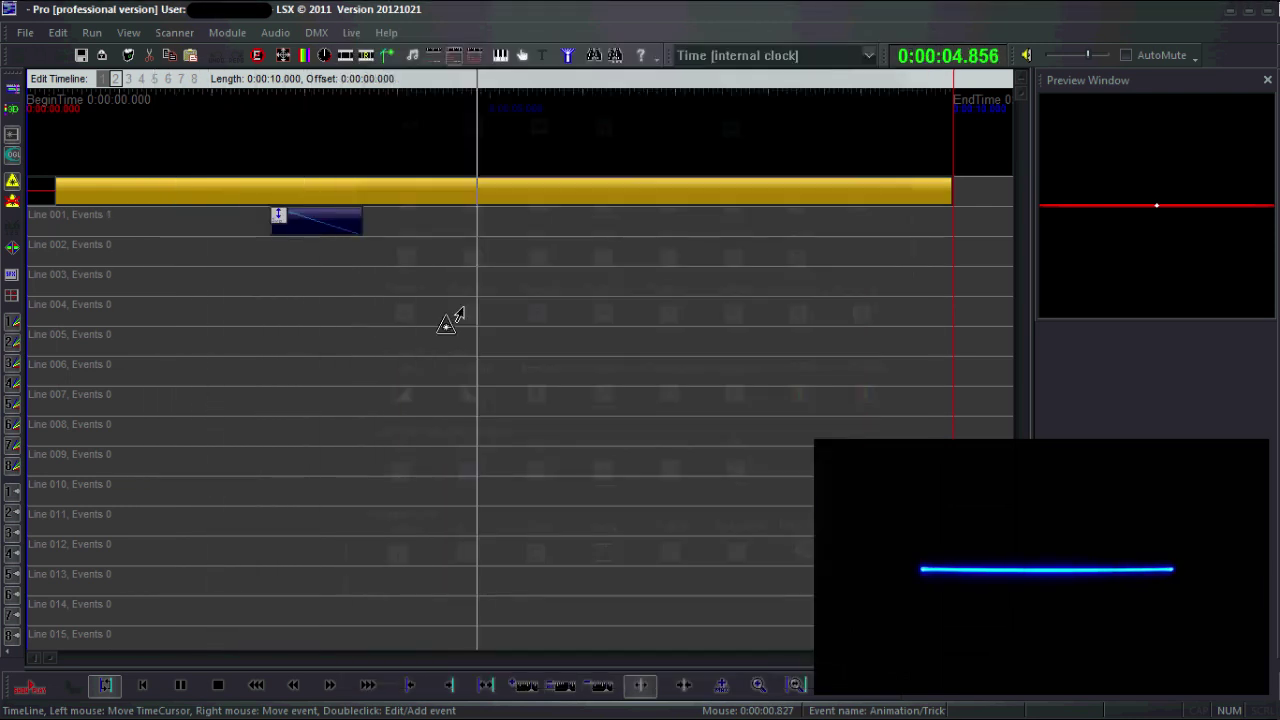
left_click_drag(274, 230, 45, 228)
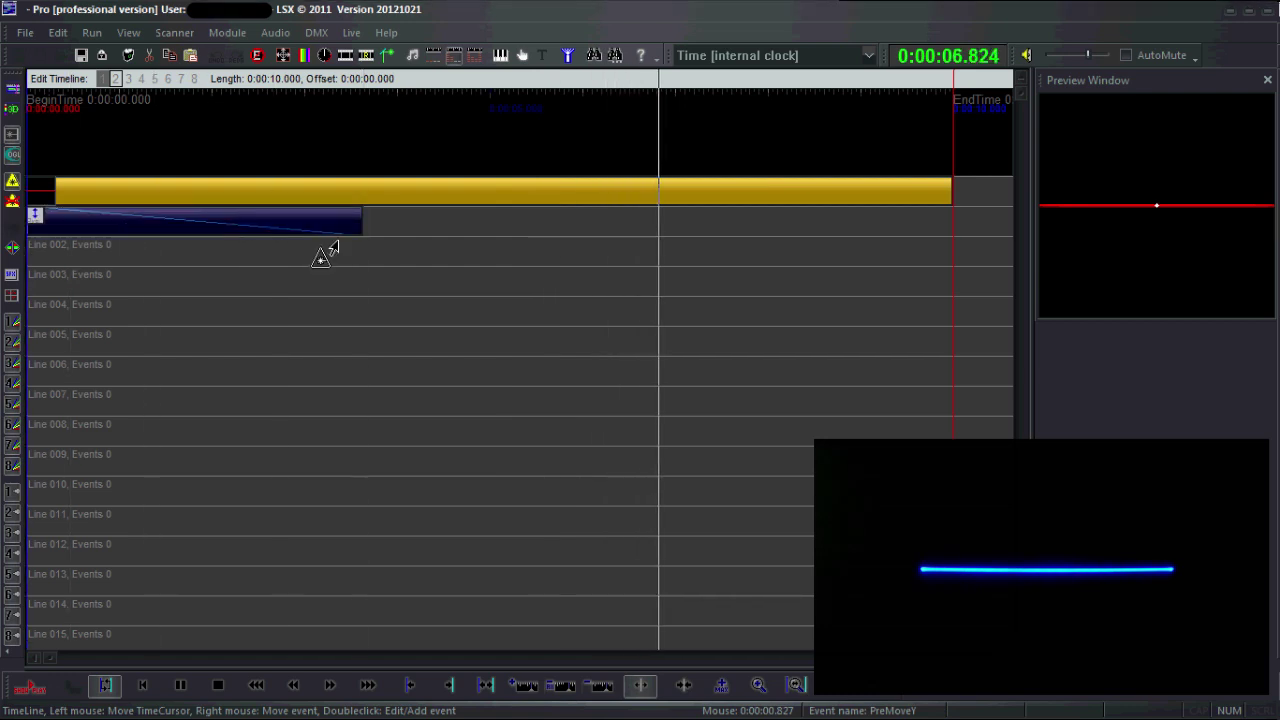
left_click_drag(363, 232, 948, 245)
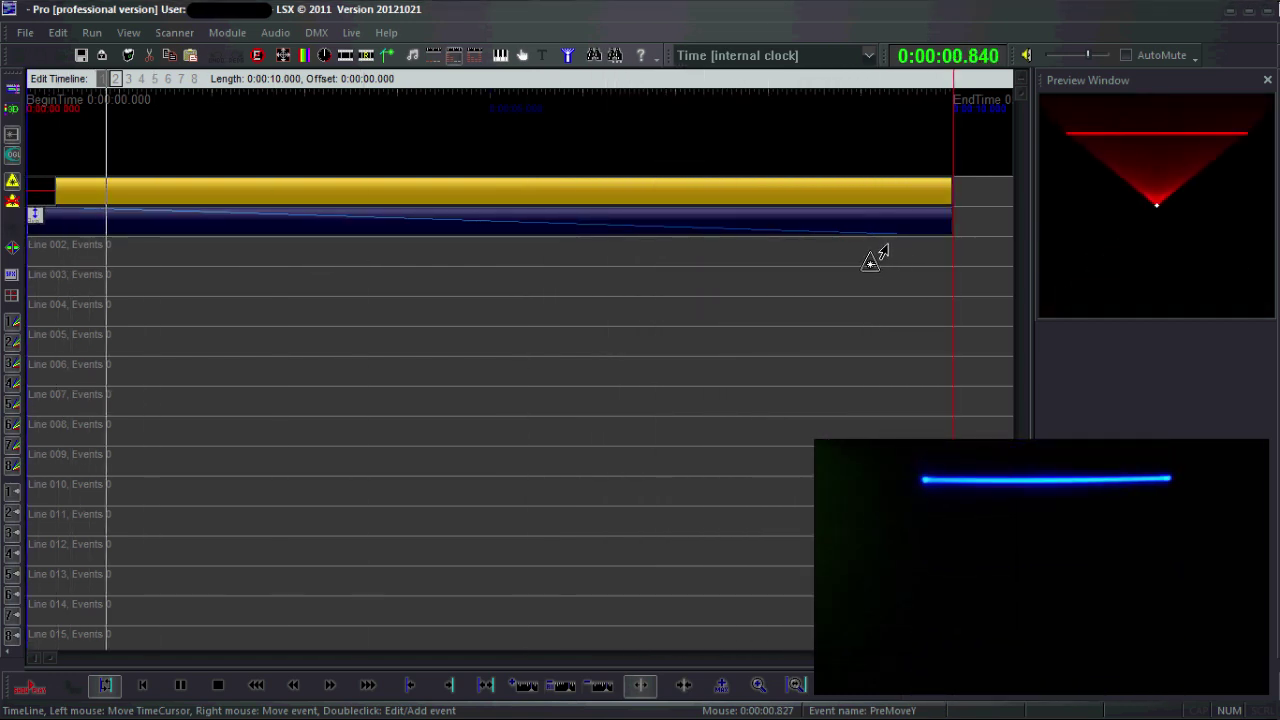
- Set the PreMoveY animation type to Expression with sin(LoopCnt*pi*2)*0.5+0.5
double_click(785, 223)
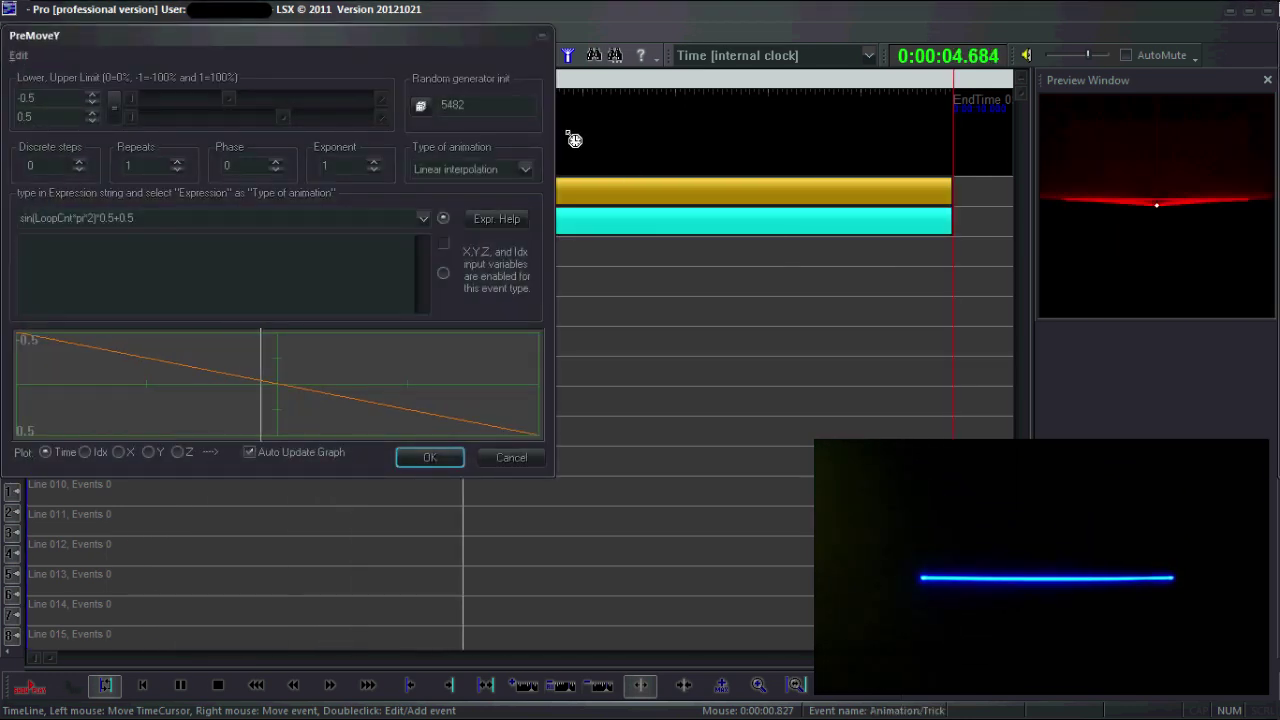
left_click_drag(369, 41, 520, 94)
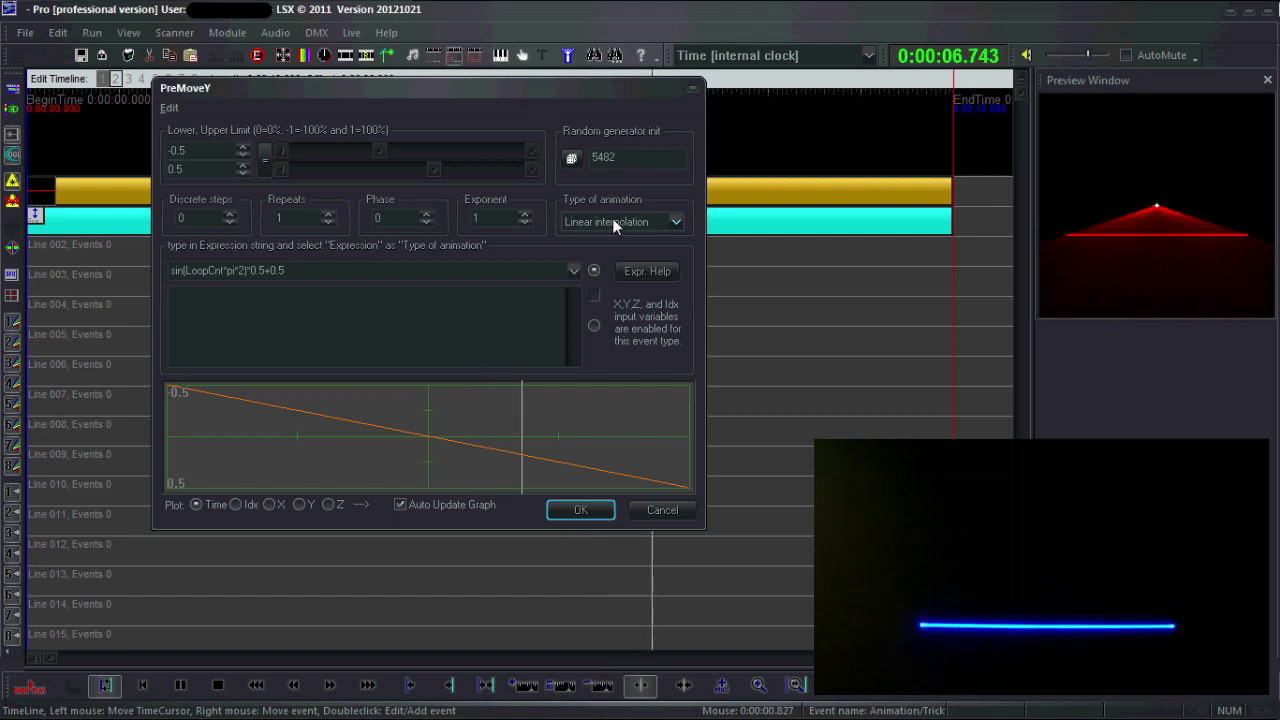
left_click(612, 220)
left_click(605, 300)
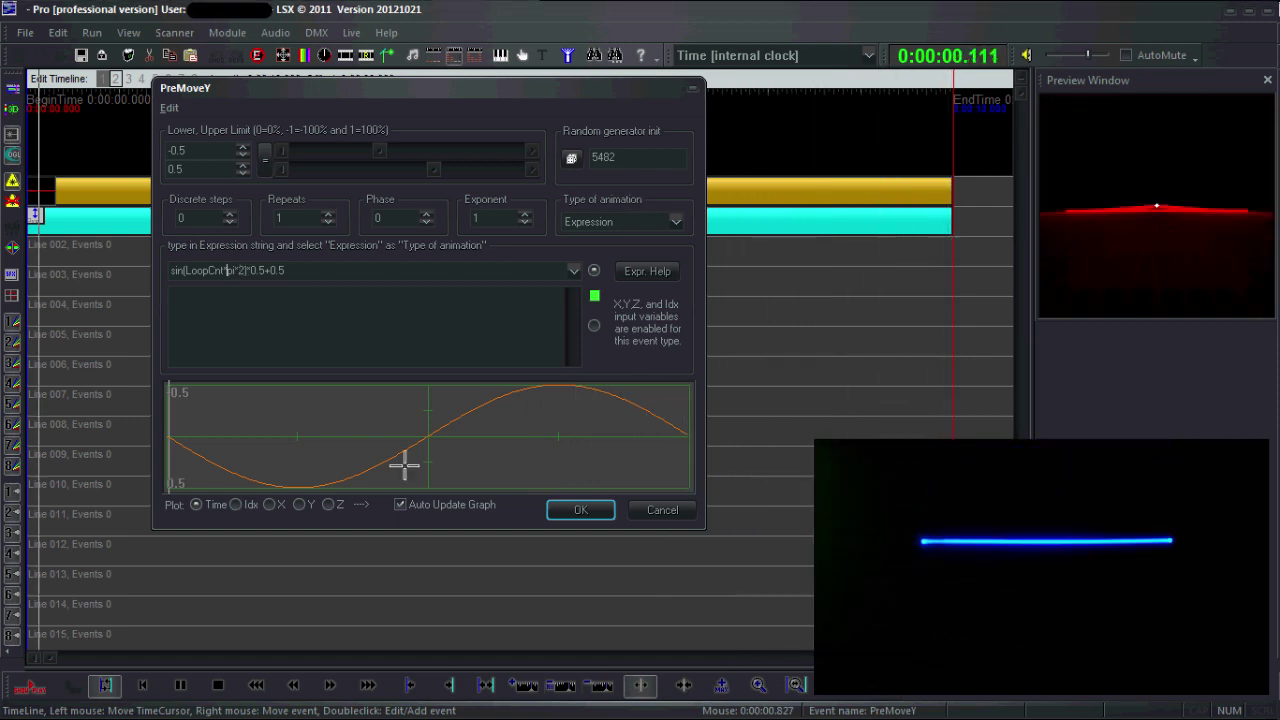
- Accept the PreMoveY settings, briefly view Quick PicEdit, then return to the RealTime timeline
left_click(577, 510)
left_click(128, 32)
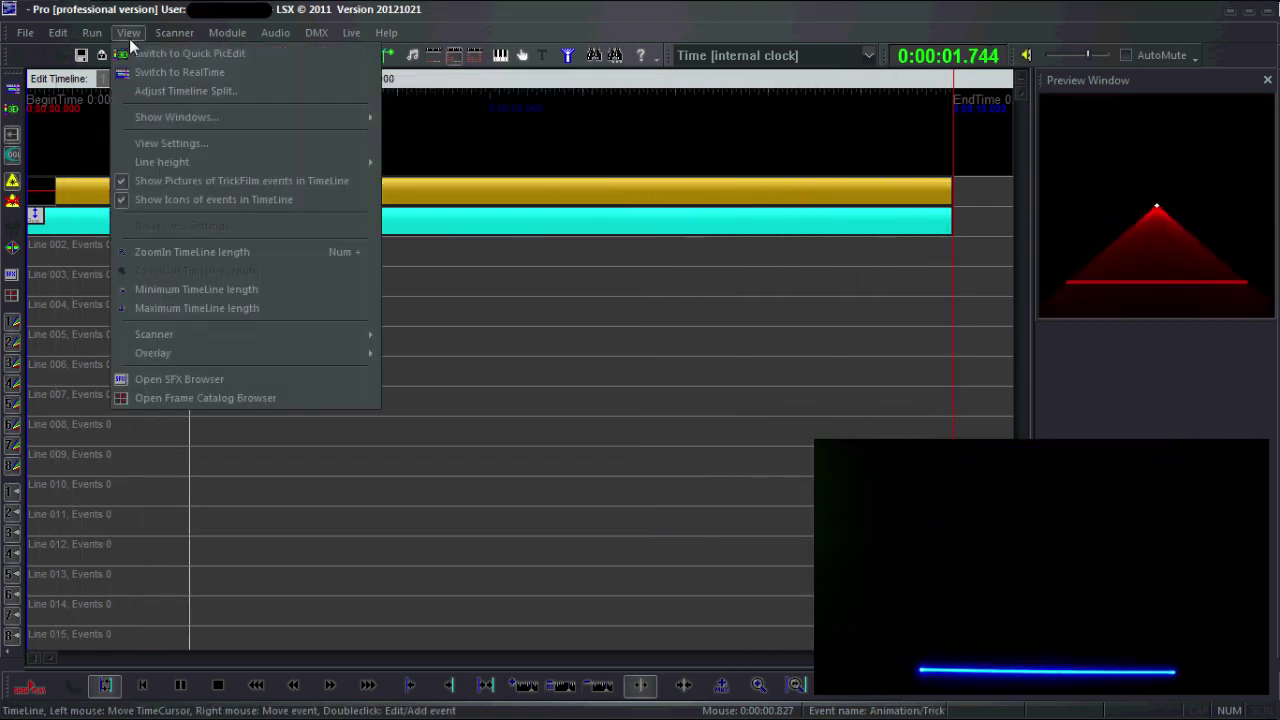
left_click(160, 73)
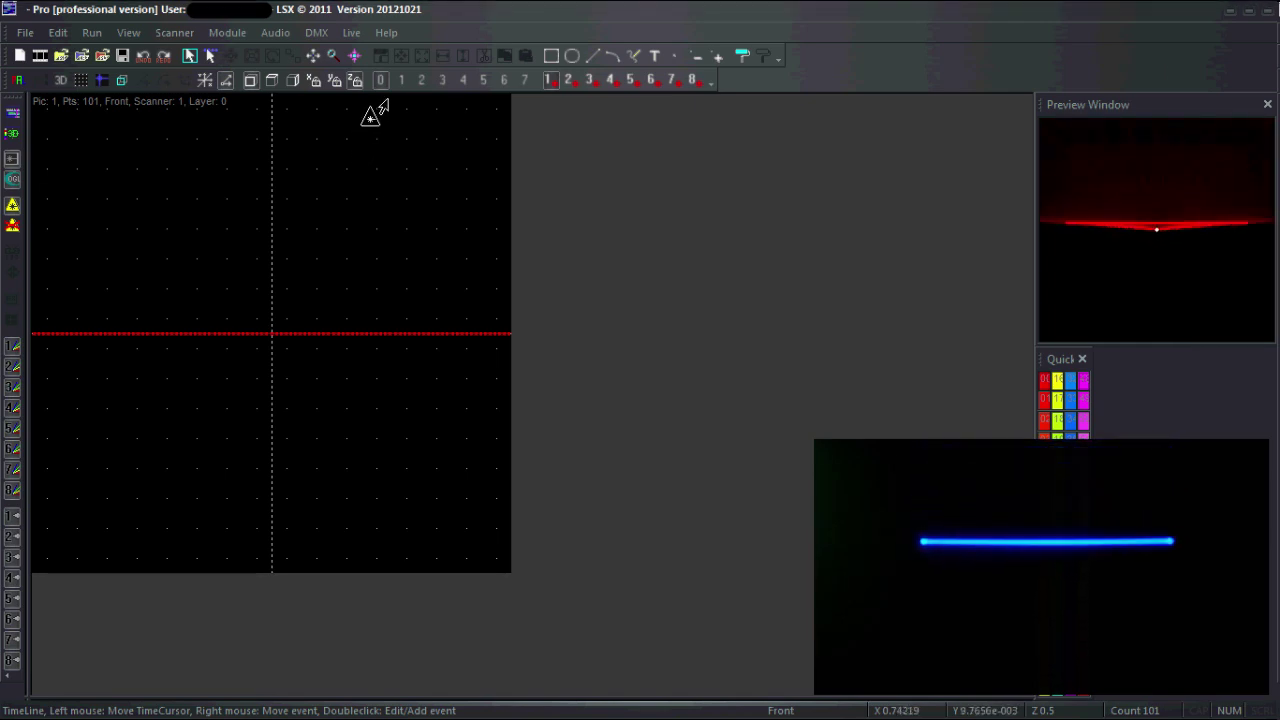
left_click(128, 32)
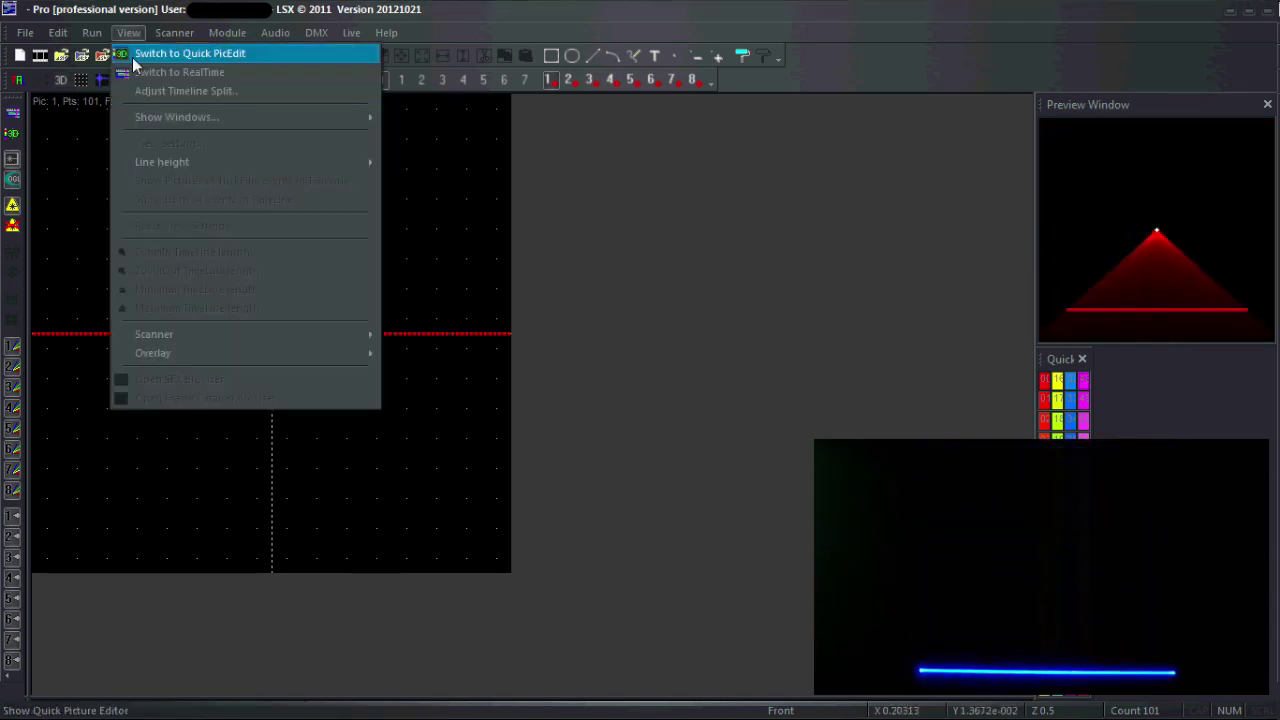
left_click(140, 72)
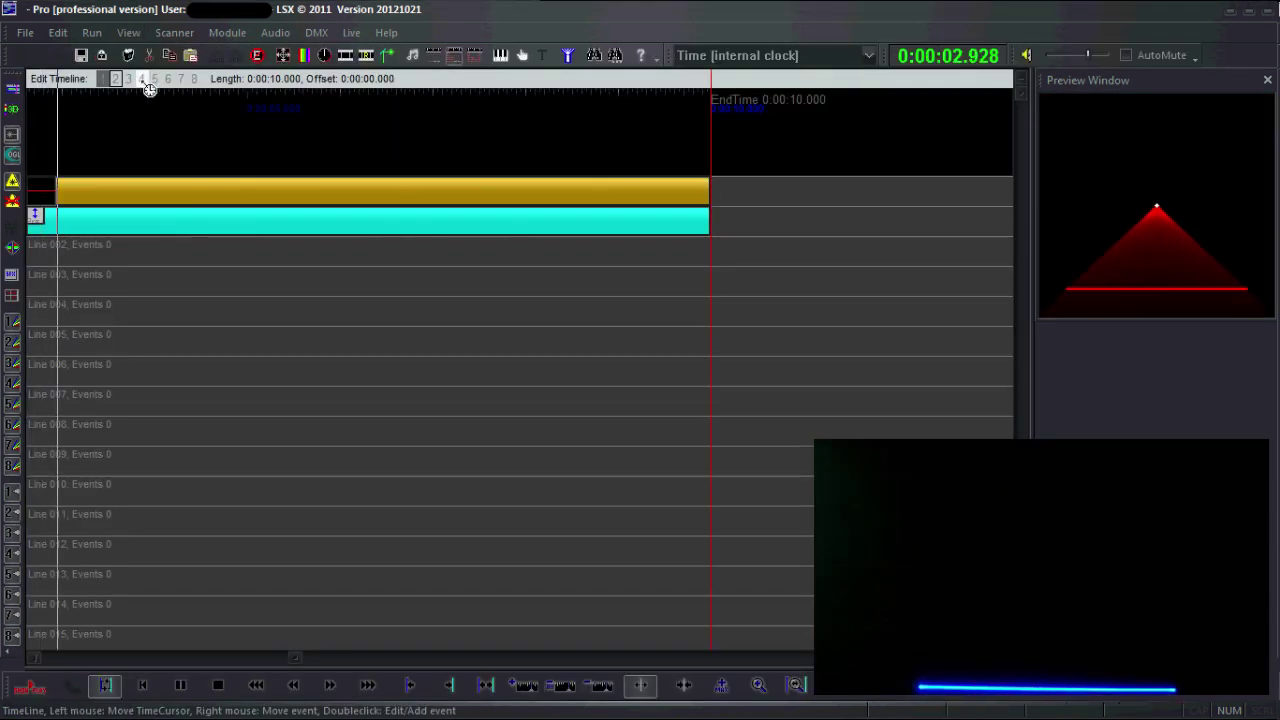
- Replace LoopCnt with x in the PreMoveY expression, making it sin(x*pi*2)*0.5+0.5
double_click(289, 222)
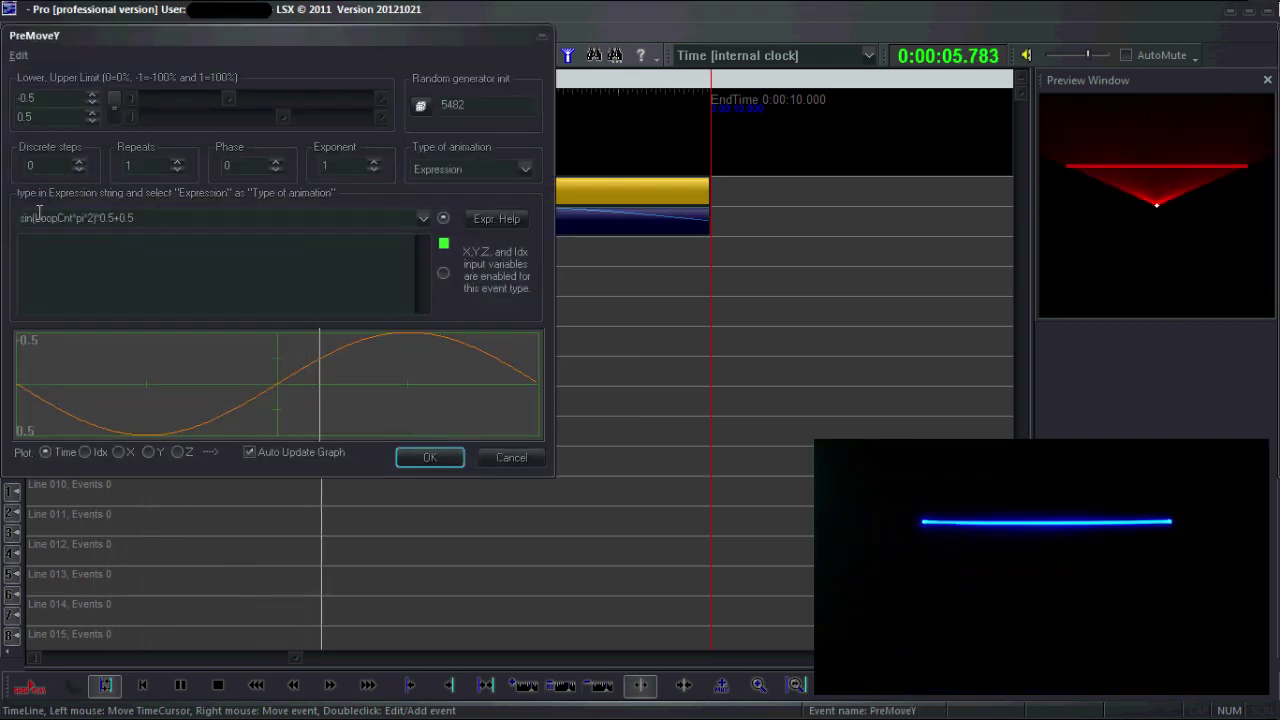
left_click(38, 215)
left_click(73, 217)
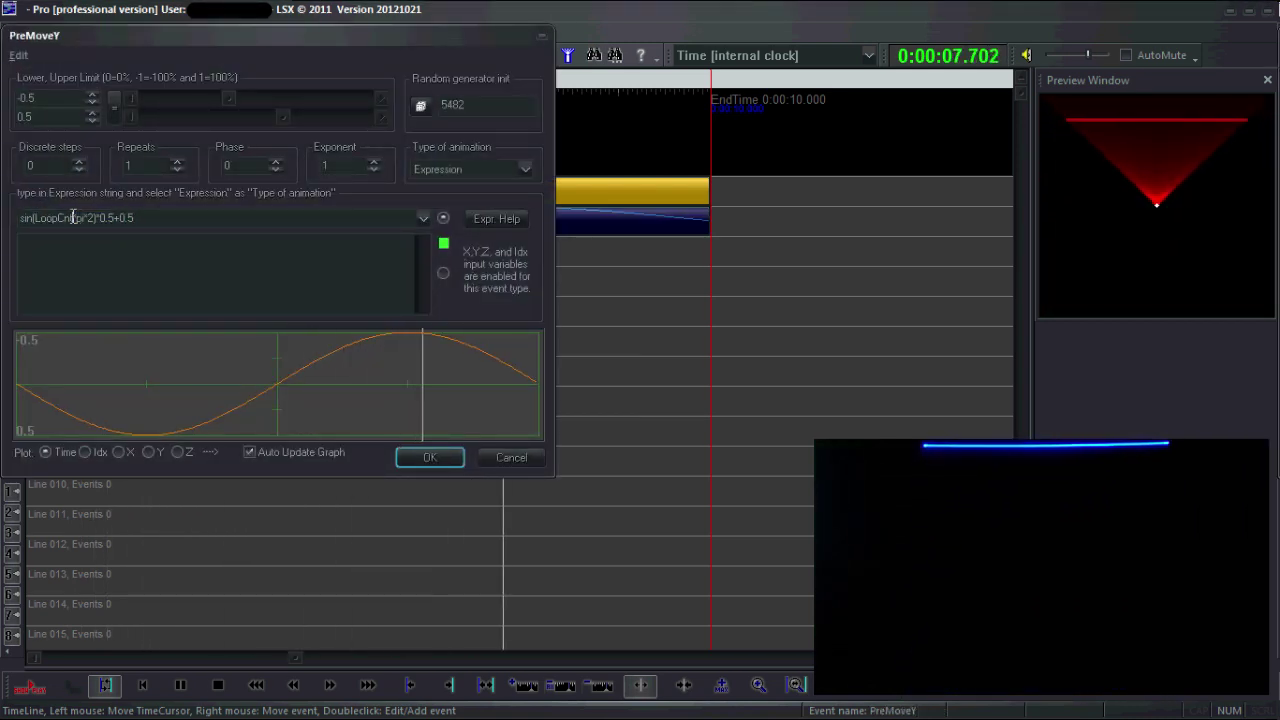
left_click_drag(73, 217, 37, 215)
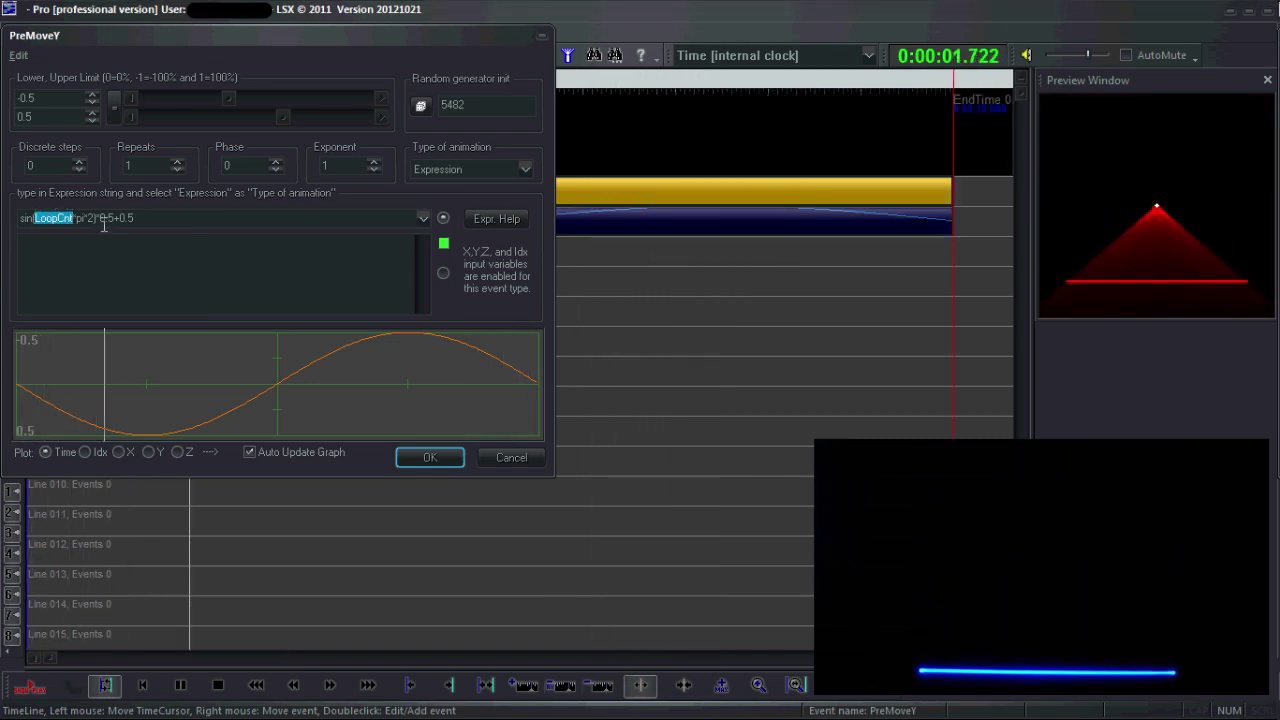
type("x")
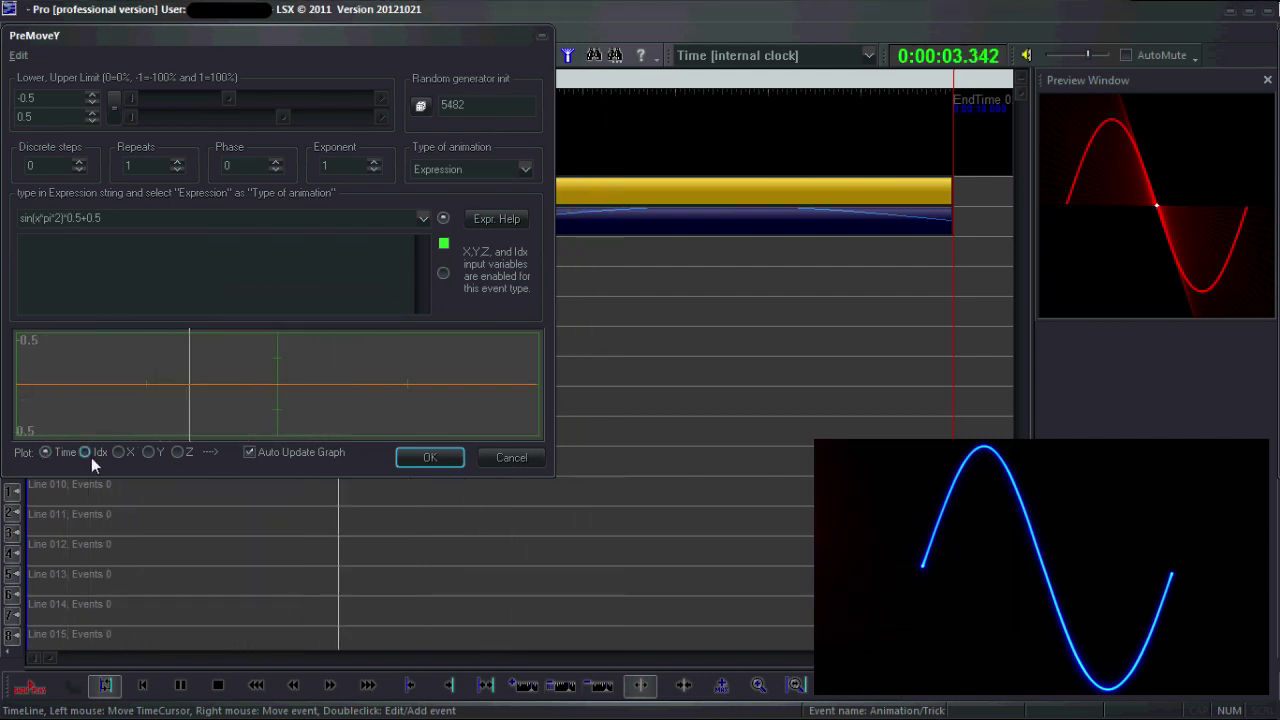
- Switch the PreMoveY Plot option from Time to X
left_click(117, 452)
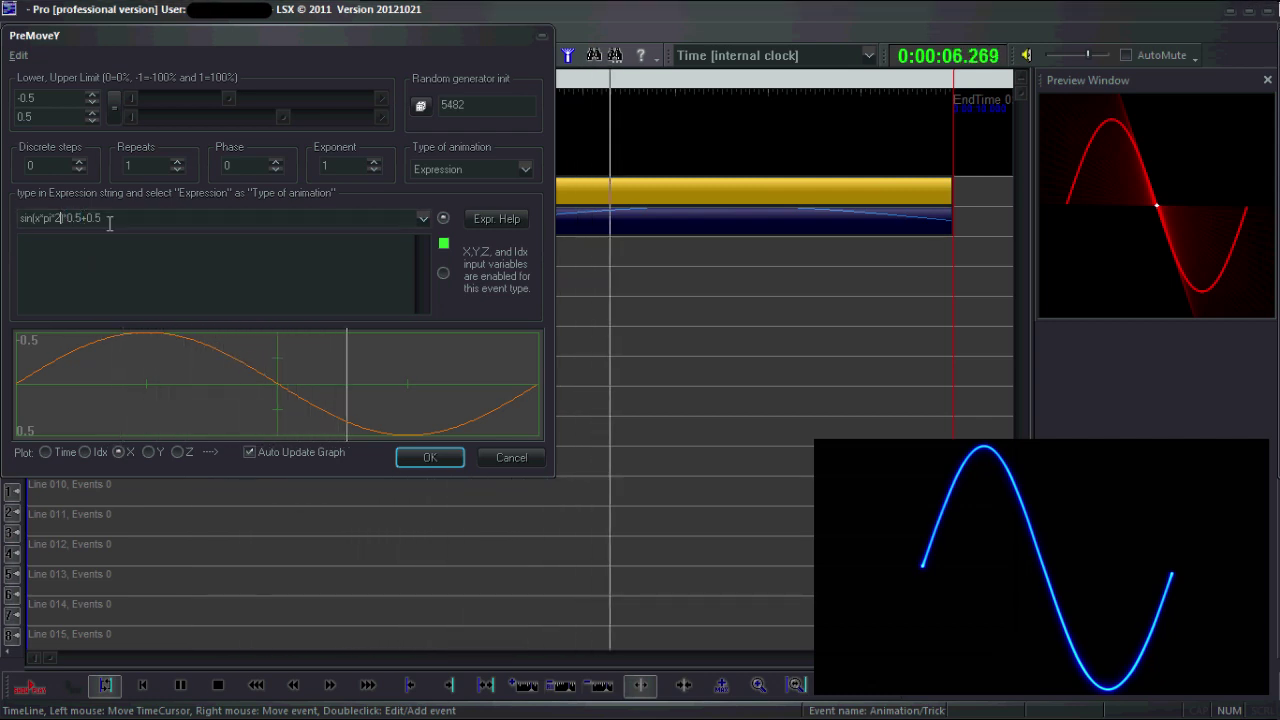
- Add +phase so the expression reads sin(x*pi*2+phase)*0.5+0.5, then rewind playback
type("+")
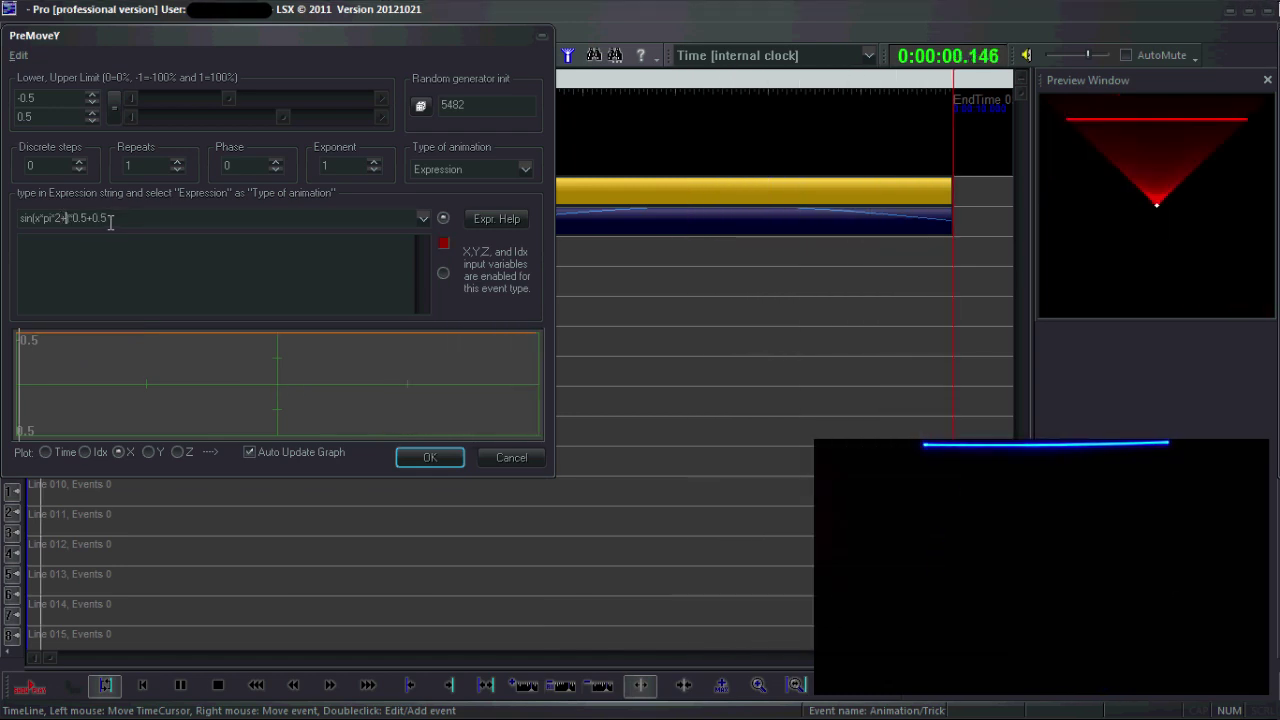
type("phase")
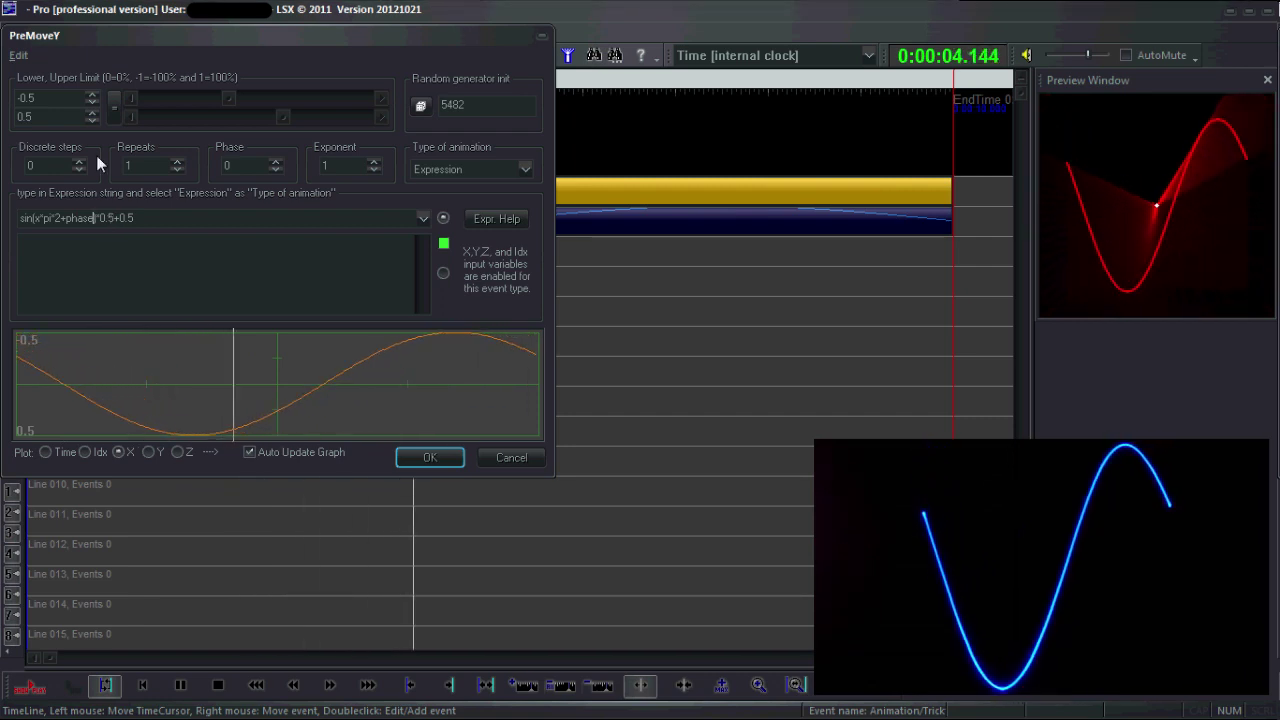
left_click_drag(436, 34, 627, 160)
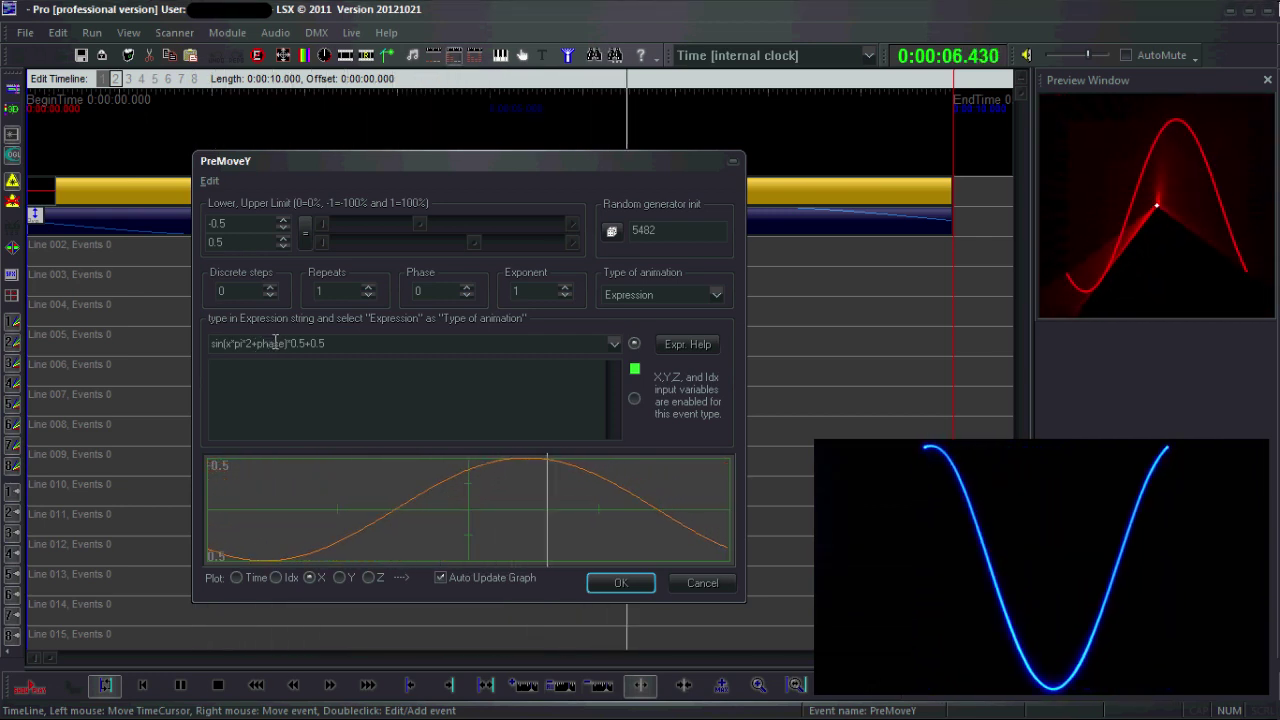
left_click_drag(330, 158, 347, 266)
left_click(35, 228)
left_click(35, 228)
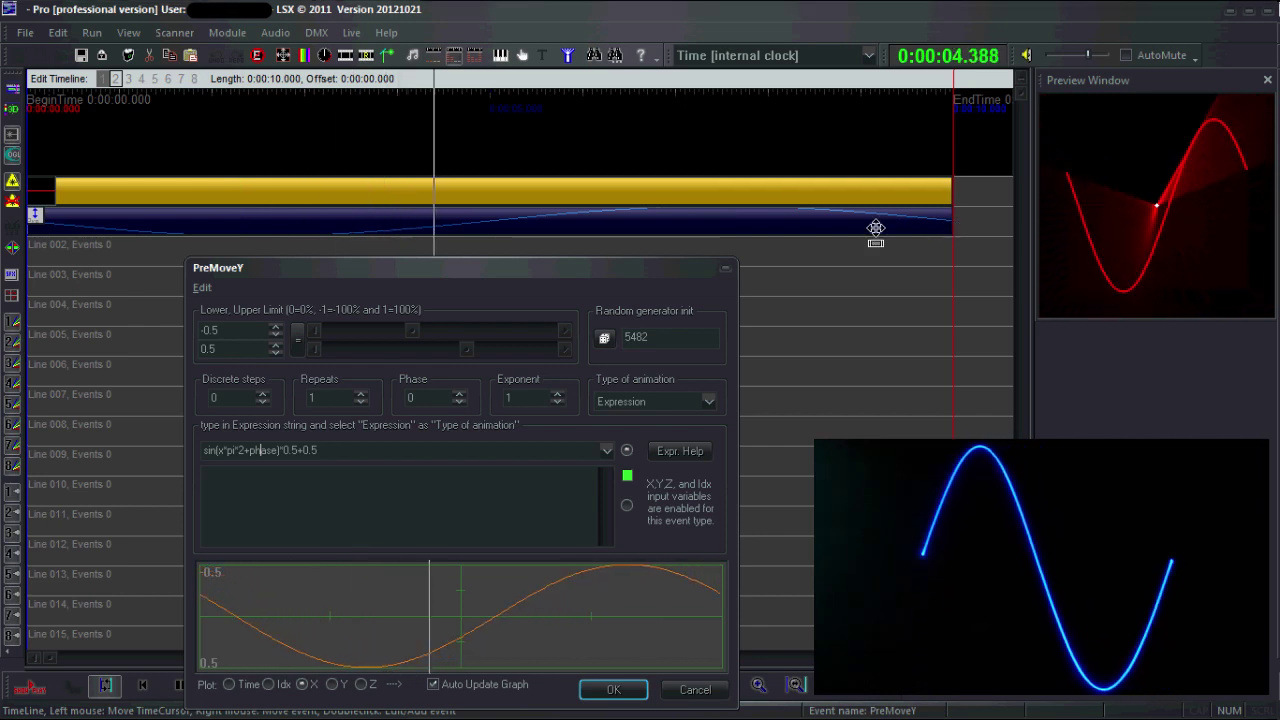
left_click_drag(435, 269, 444, 260)
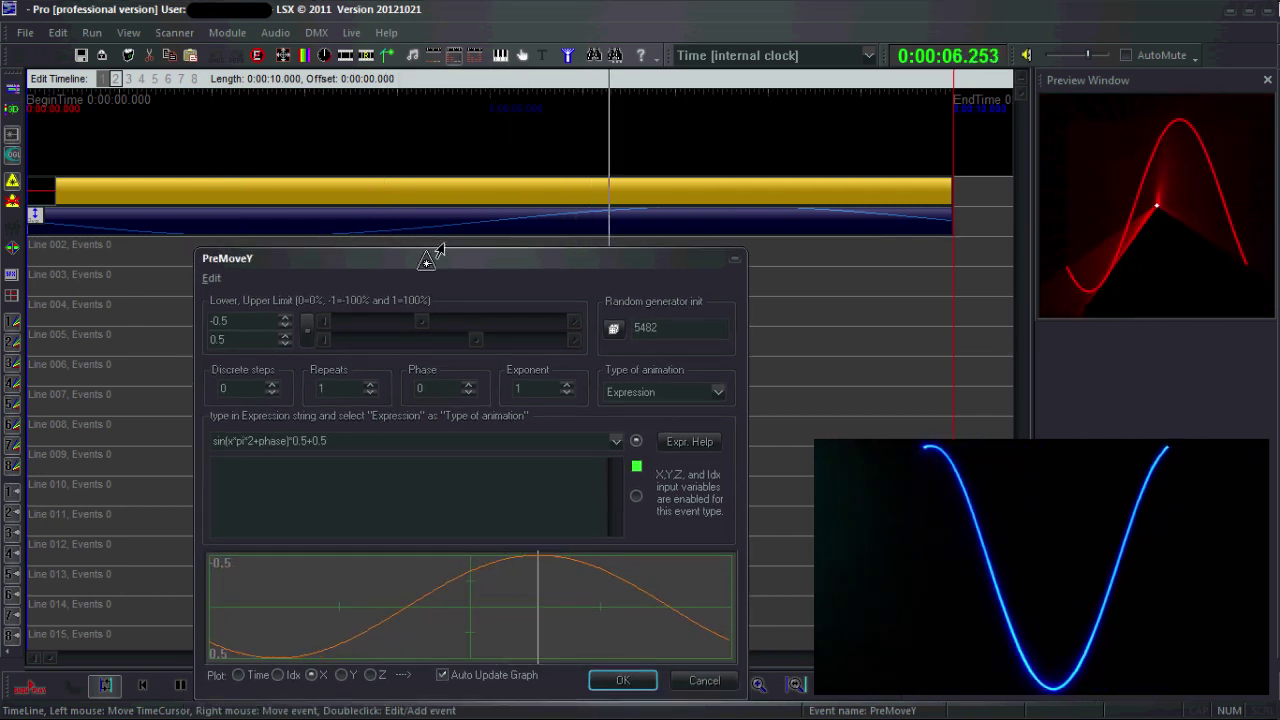
left_click_drag(610, 256, 596, 179)
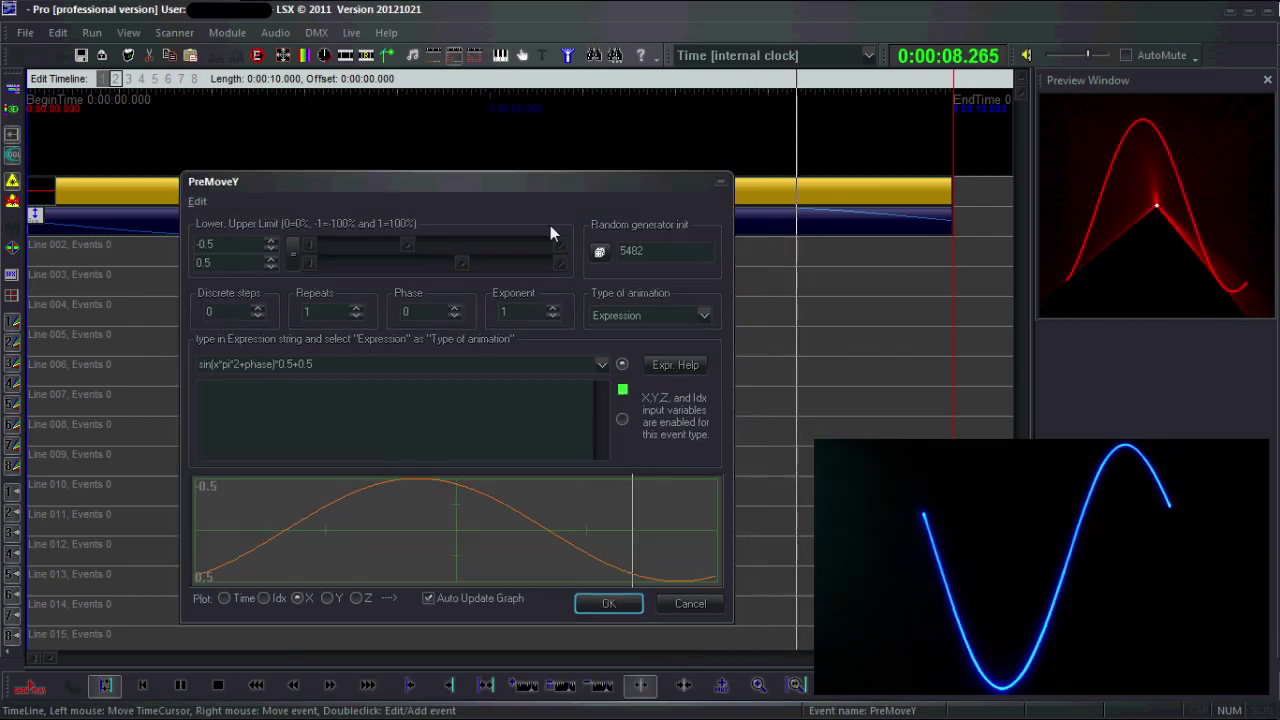
- Make PreMoveY read sin(x*pi*10+phase)*(mousey-0.5)+0.5 so mouse height sets amplitude
double_click(283, 364)
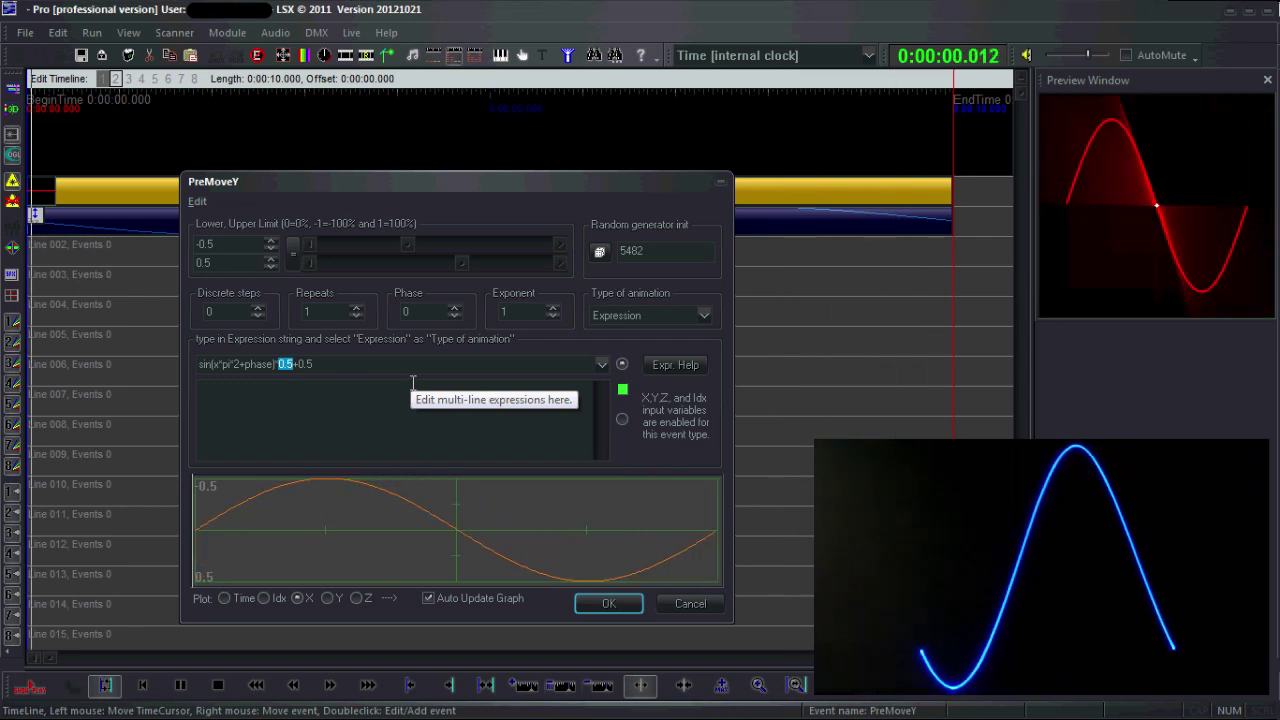
type("mousey")
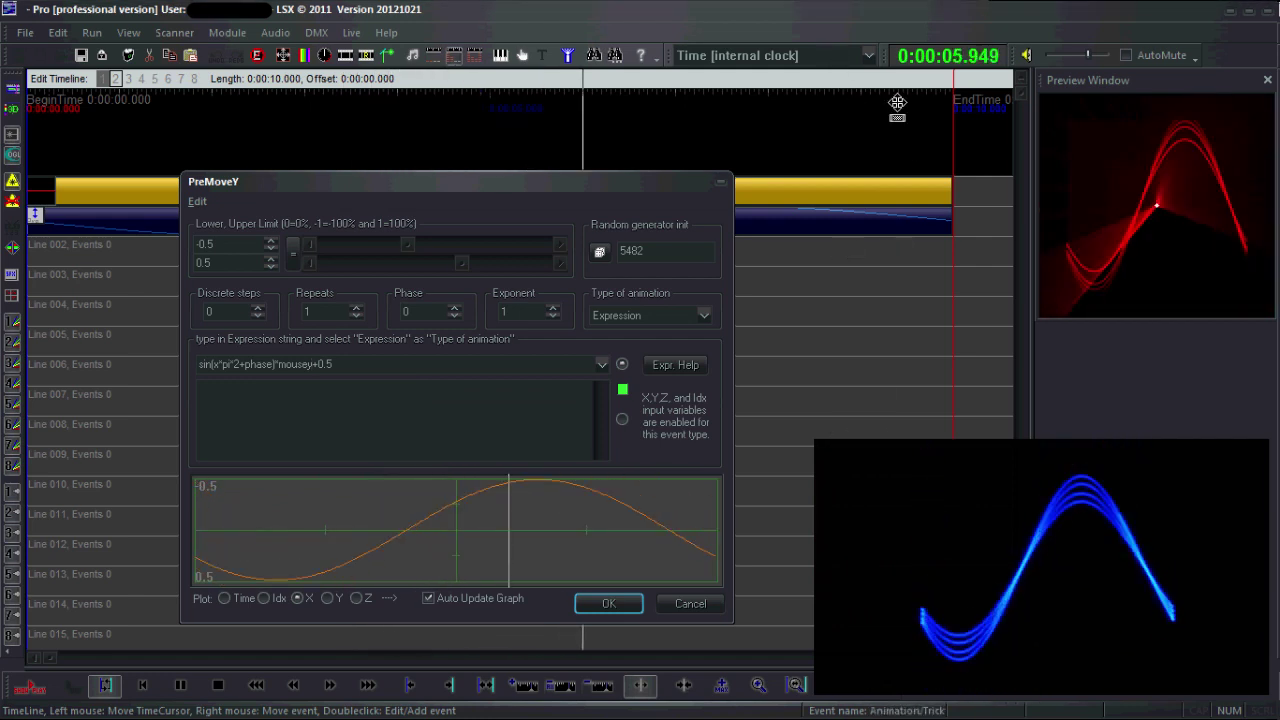
double_click(300, 365)
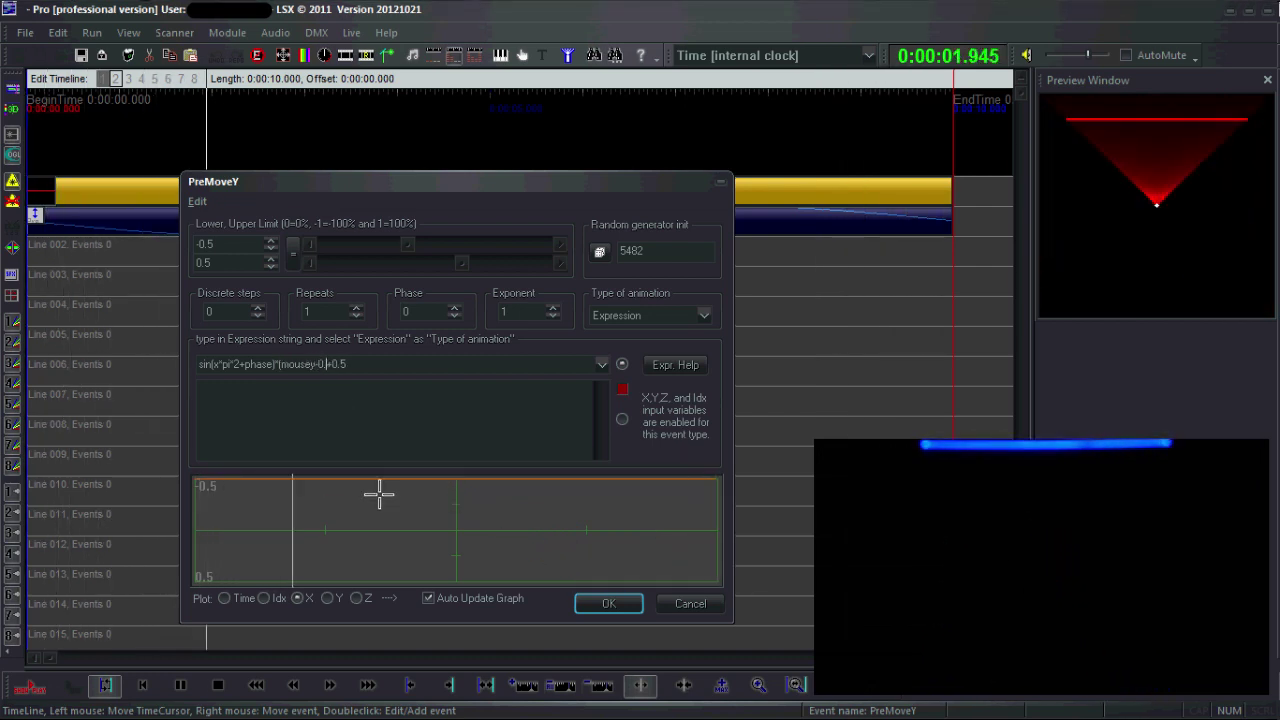
type(")")
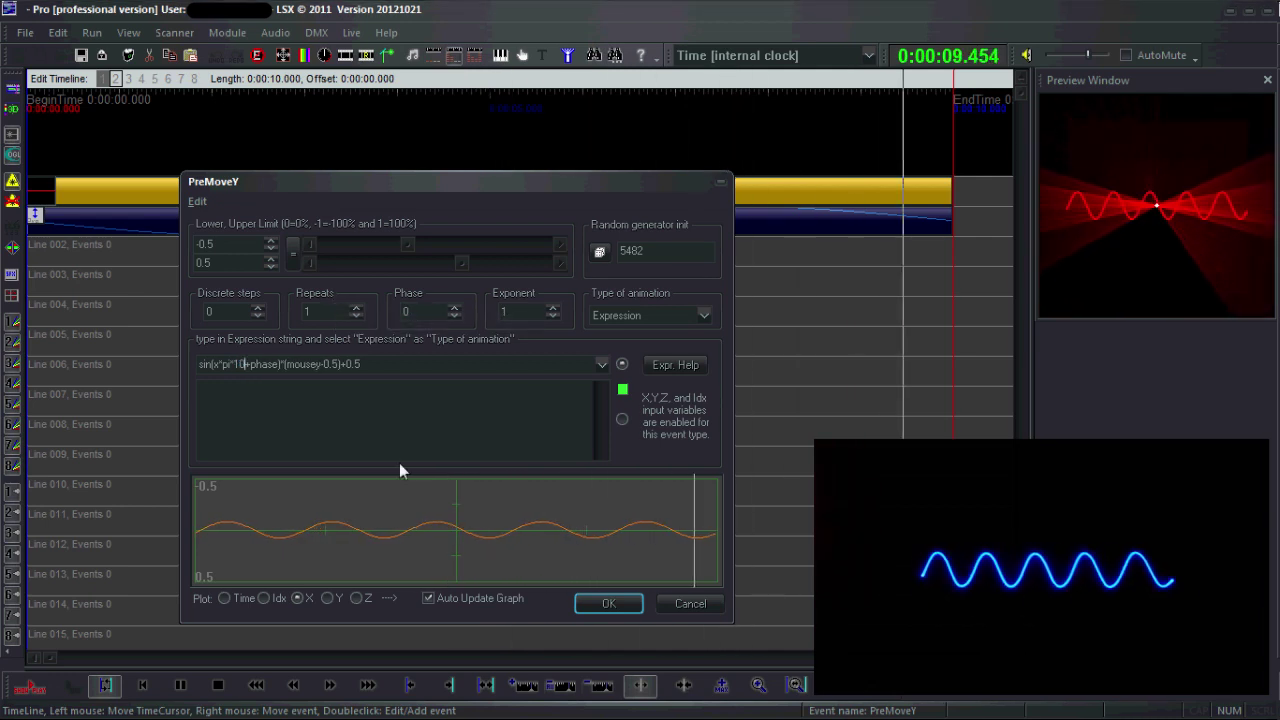
- Insert *mousex after pi*10 in PreMoveY and reposition the event settings dialog
type("*mousex")
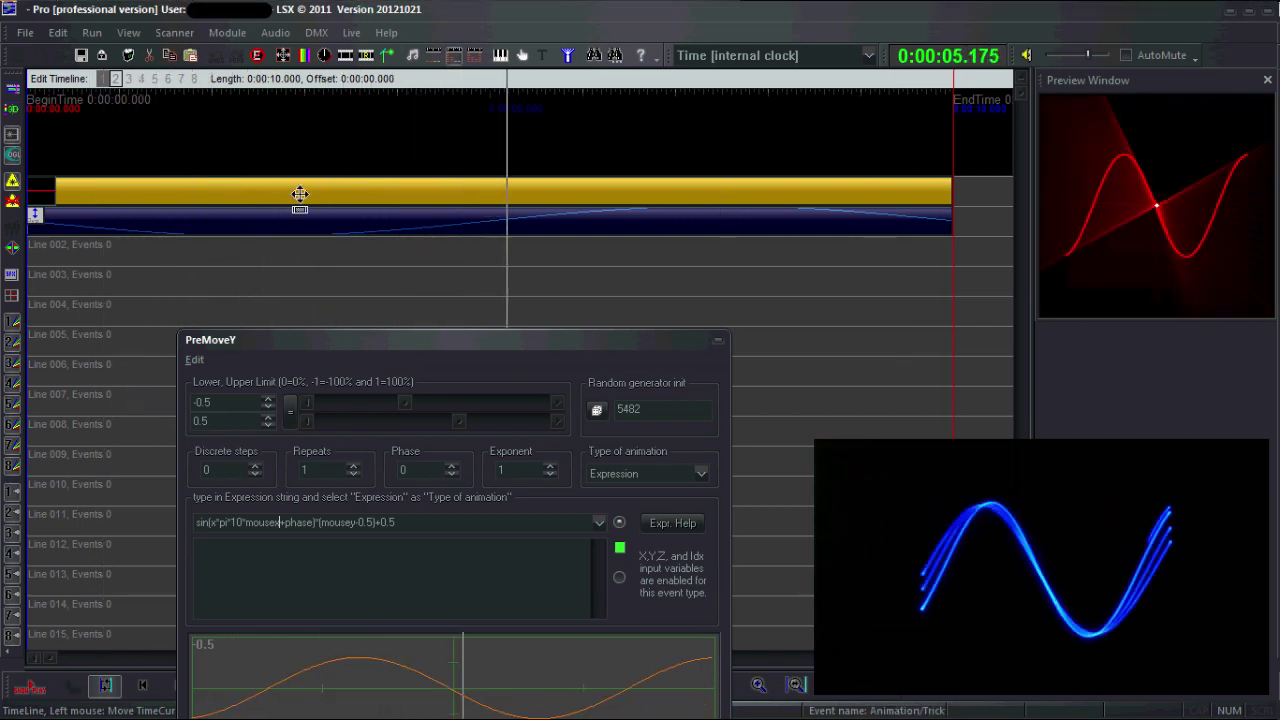
left_click_drag(373, 333, 329, 316)
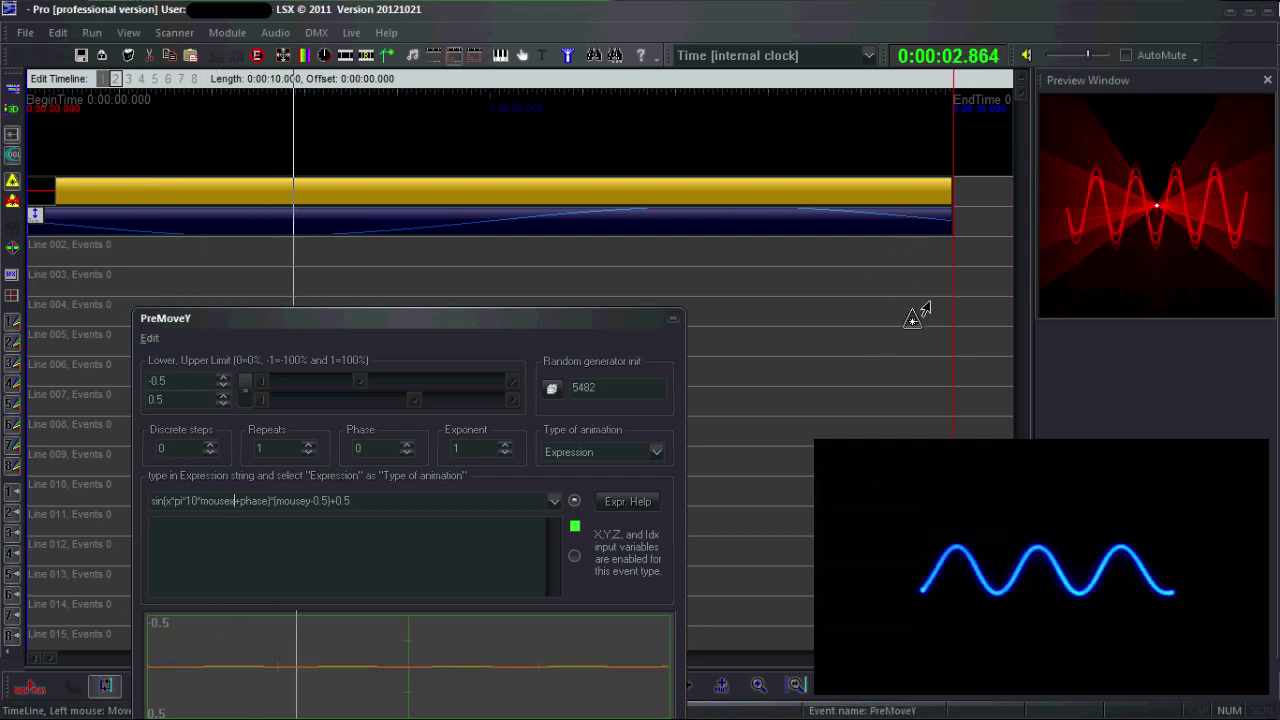
left_click_drag(511, 322, 543, 142)
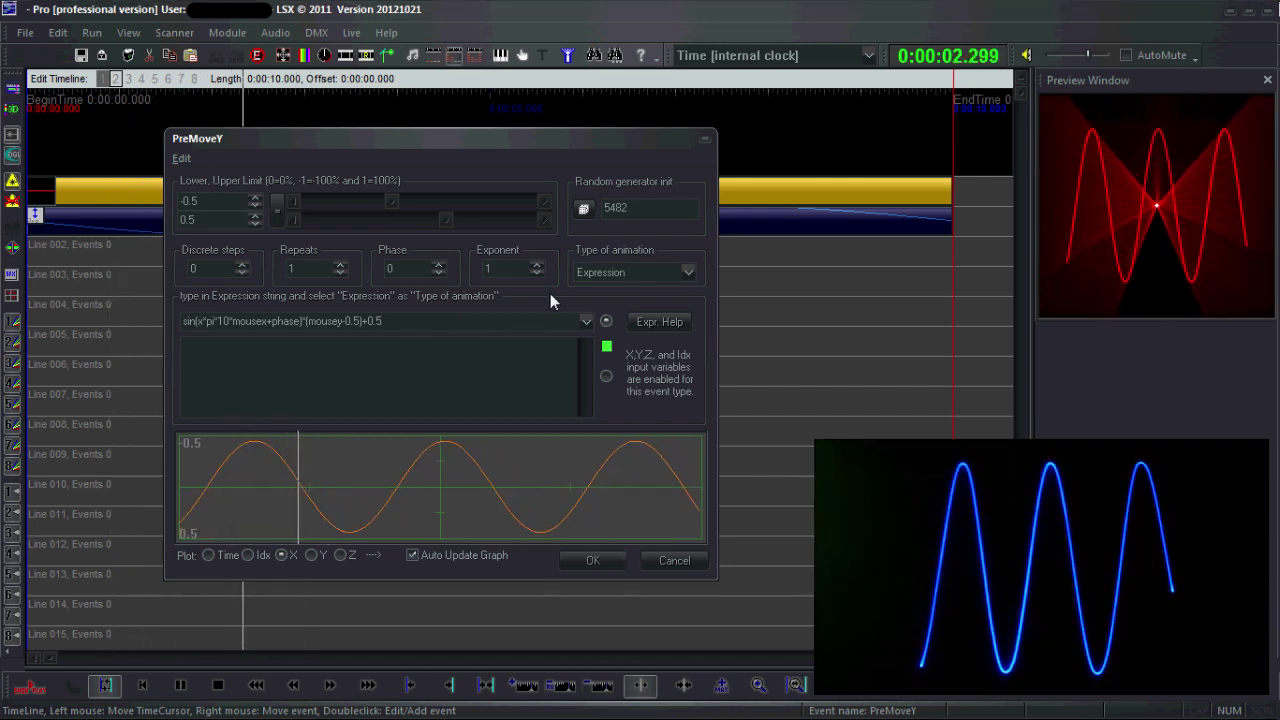
- Browse the Expression Help reference, looking up the Wave2(a,b) entry, then close it
left_click(654, 326)
scroll(542, 104, "down", 1)
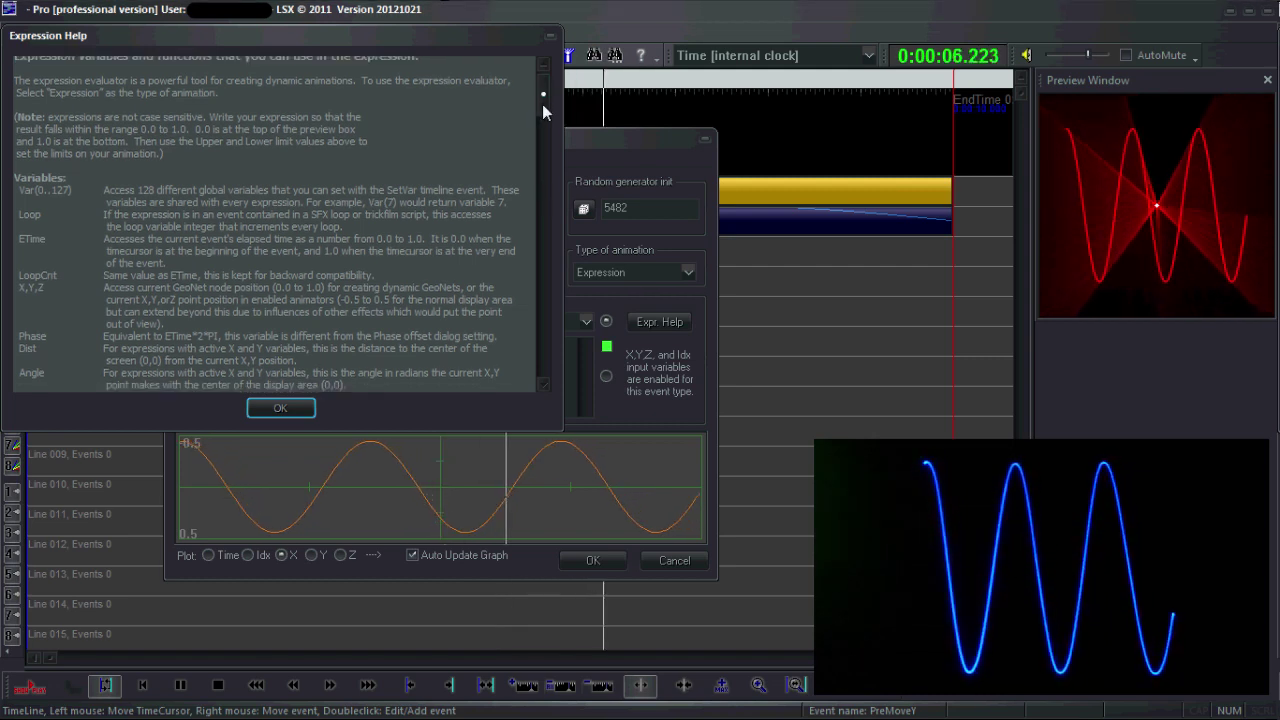
left_click_drag(542, 104, 543, 170)
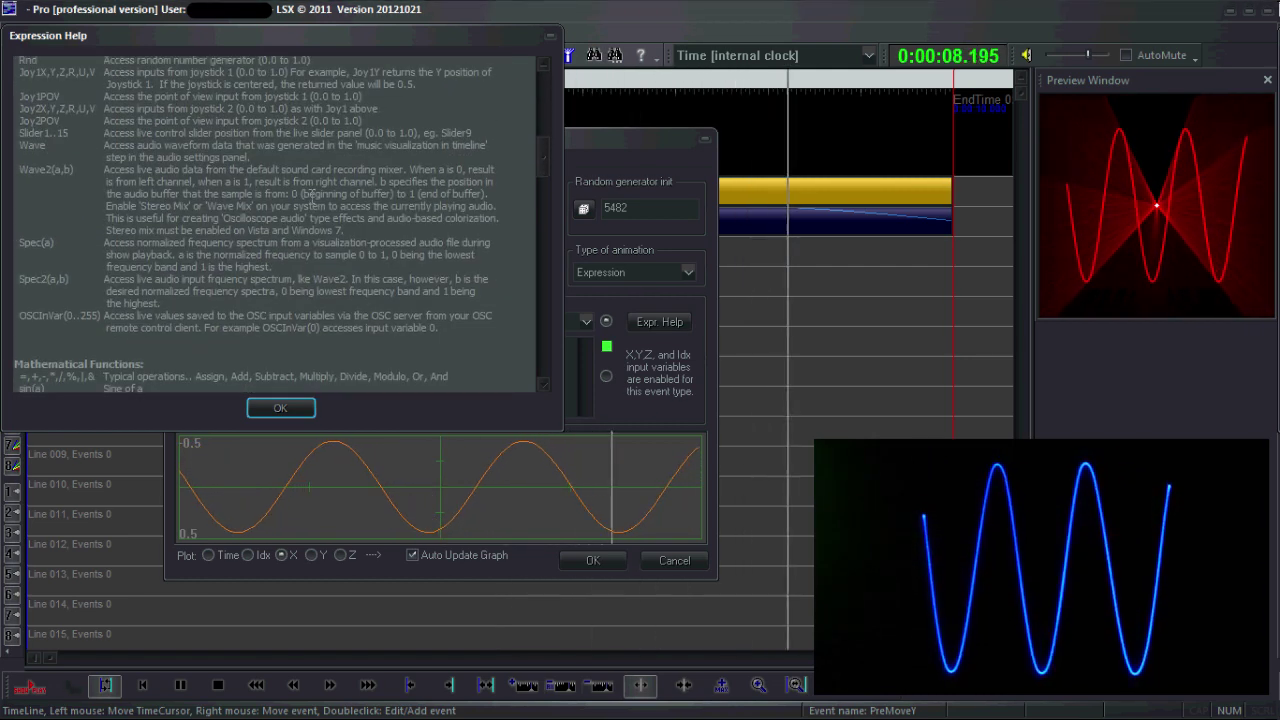
left_click(58, 172)
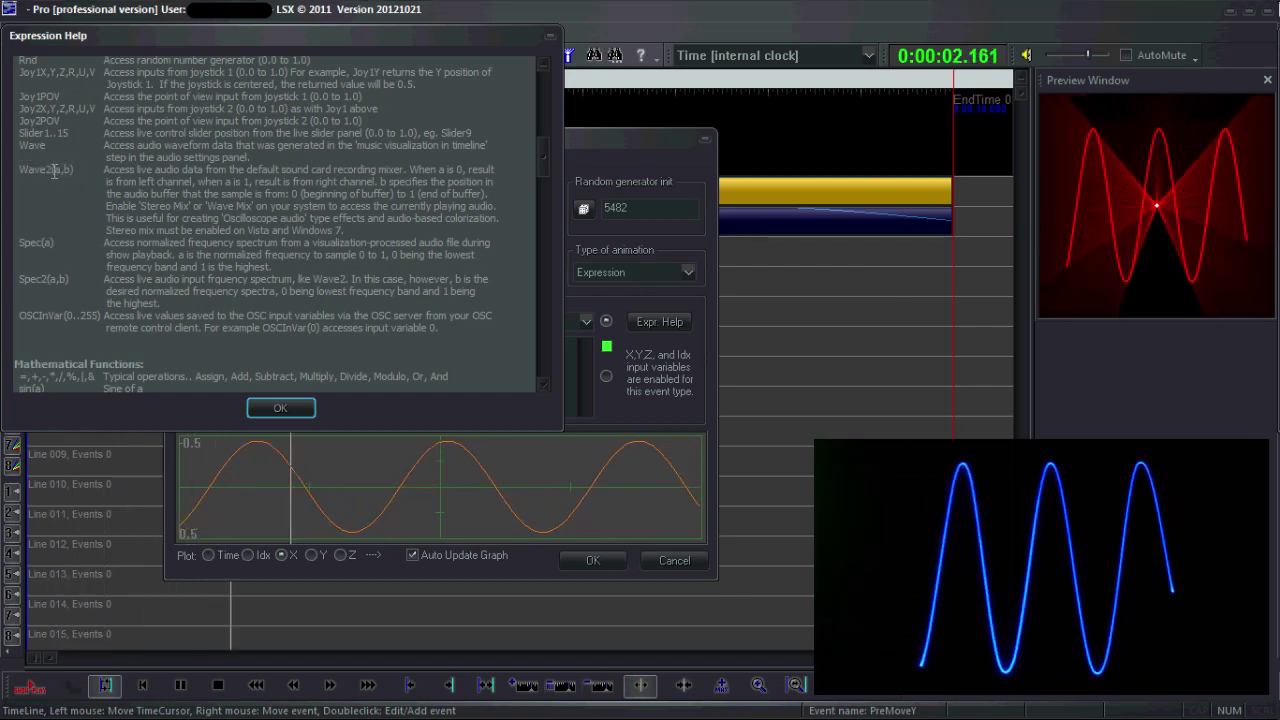
double_click(58, 172)
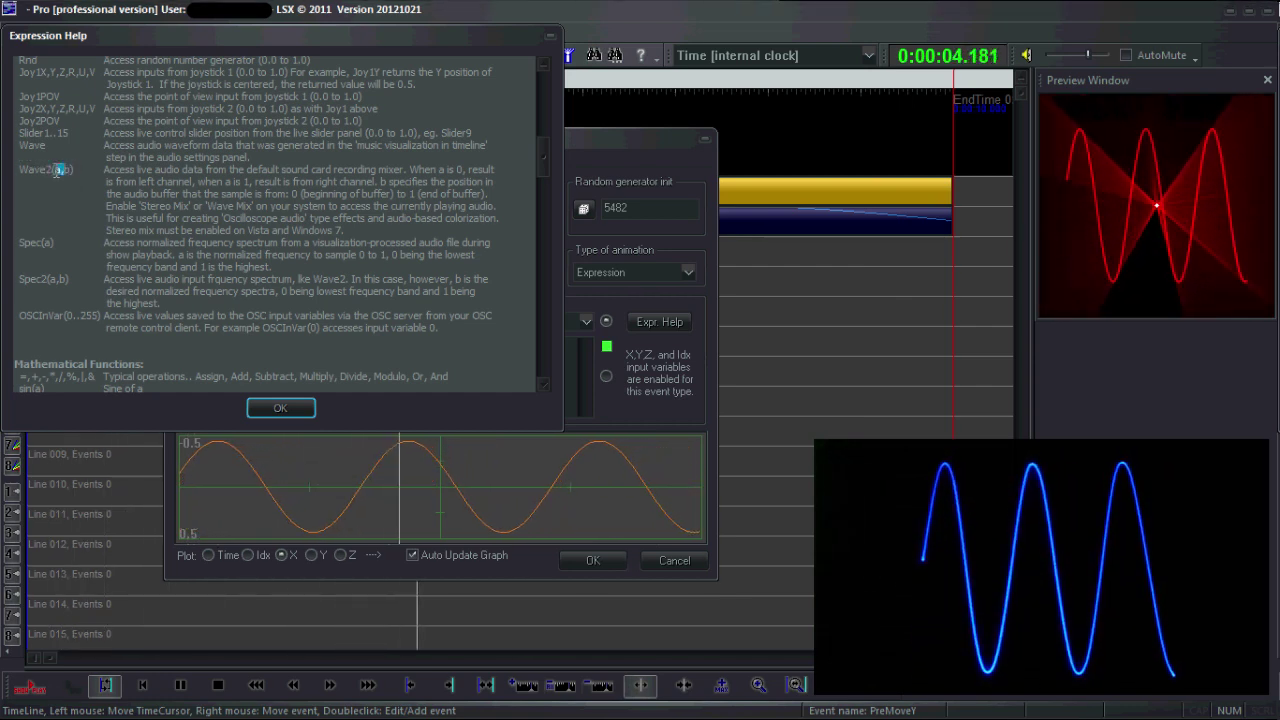
left_click(58, 172)
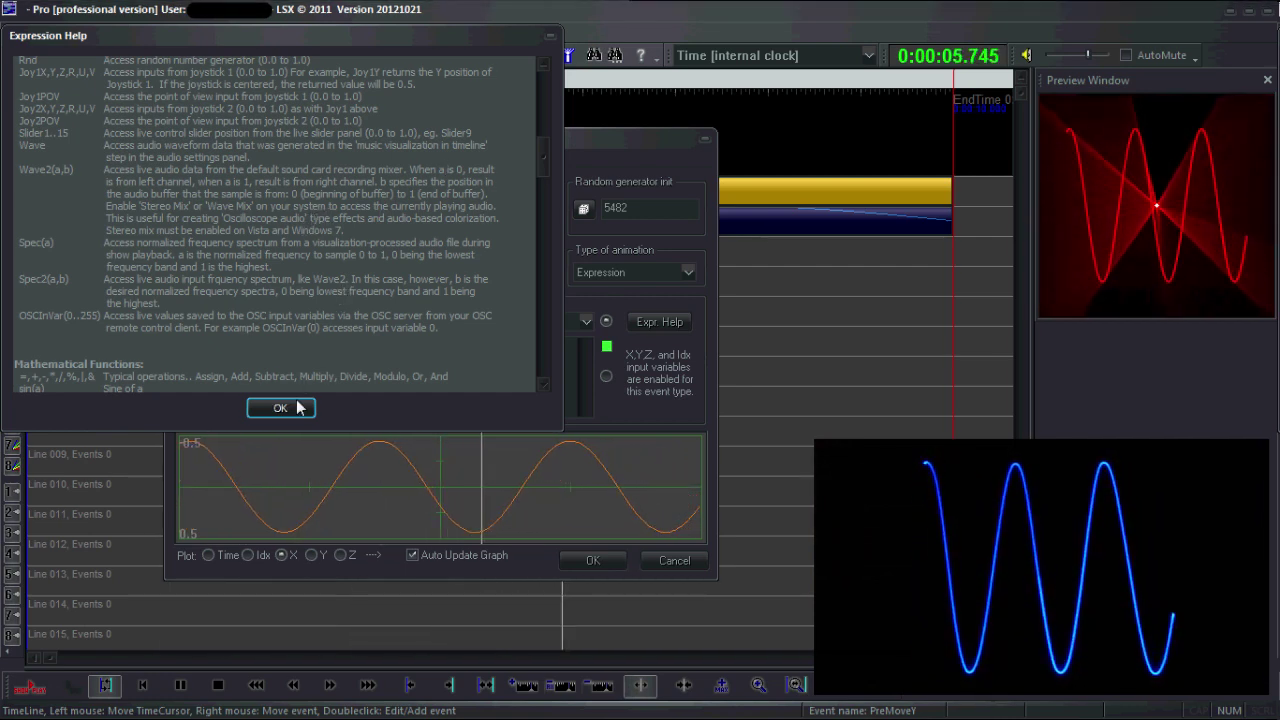
left_click(280, 408)
- Replace the whole PreMoveY expression with wave2(0.5,x)+0.5
left_click(432, 318)
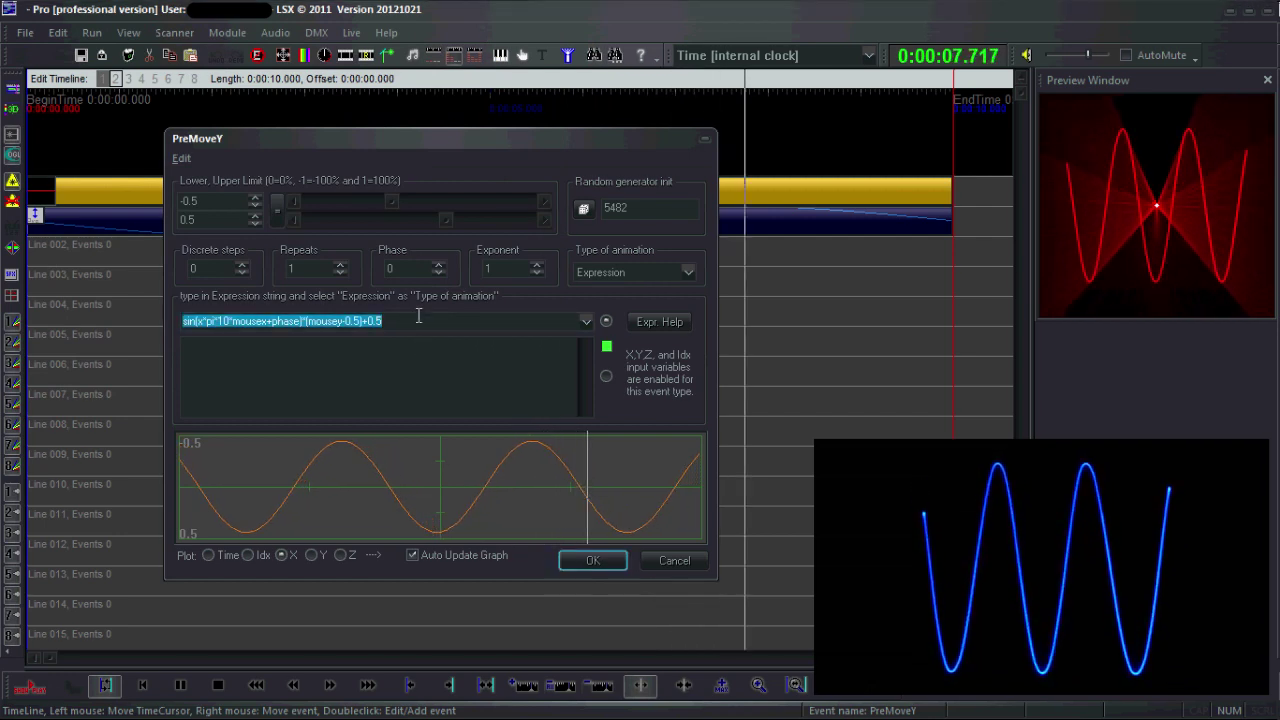
type("w")
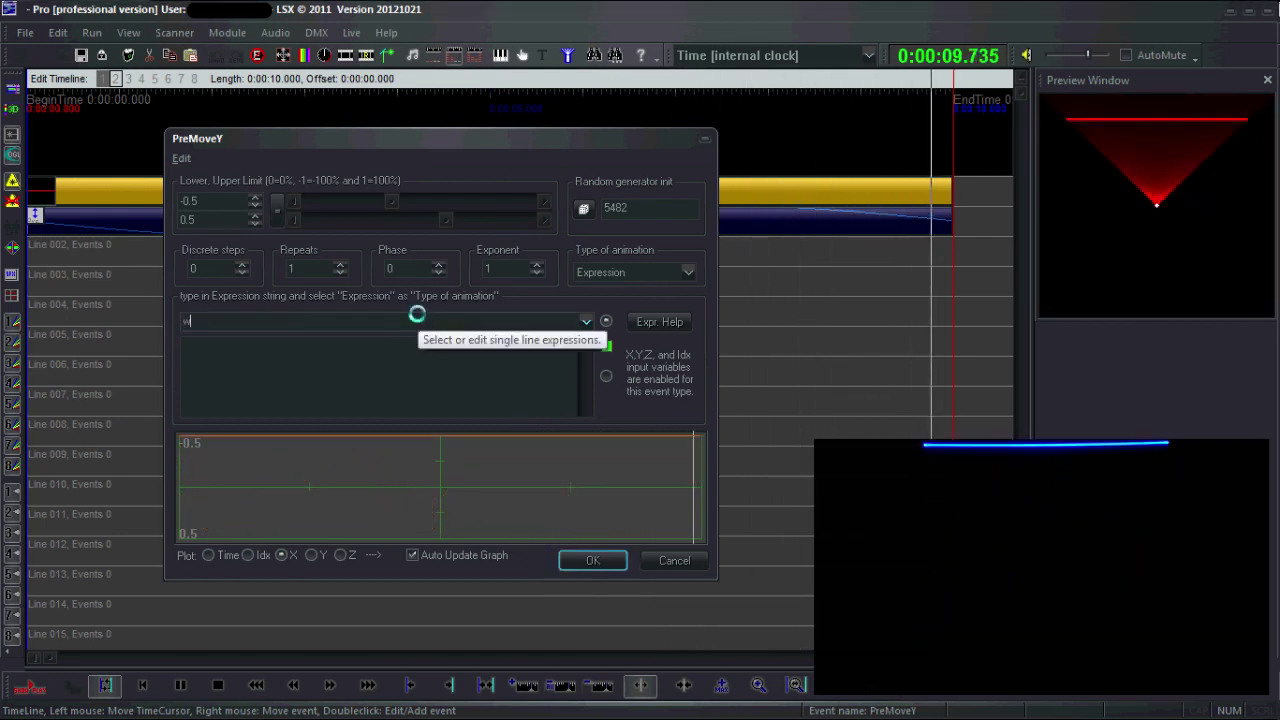
type("ave2(0.5)")
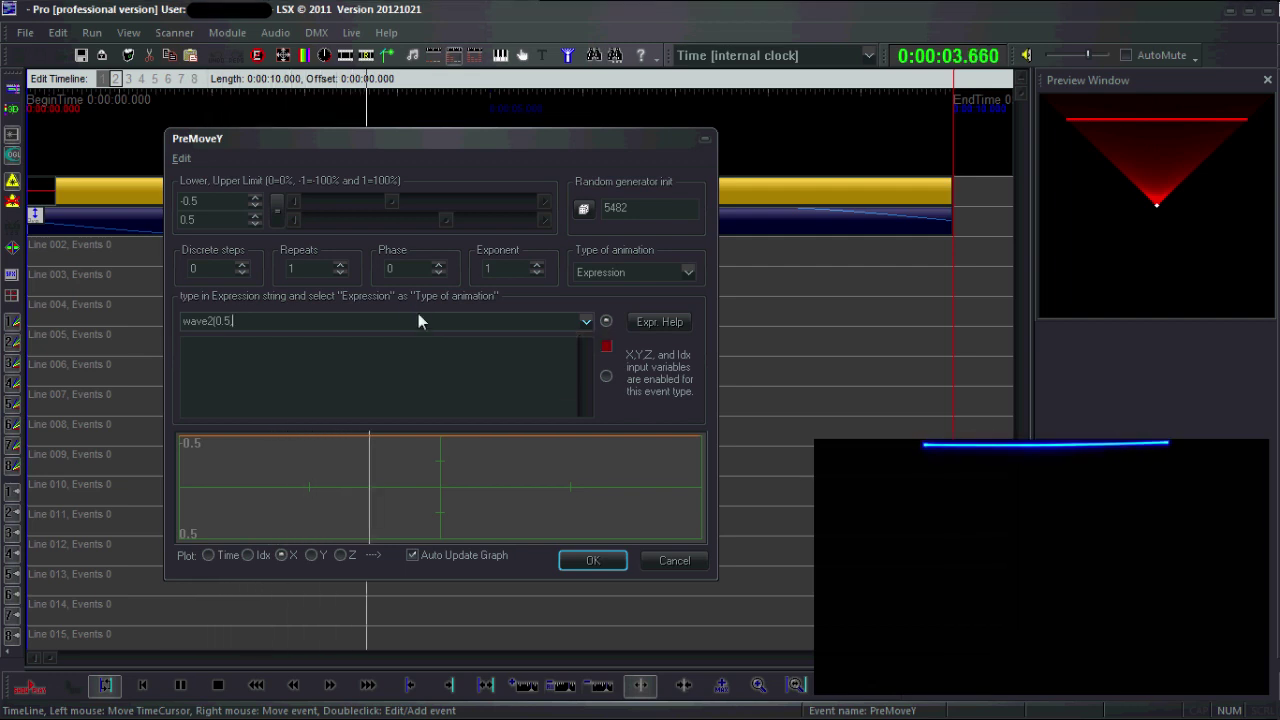
type(",x")
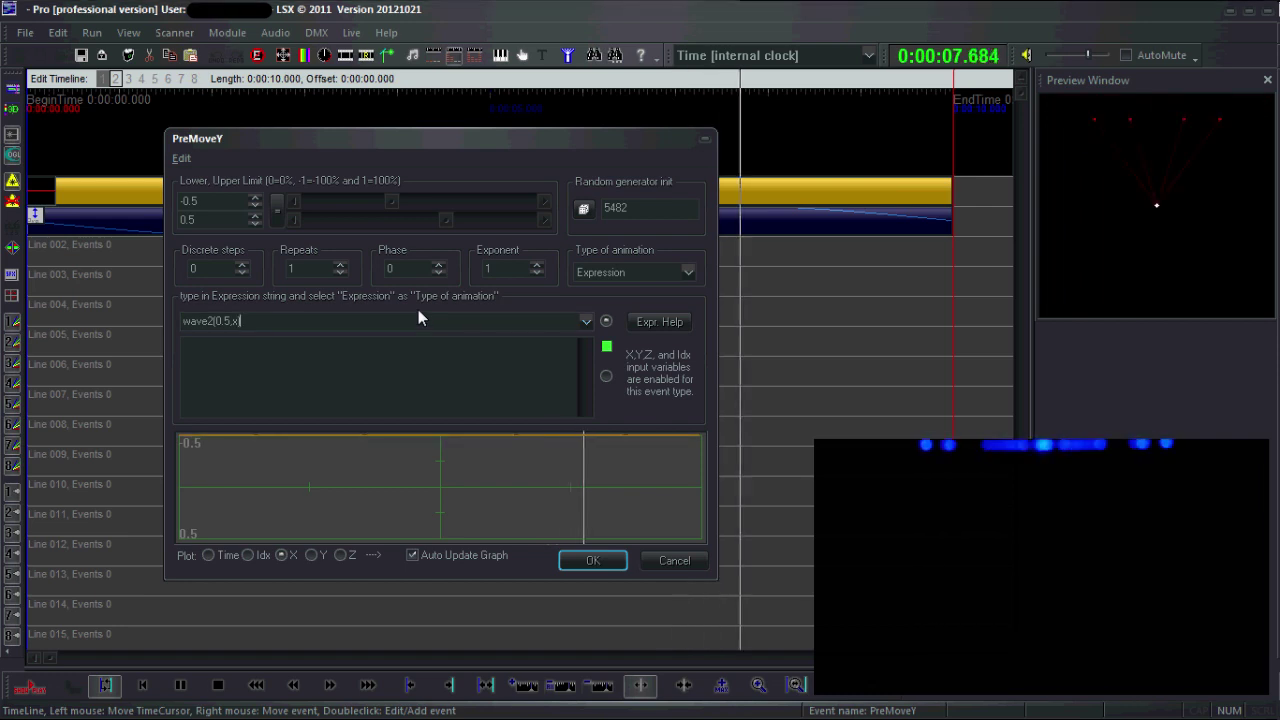
type(")+0.5")
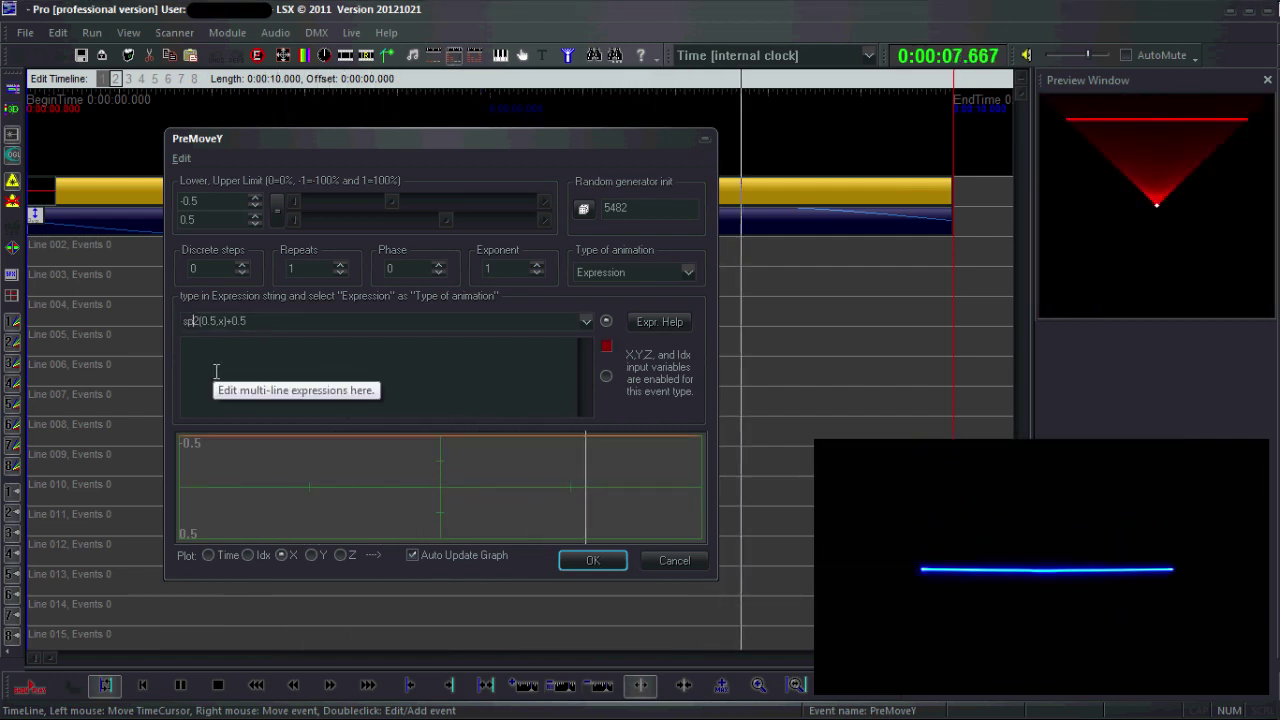
- Try spec and a *10 gain in PreMoveY, then revert to wave2(0.5,x)+0.5
type("spec2")
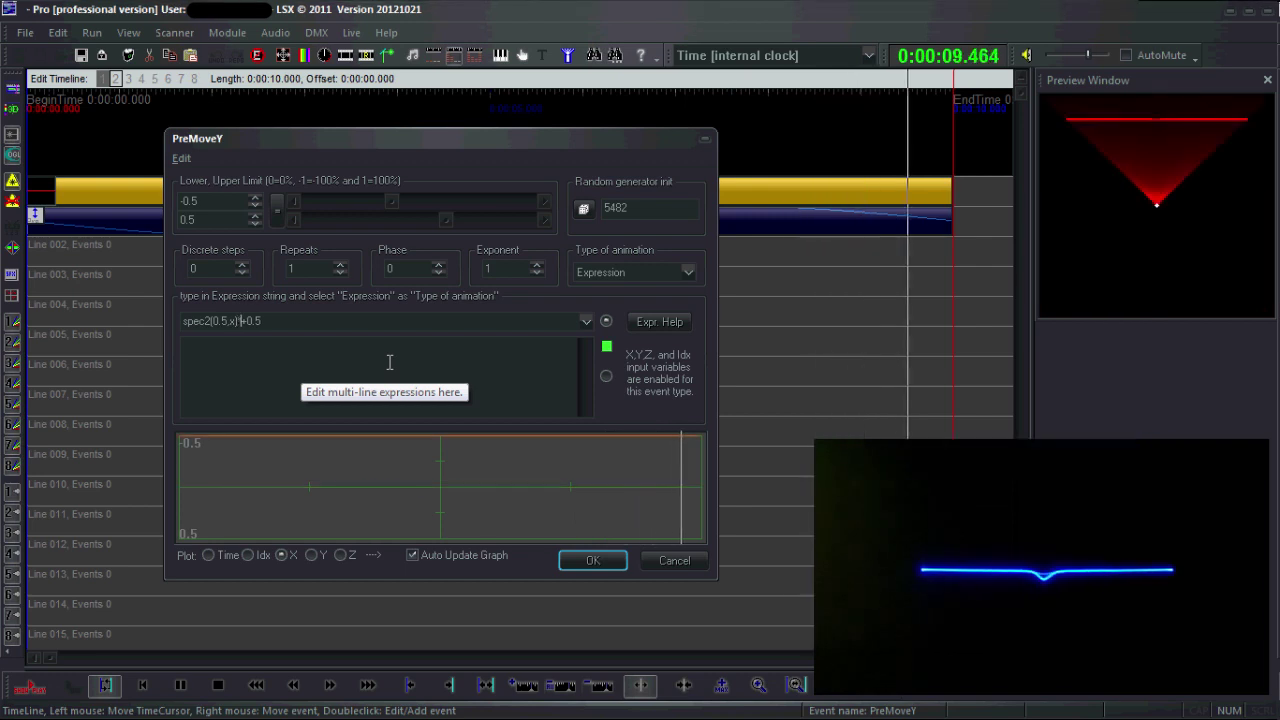
type("*10")
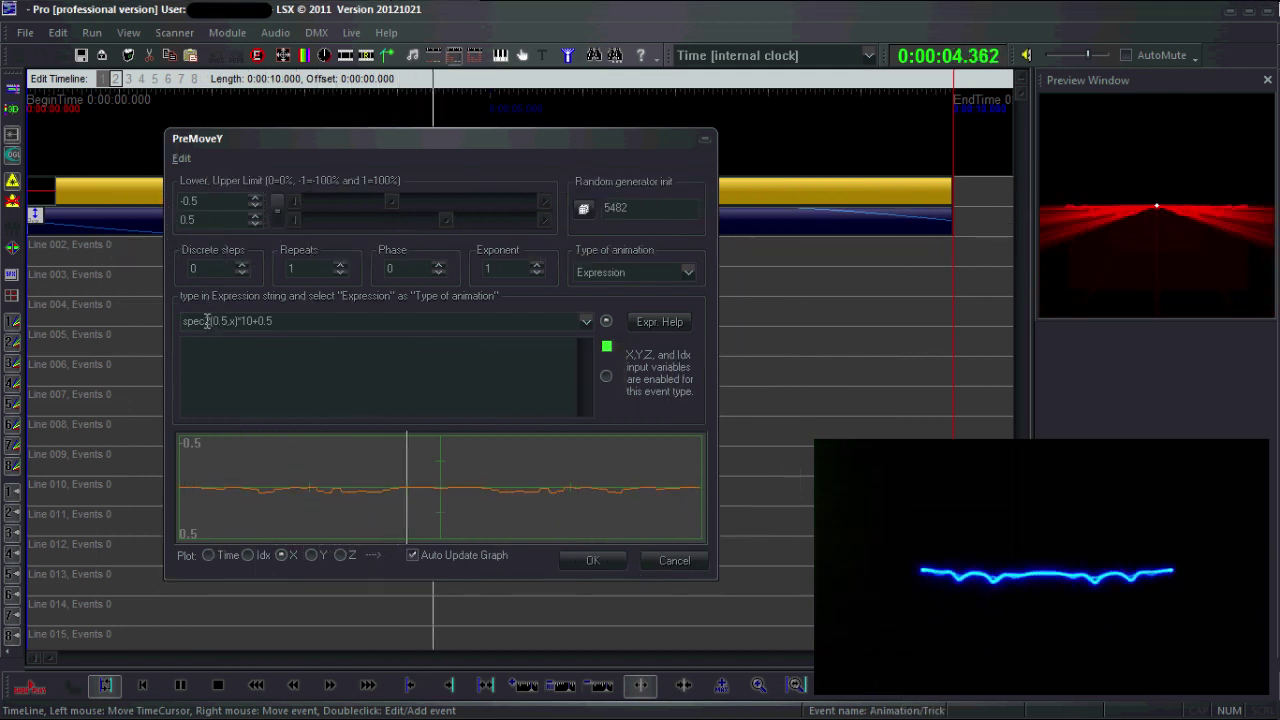
type("wave")
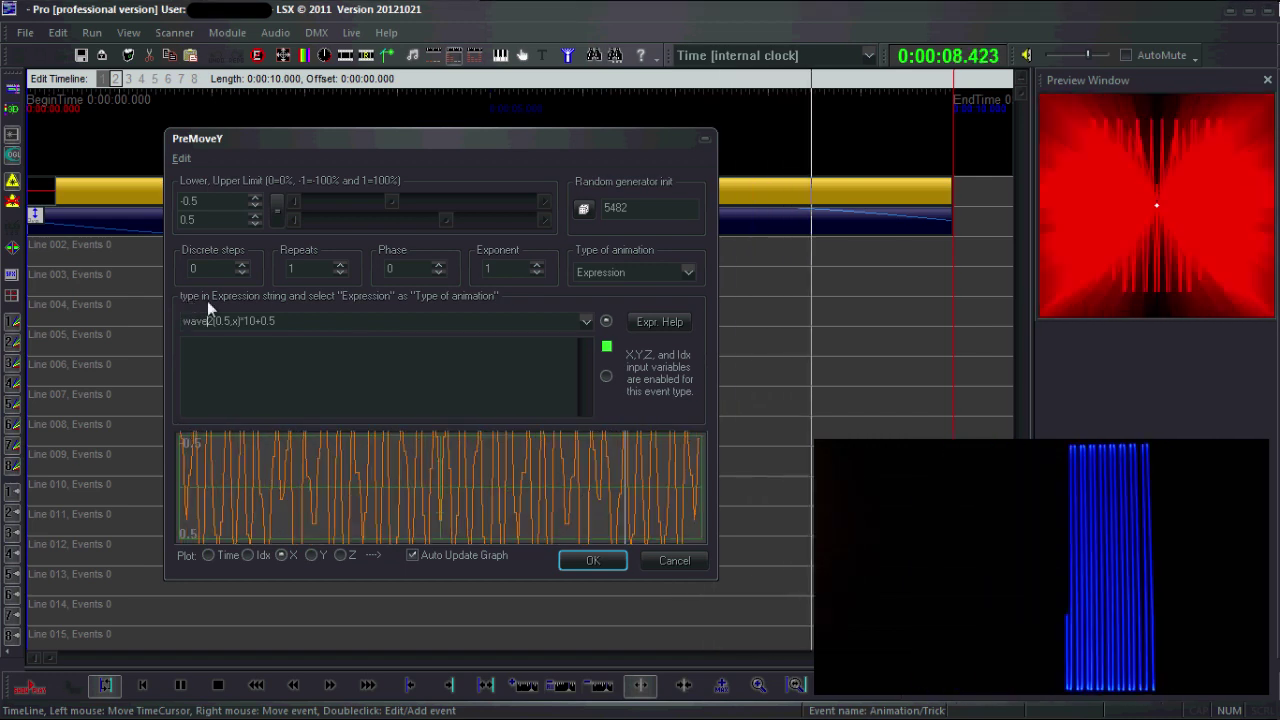
left_click(250, 320)
key("Delete")
key("BackSpace")
key("BackSpace")
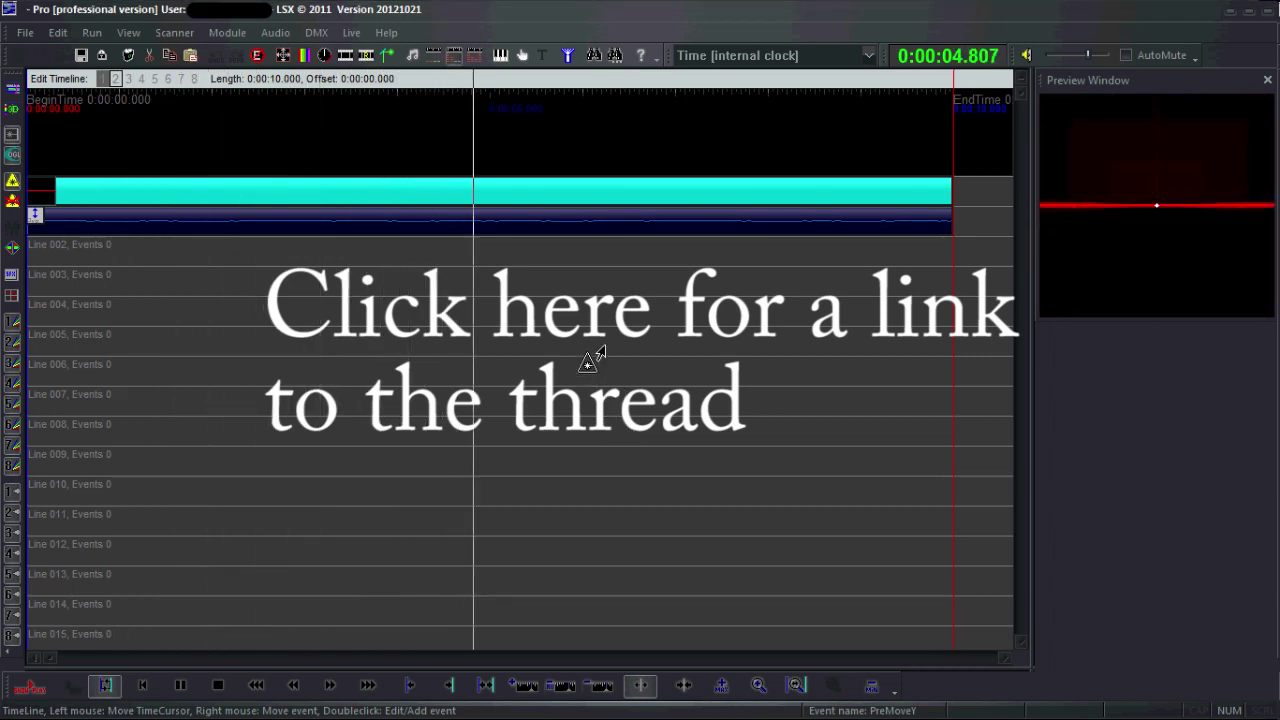
- Delete the timeline events and open empty picture 2 in Quick PicEdit
left_click(551, 220)
key("Delete")
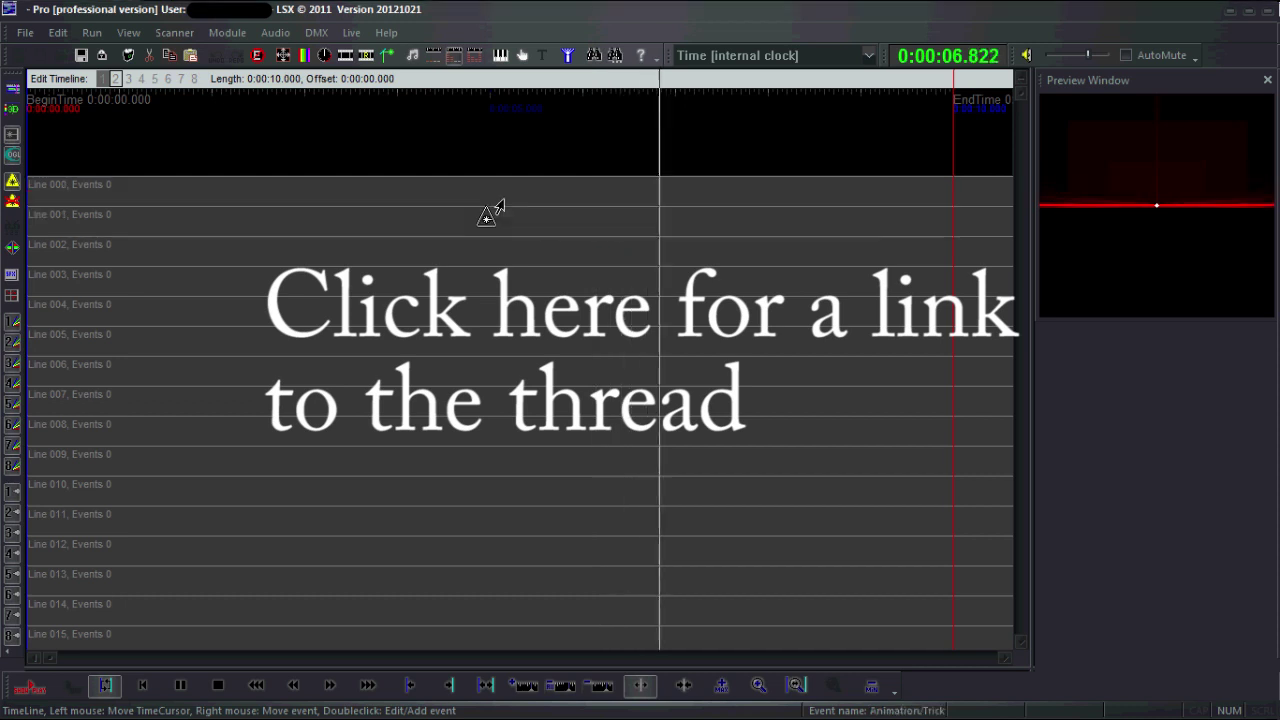
left_click(128, 32)
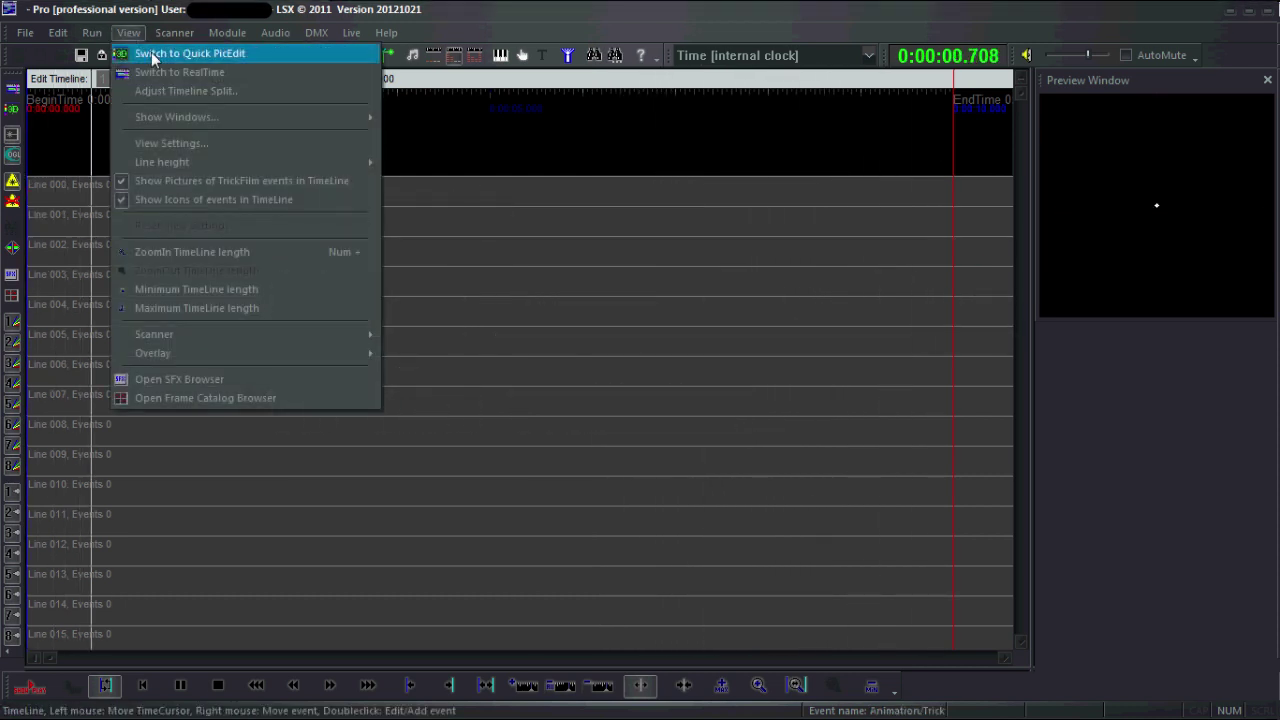
left_click(152, 56)
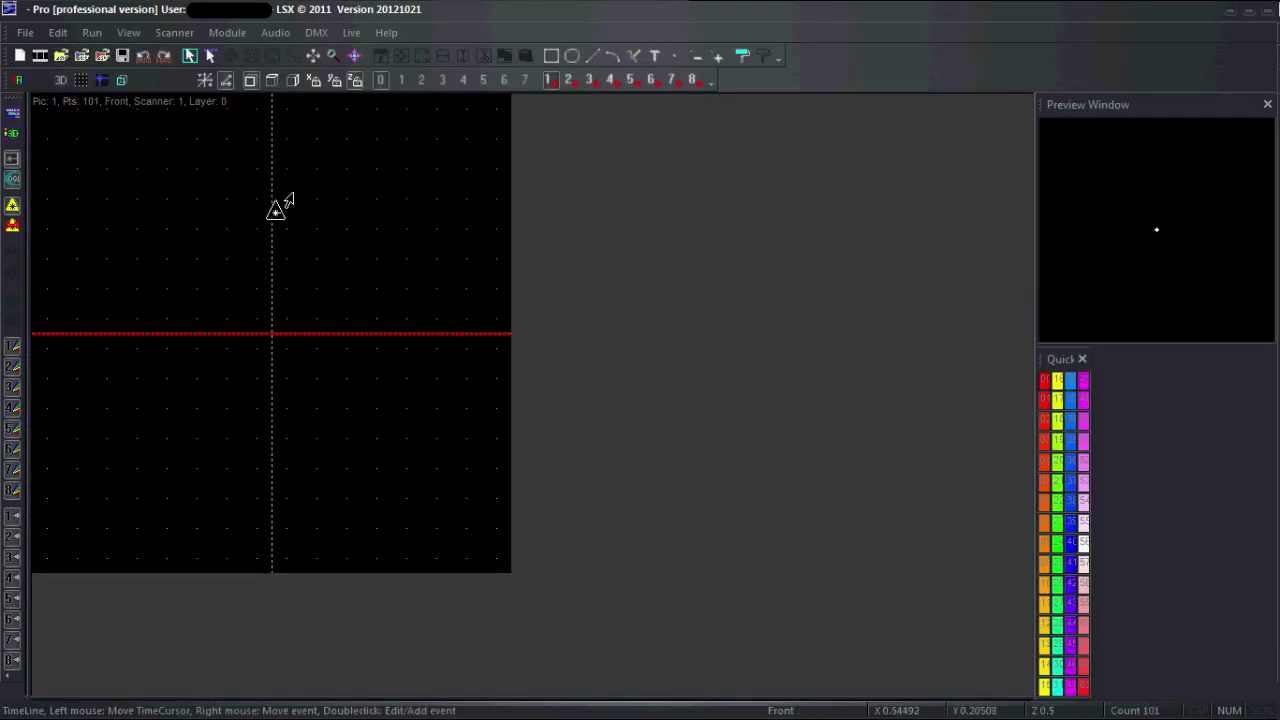
left_click(40, 56)
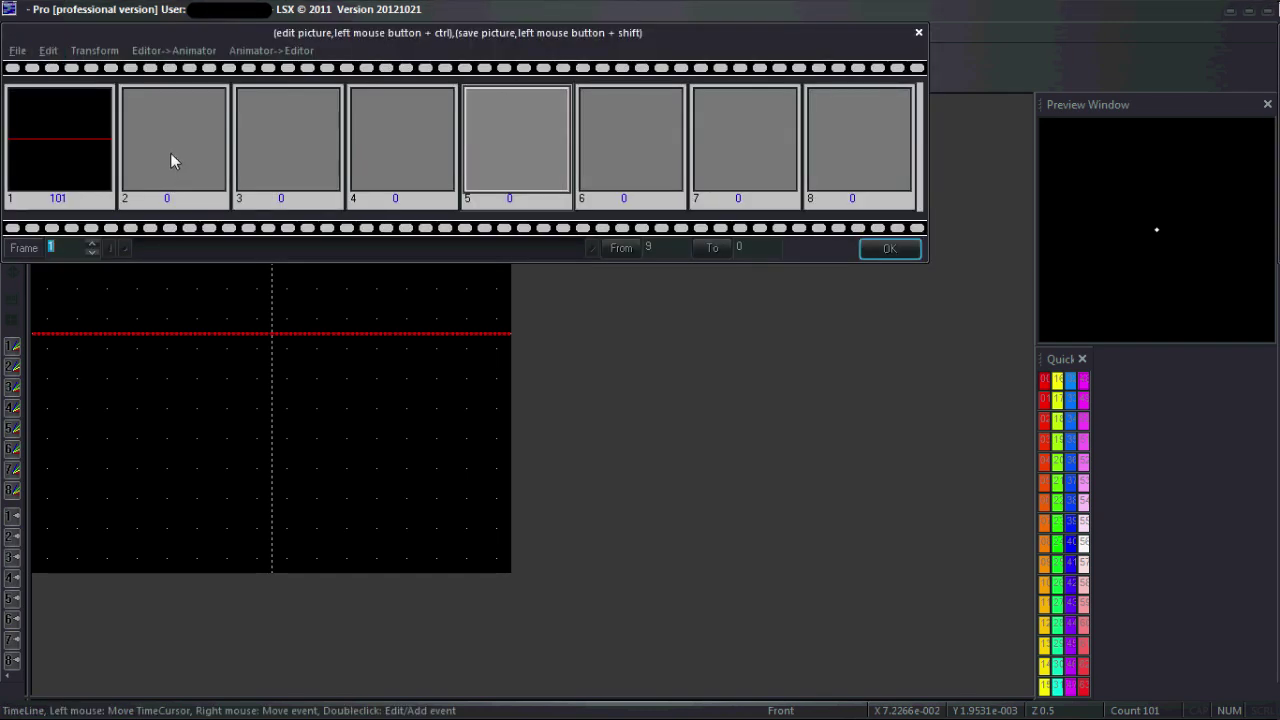
left_click(171, 161)
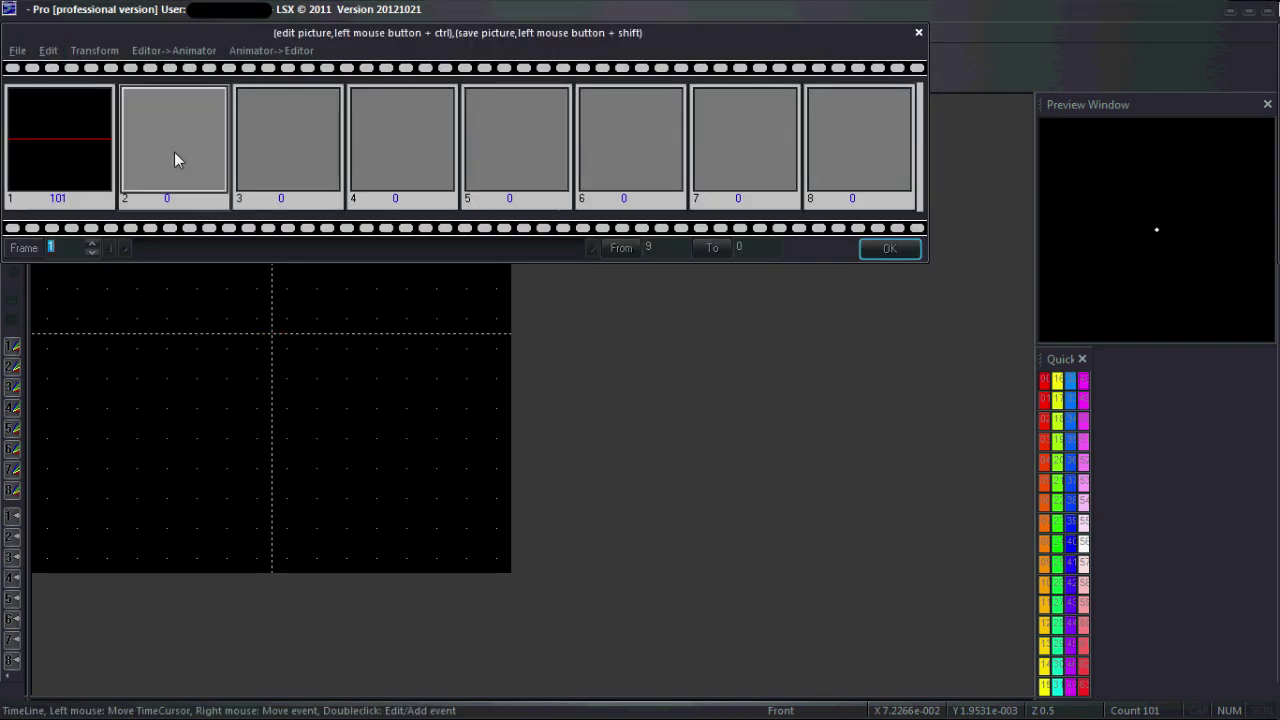
left_click(889, 250)
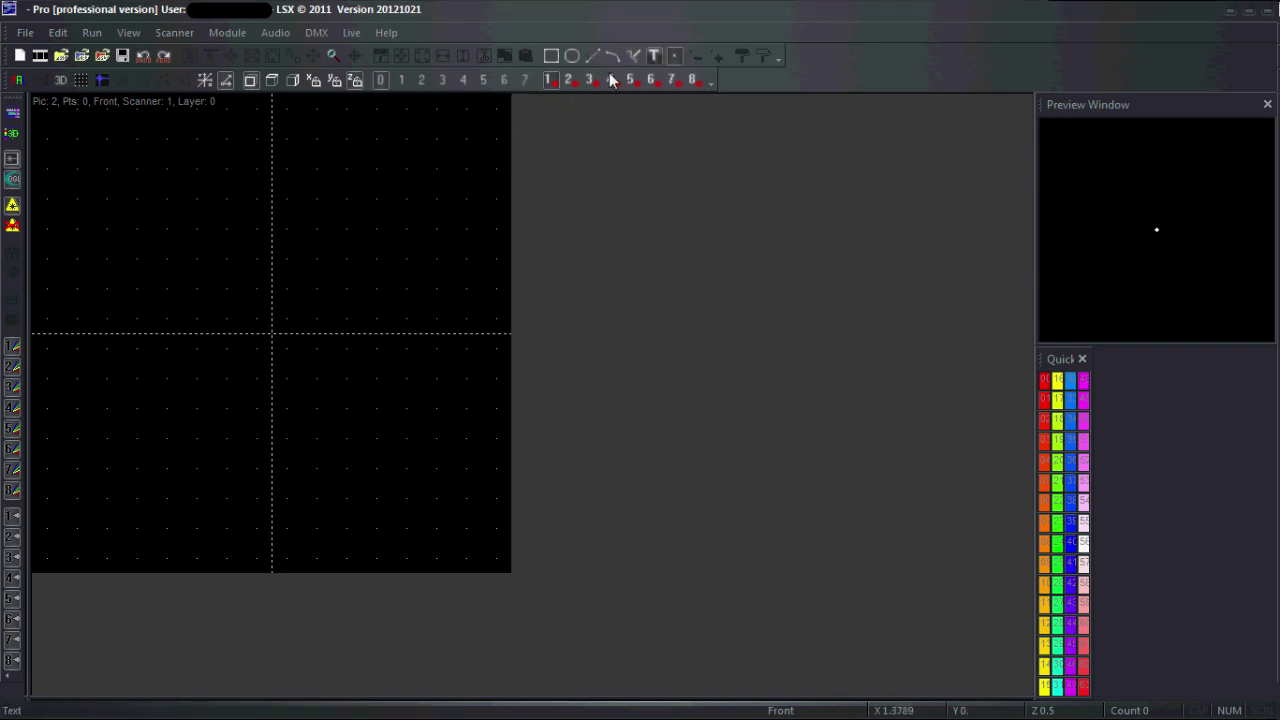
- Enable 16 by 16 grid snapping and draw a vertical stroke joined to a pentagon-like outline
left_click(80, 82)
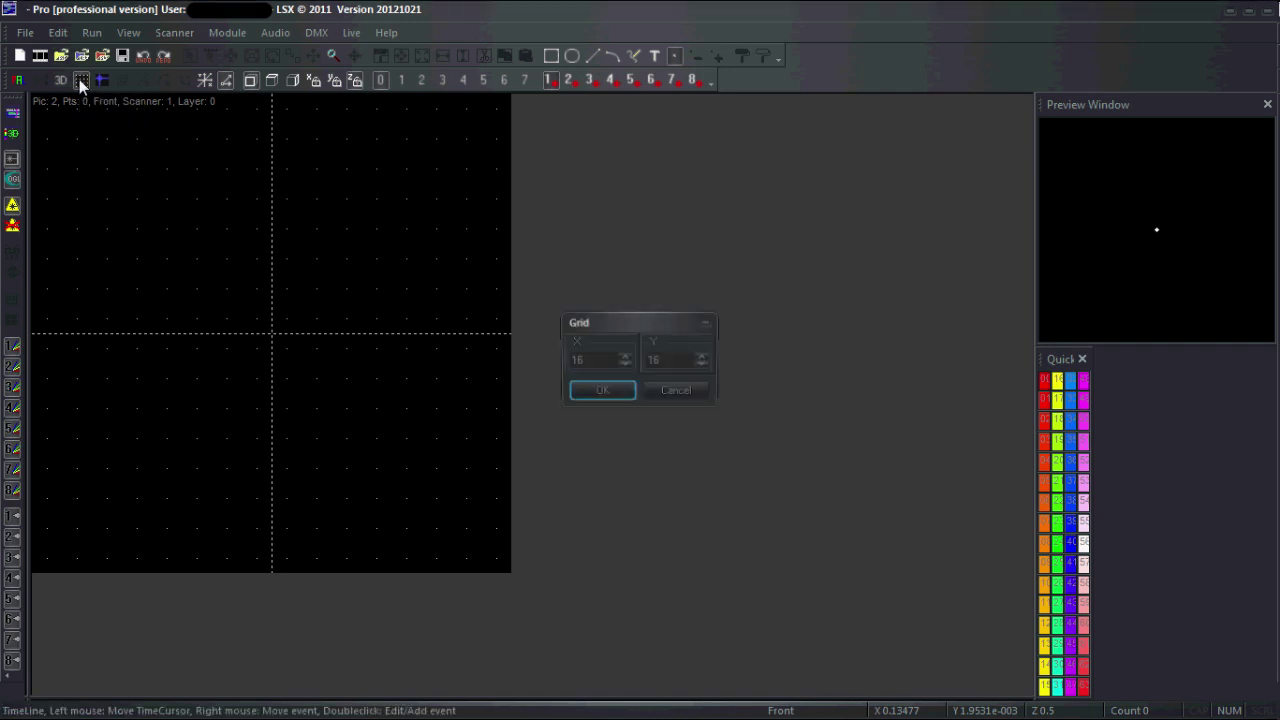
left_click(600, 392)
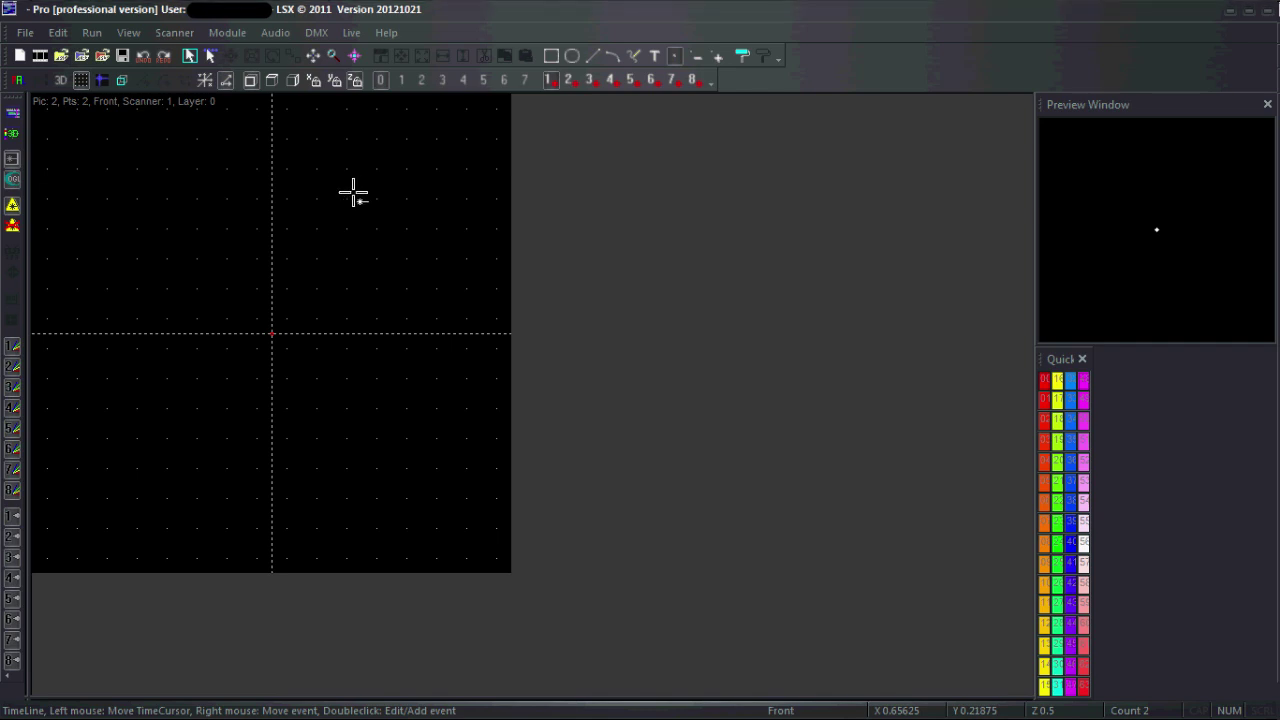
left_click(674, 57)
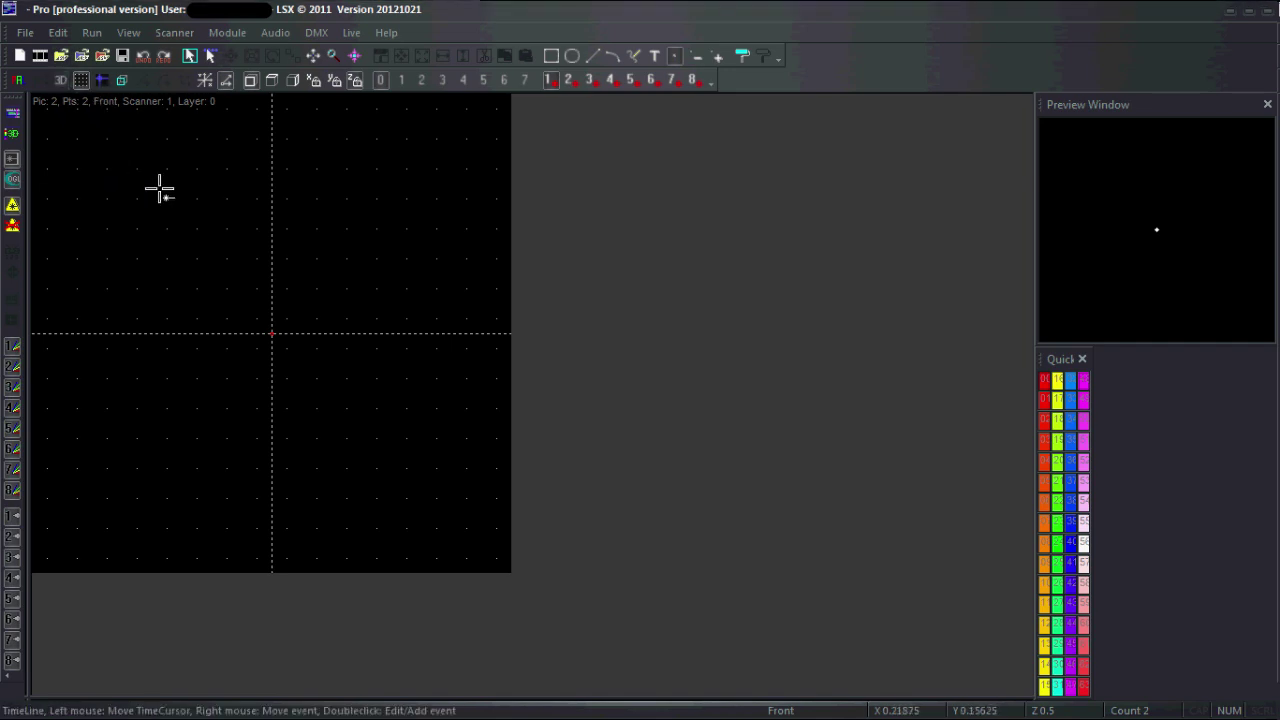
left_click(197, 229)
left_click(347, 170)
left_click(436, 290)
left_click(406, 408)
left_click(197, 528)
left_click(107, 378)
left_click(107, 229)
left_click(107, 170)
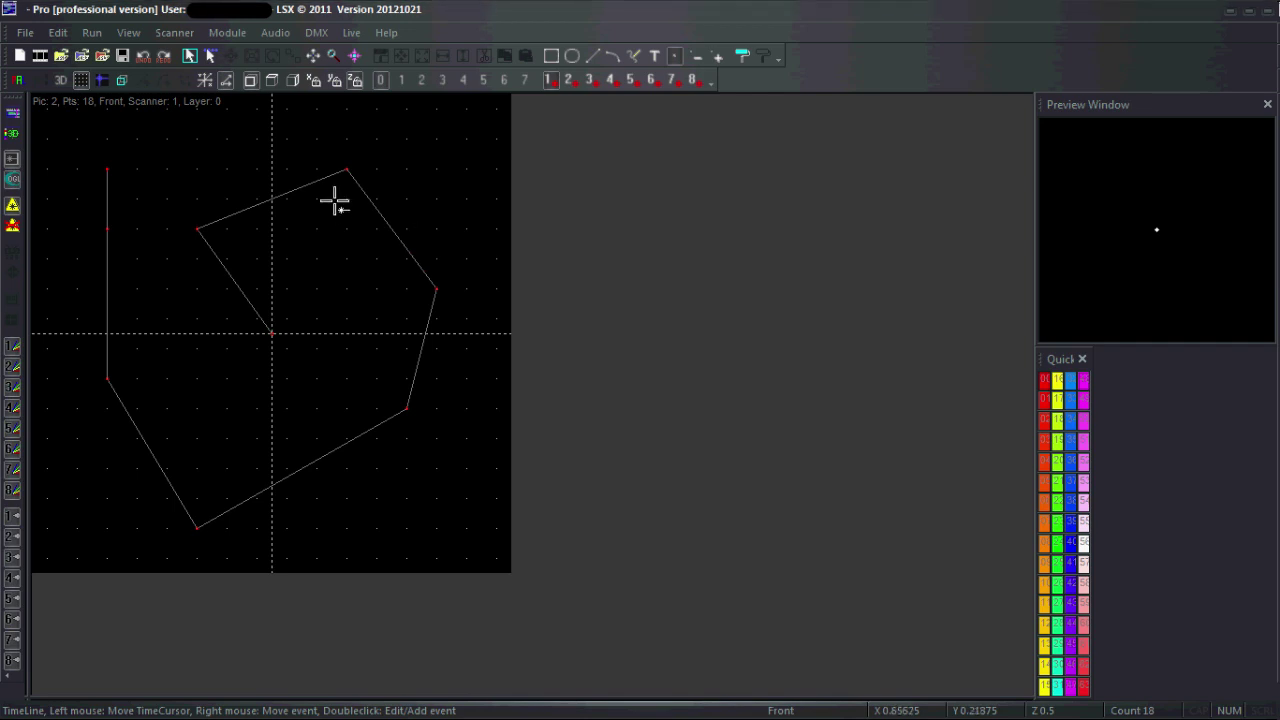
- Clear picture 2 and place one point at the canvas centre
left_click(20, 56)
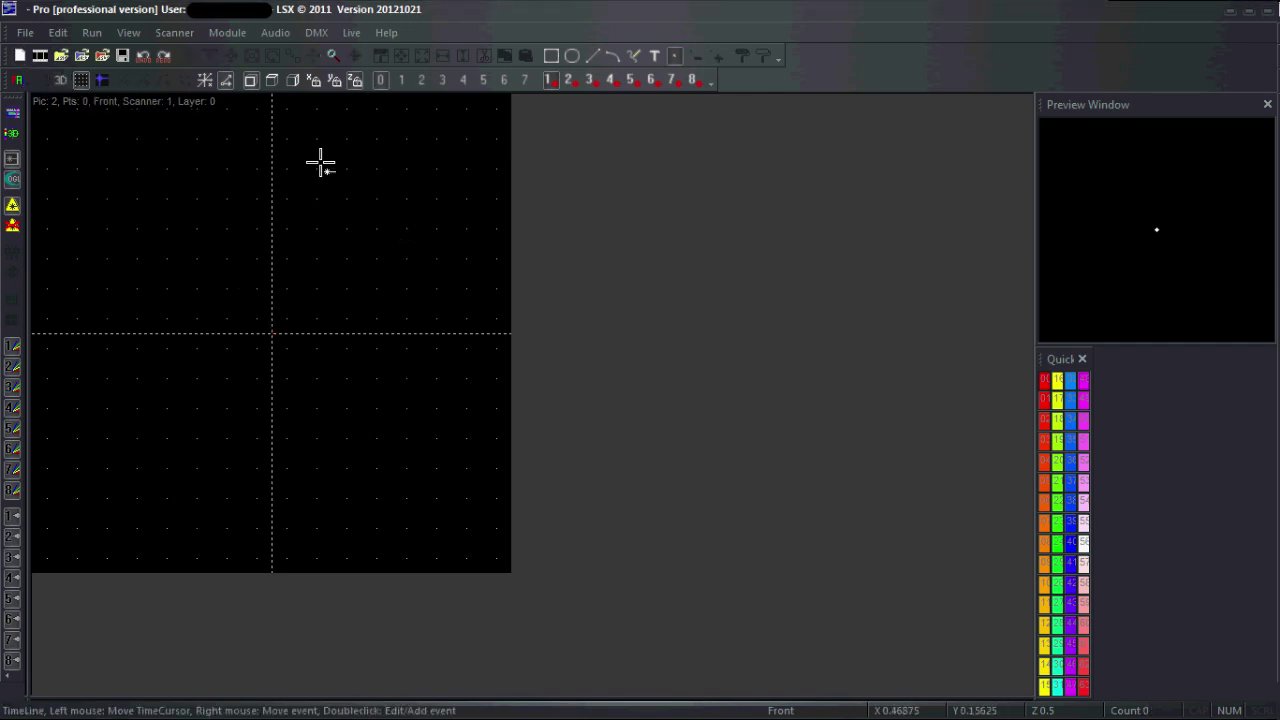
left_click(272, 334)
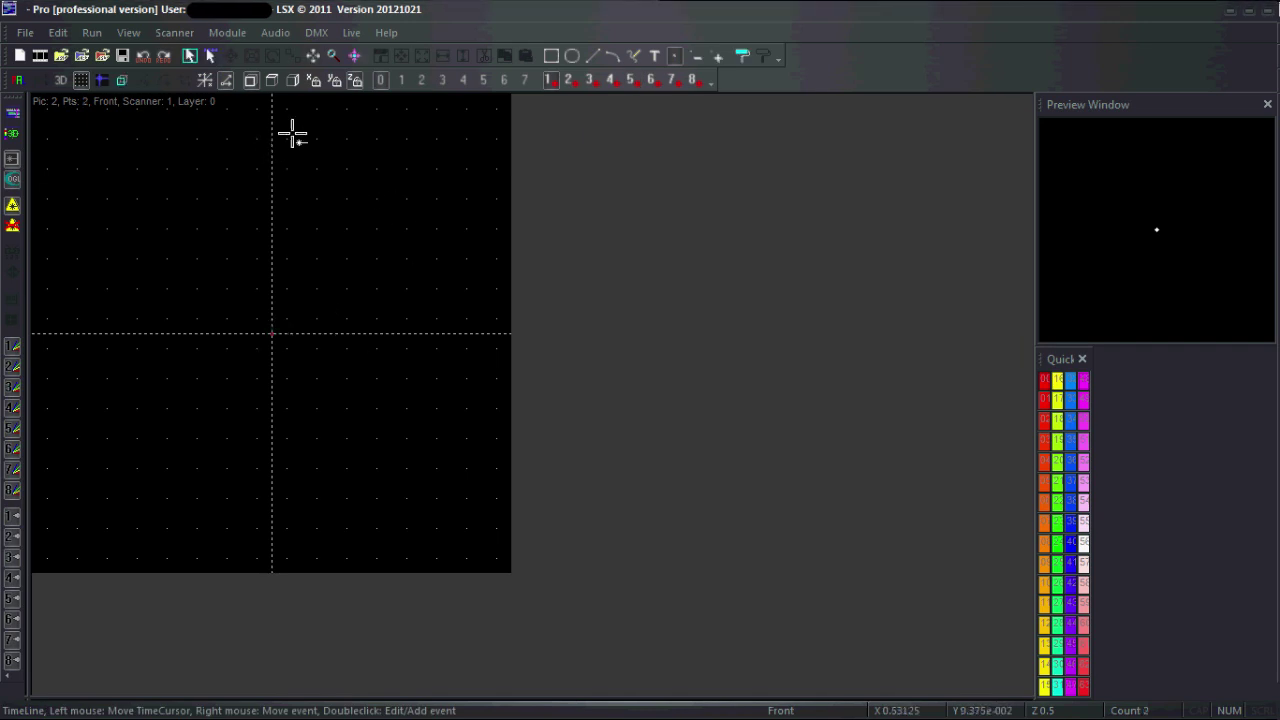
- Open the Active Point Editor and step through point numbers 1 and 2
left_click(352, 62)
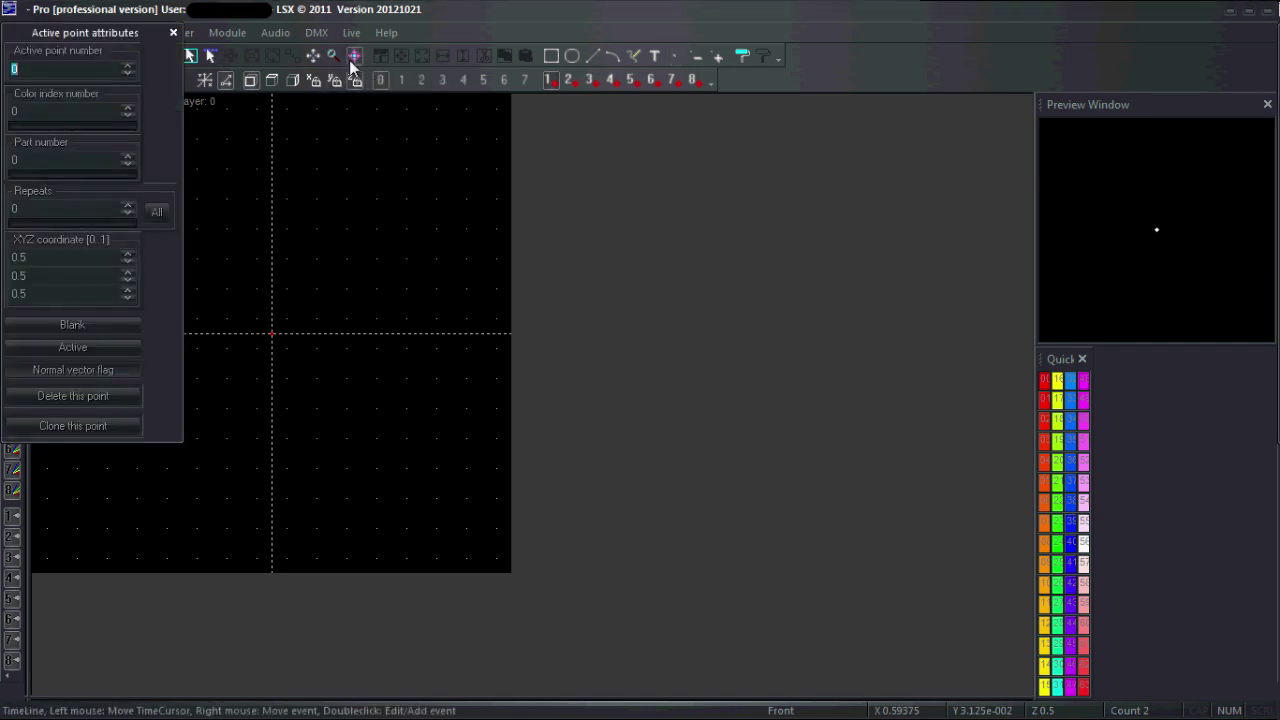
left_click_drag(73, 50, 498, 86)
left_click(550, 125)
left_click(550, 125)
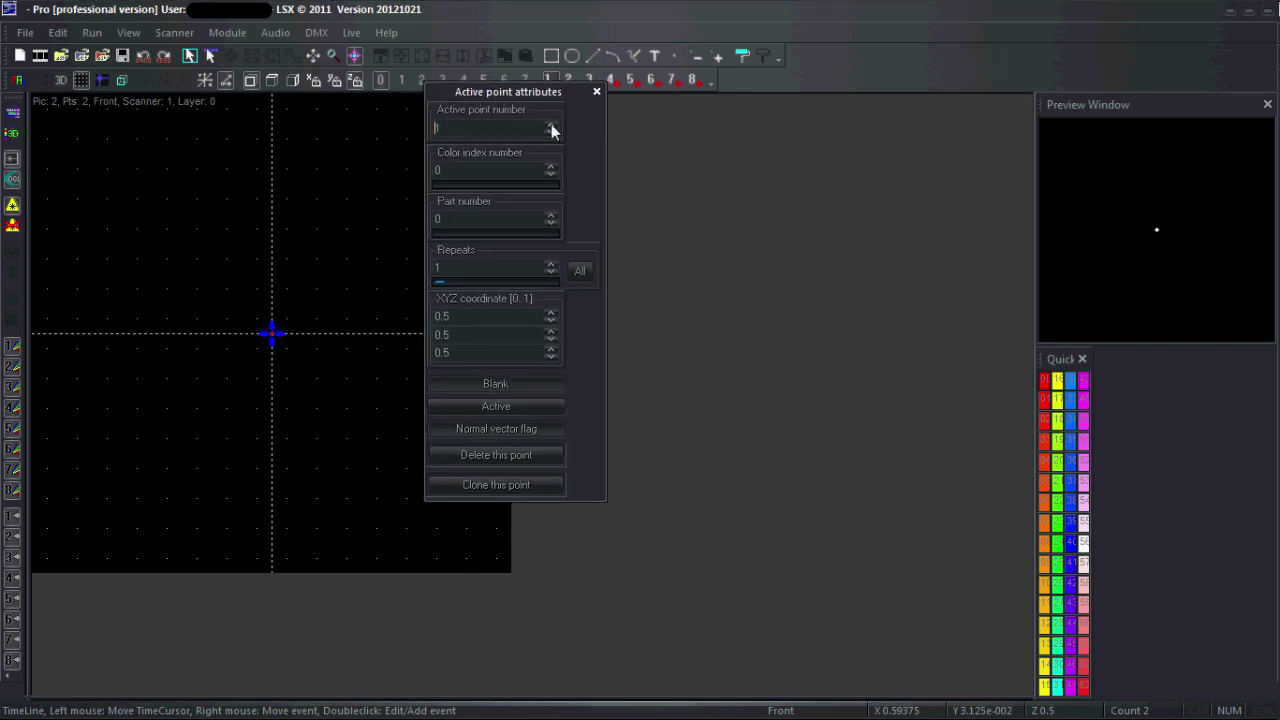
left_click(550, 130)
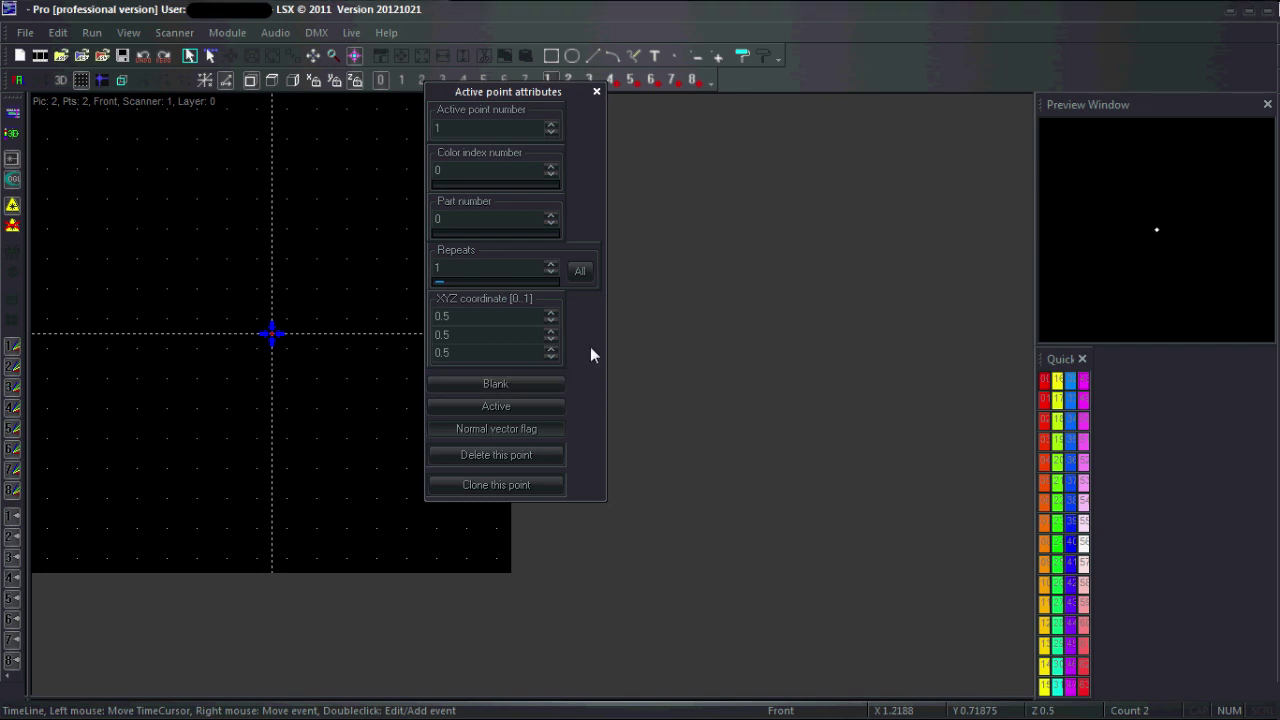
left_click(553, 124)
- Select the centre point and paste copies repeatedly until the picture holds 200 points
left_click(597, 92)
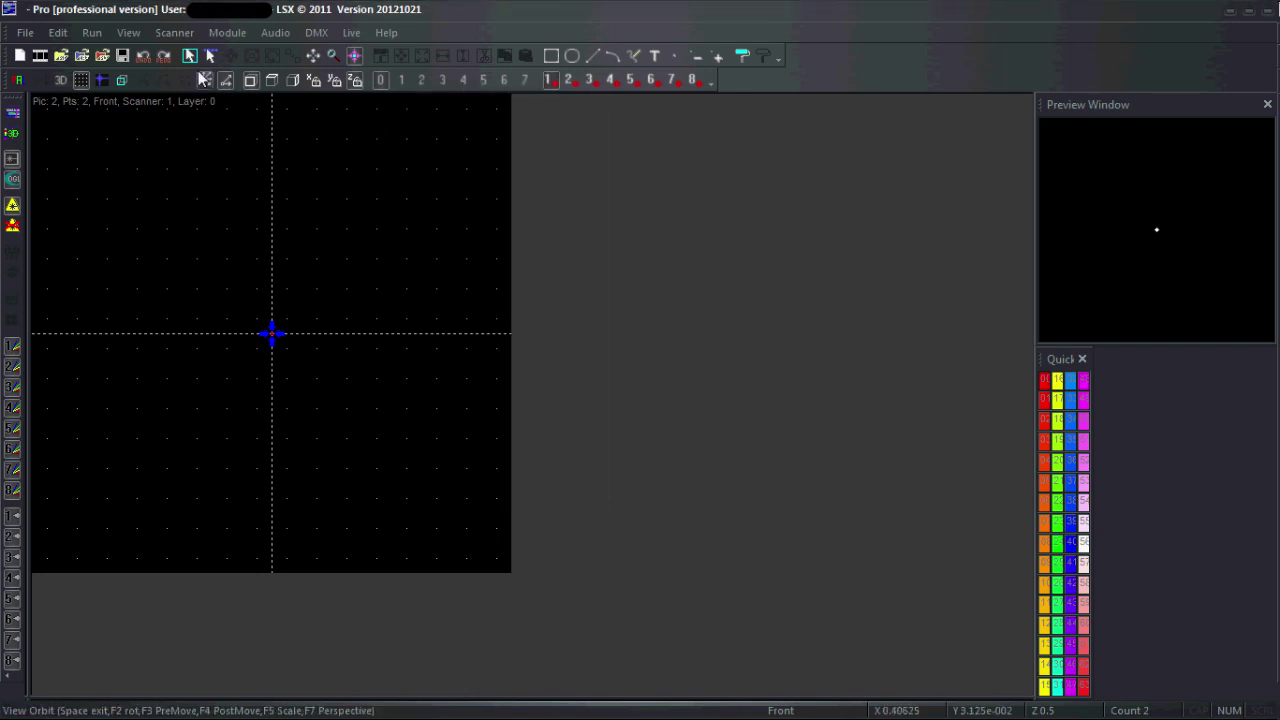
left_click_drag(217, 292, 326, 430)
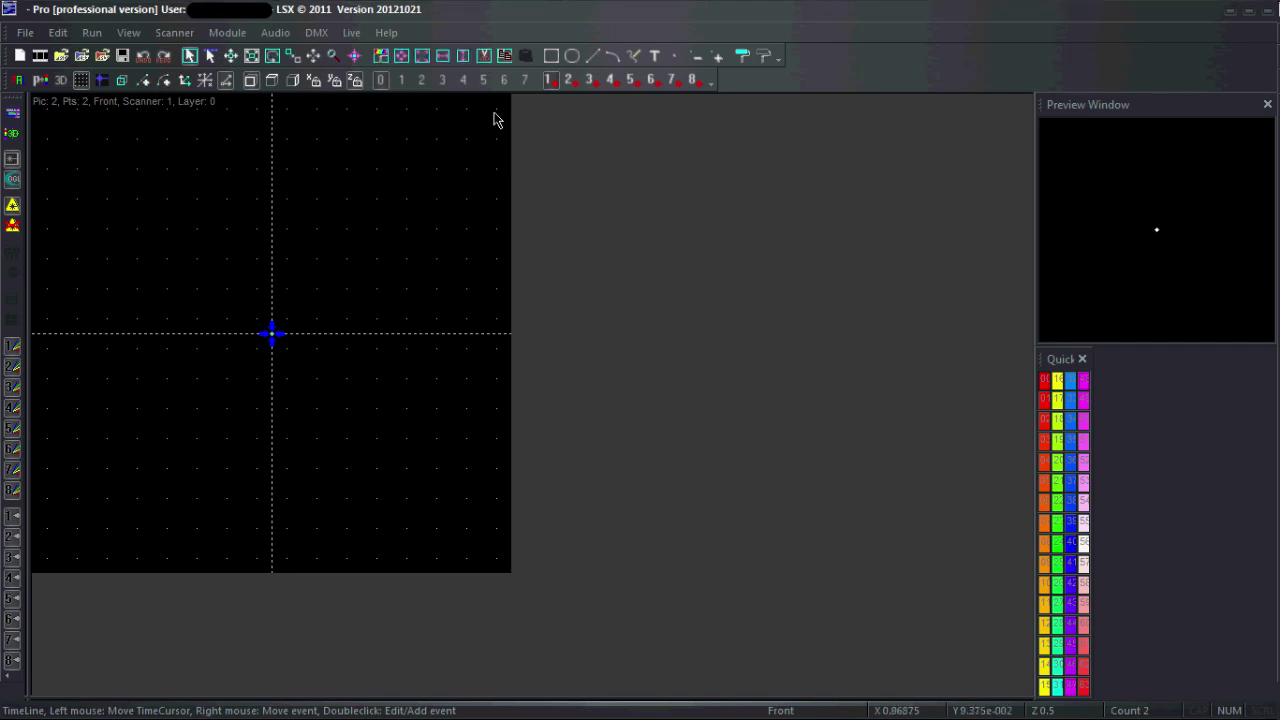
left_click(526, 56)
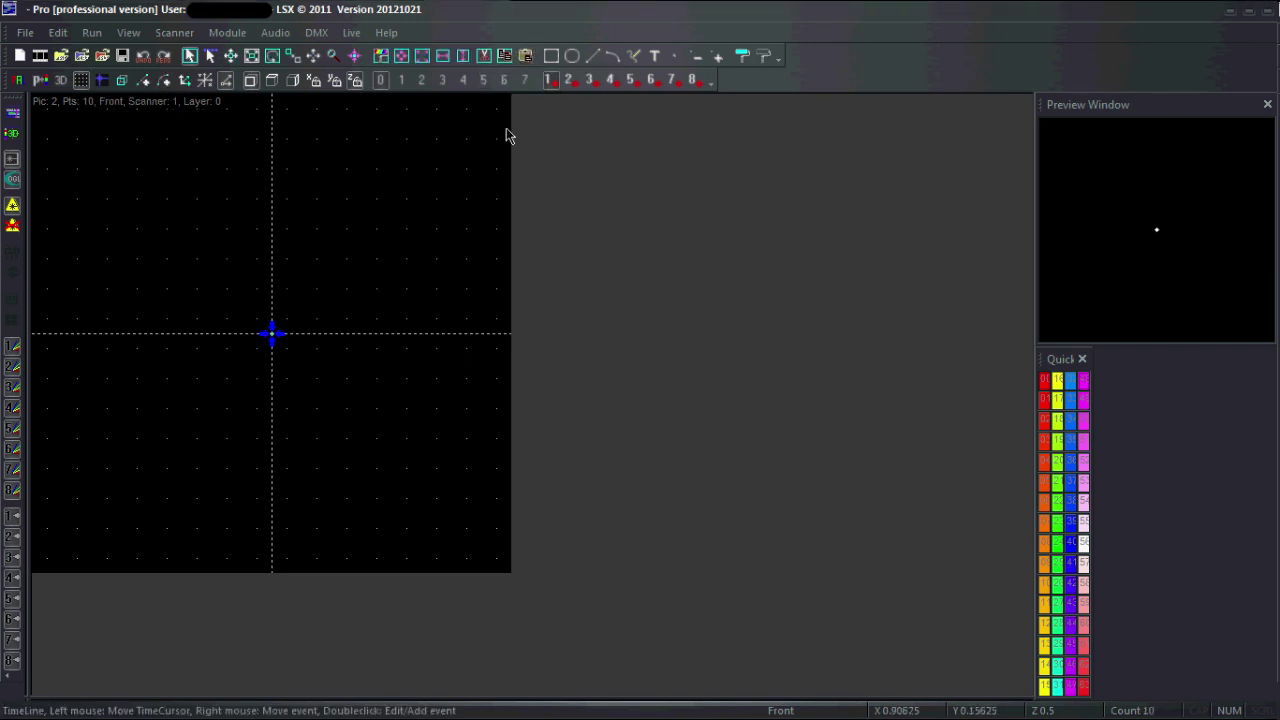
left_click(524, 57)
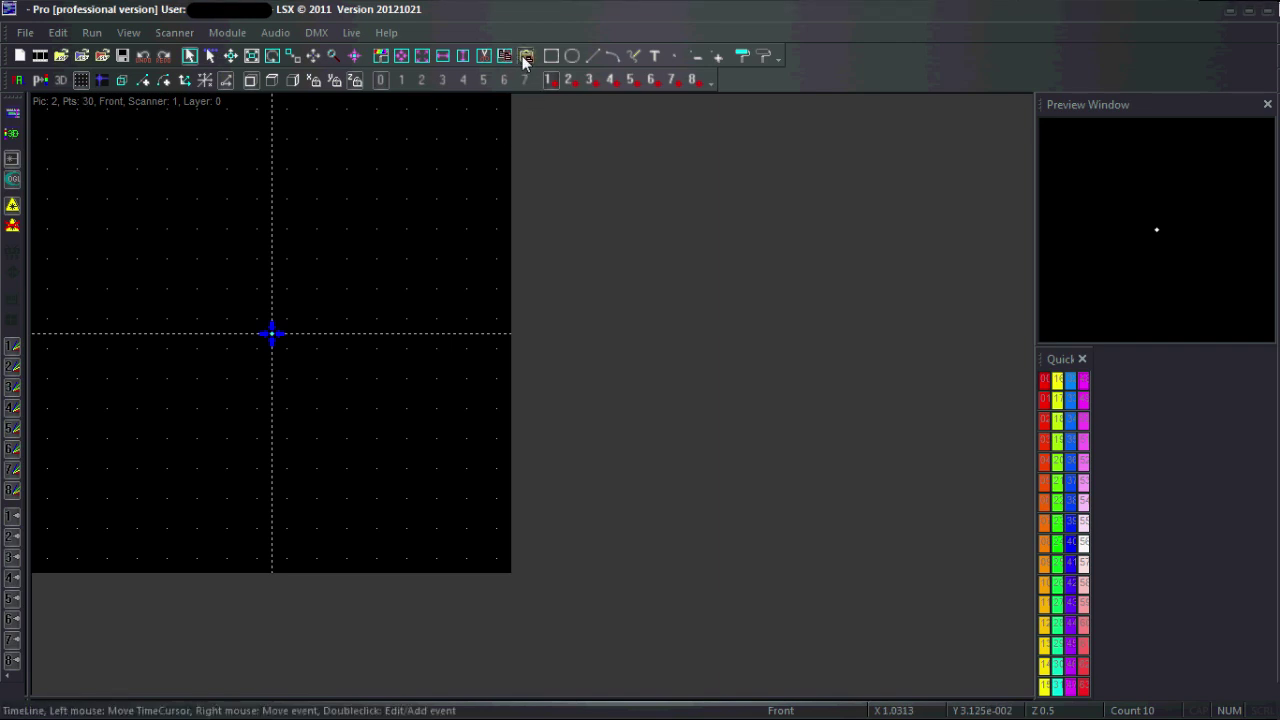
left_click(524, 57)
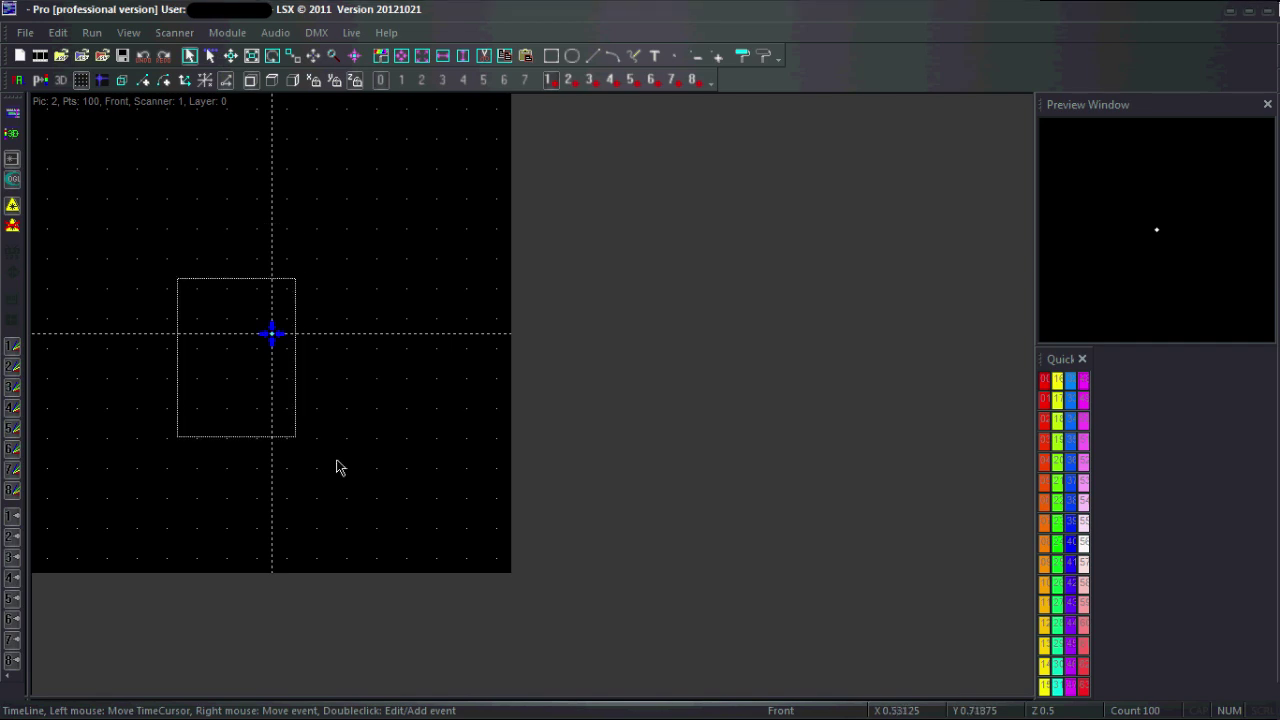
left_click(520, 57)
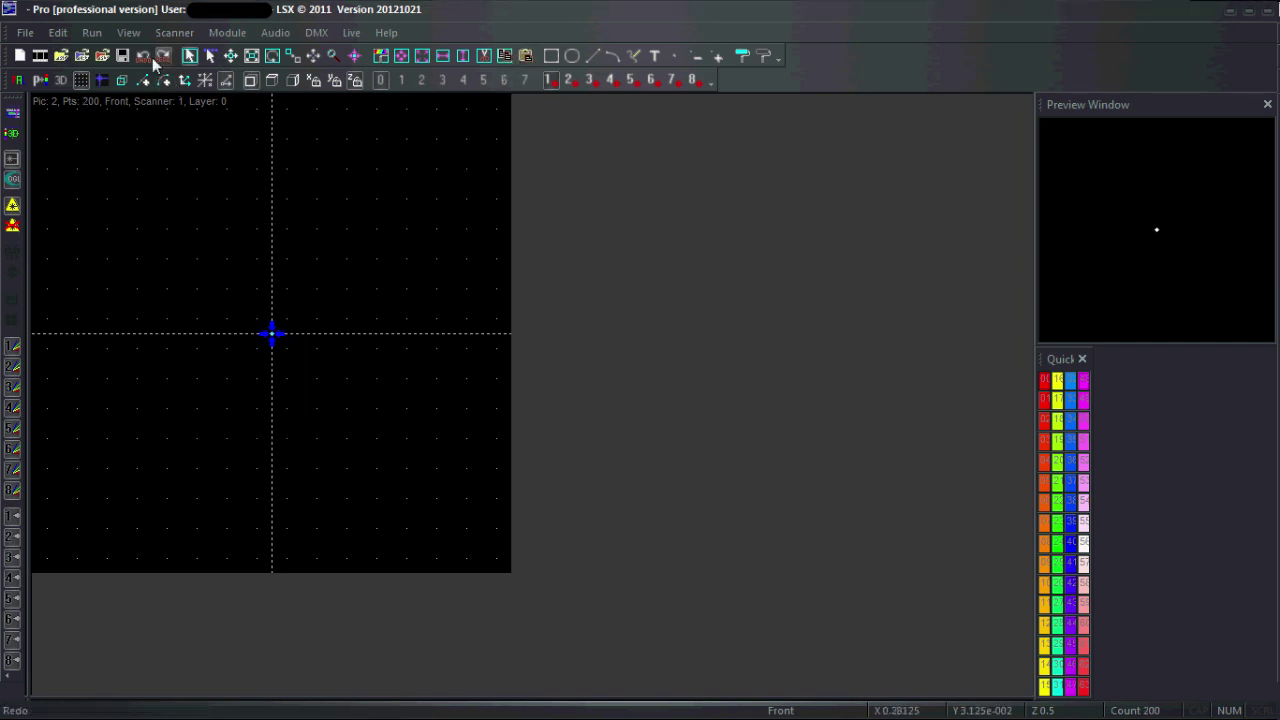
left_click(128, 32)
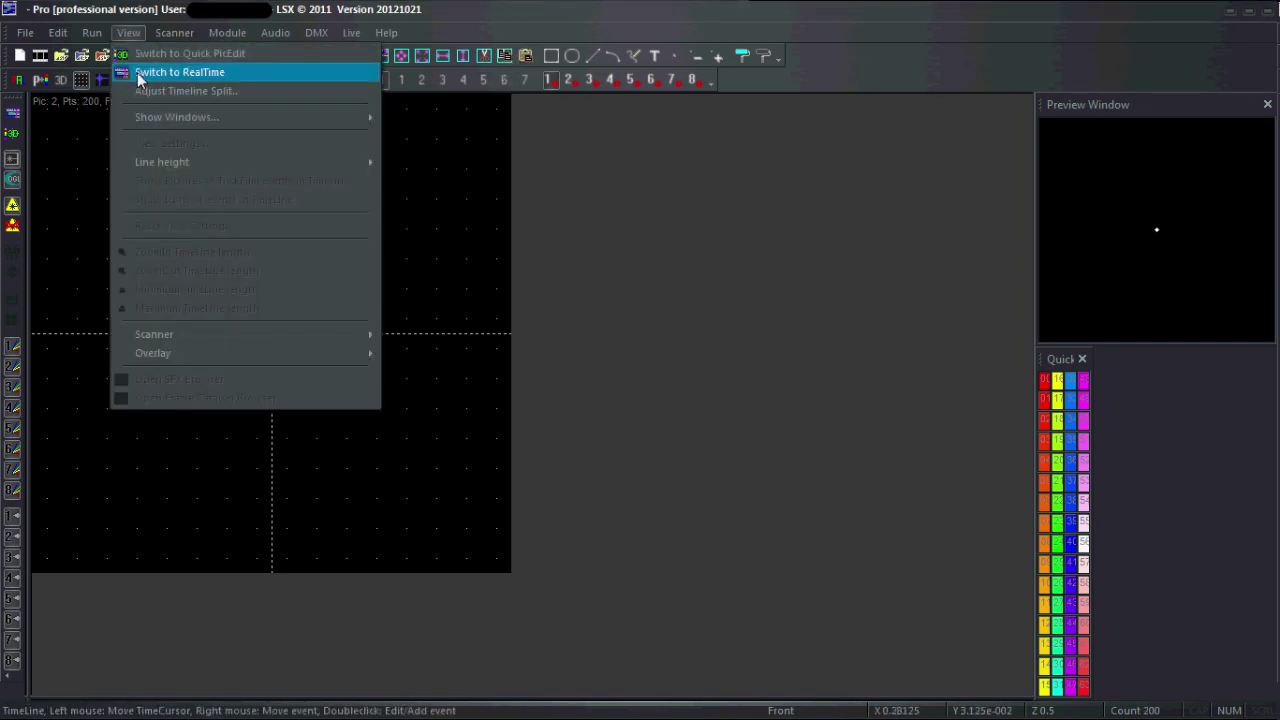
- In the RealTime timeline, add a full-length Animation event on Line 000 using picture 2
left_click(139, 75)
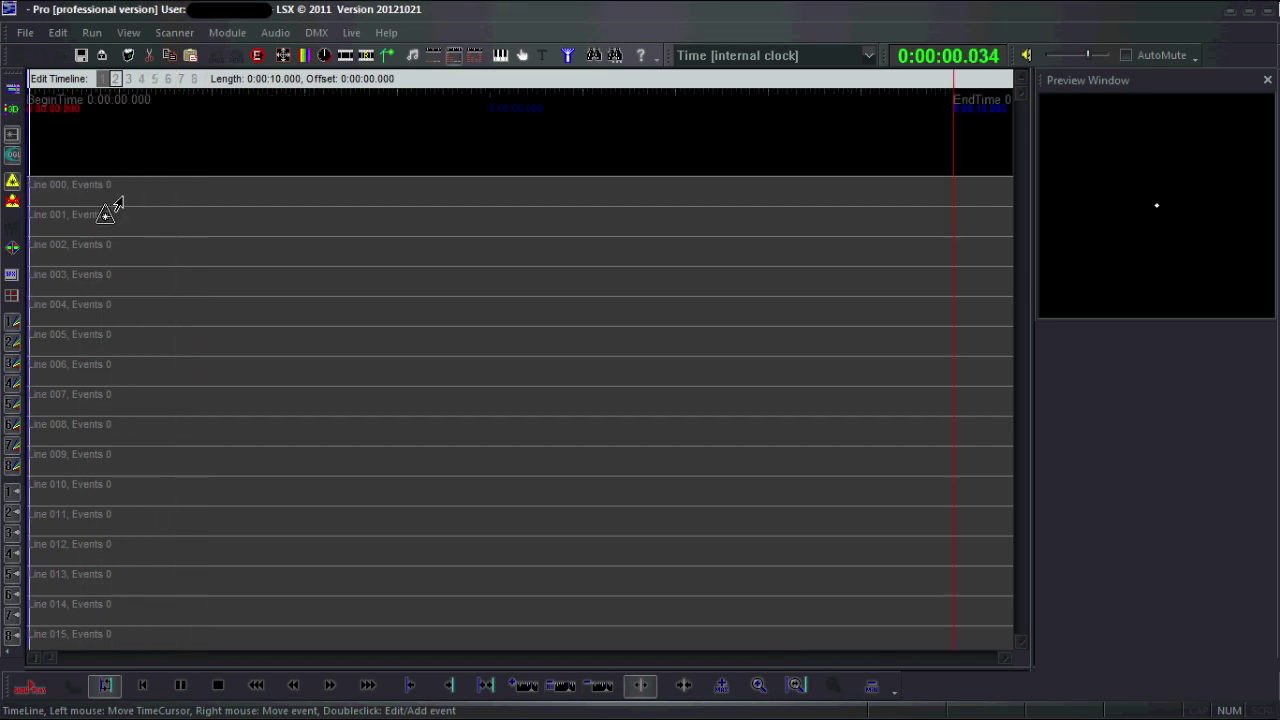
double_click(157, 189)
key("Escape")
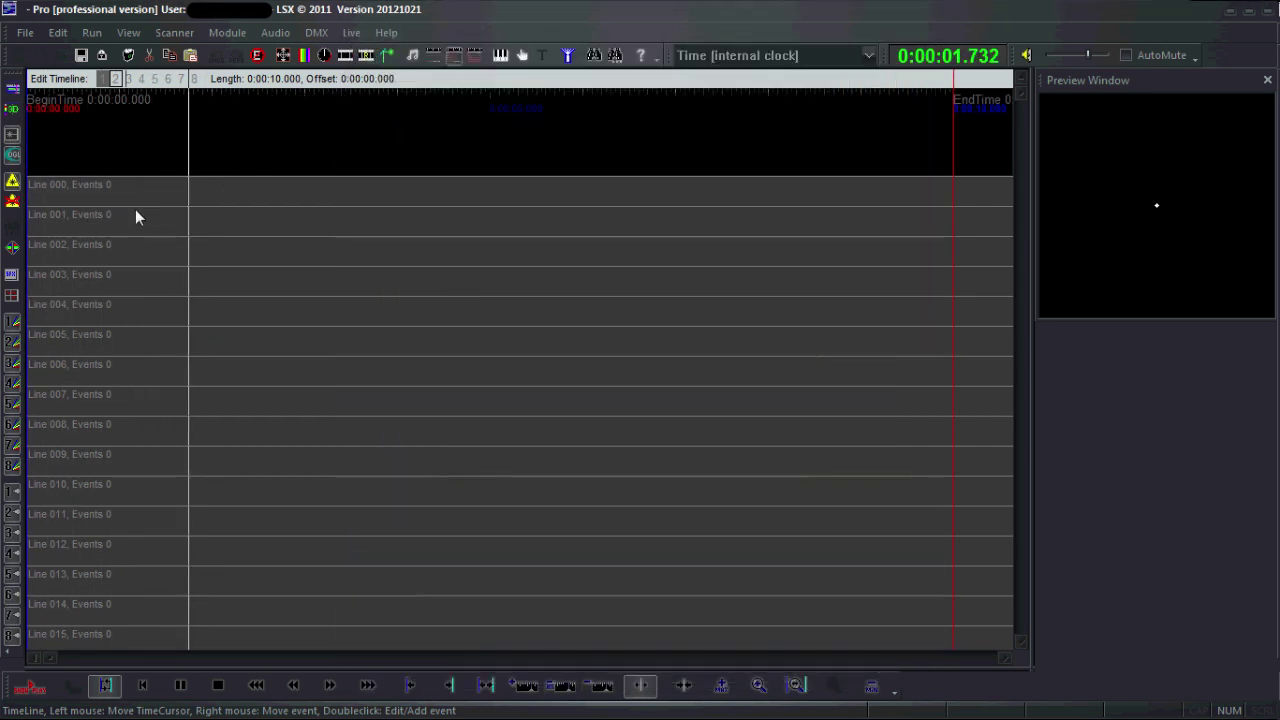
double_click(140, 201)
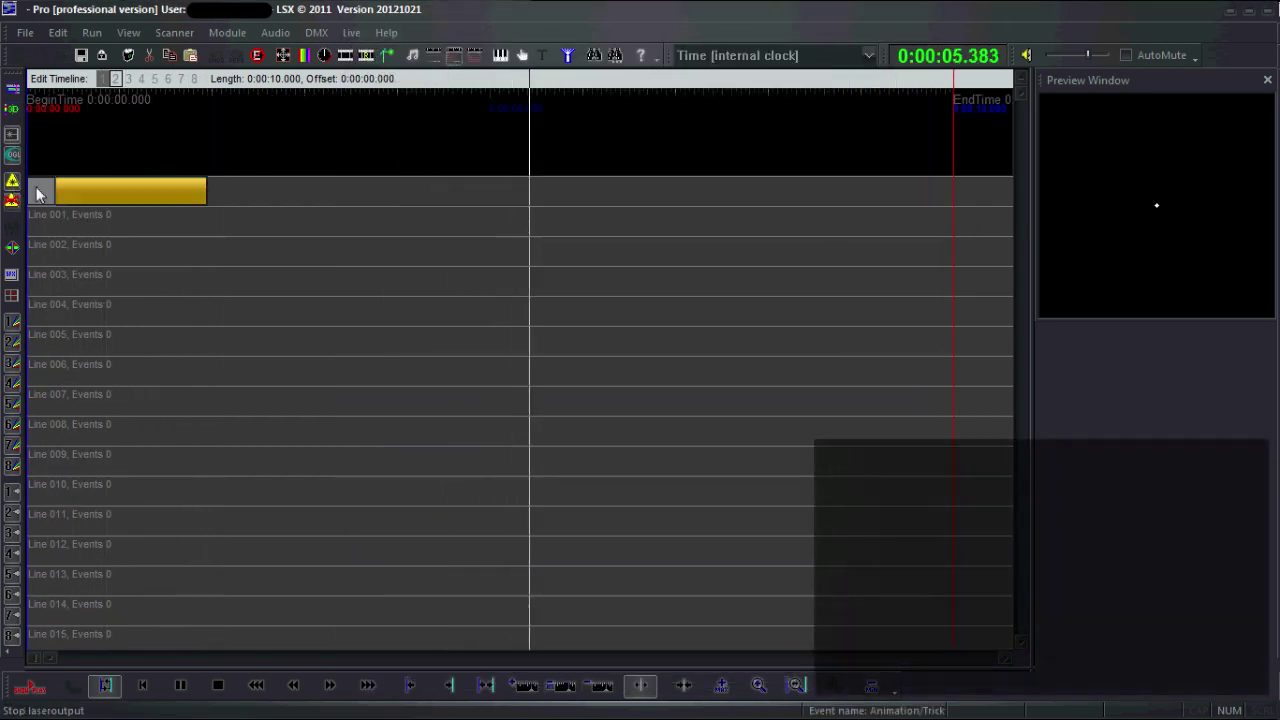
left_click_drag(208, 192, 955, 208)
double_click(544, 190)
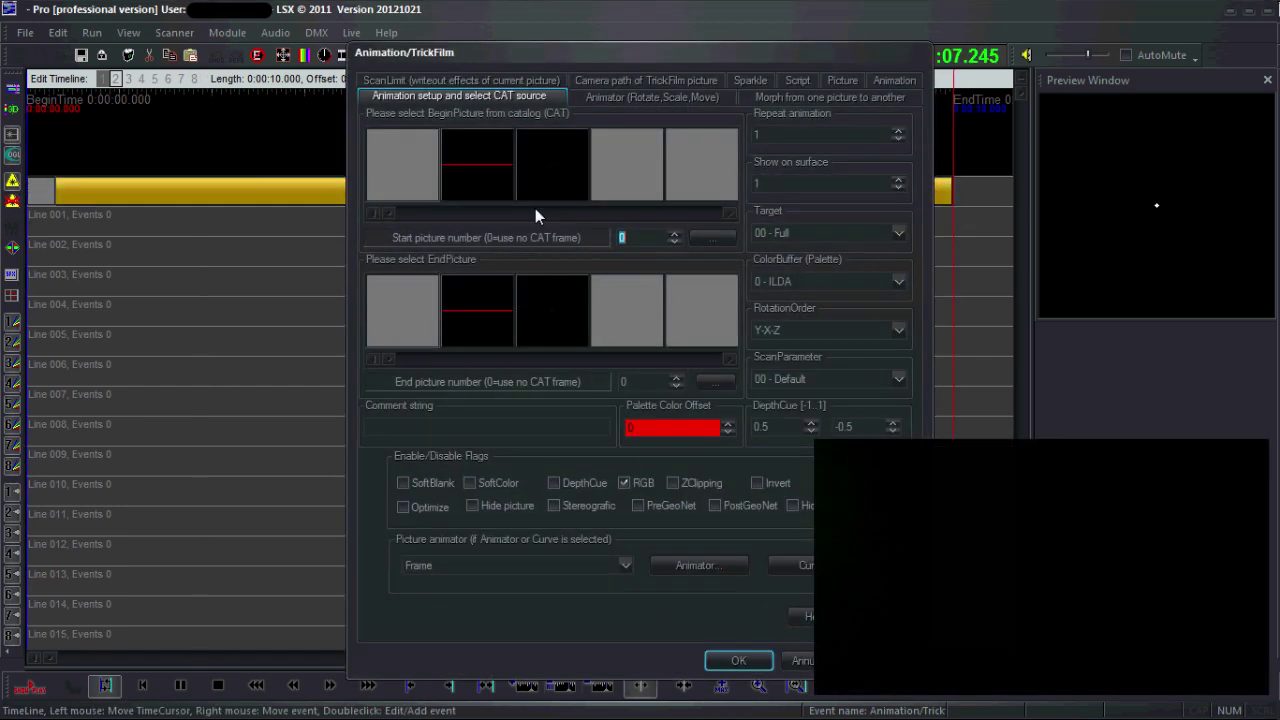
left_click(544, 190)
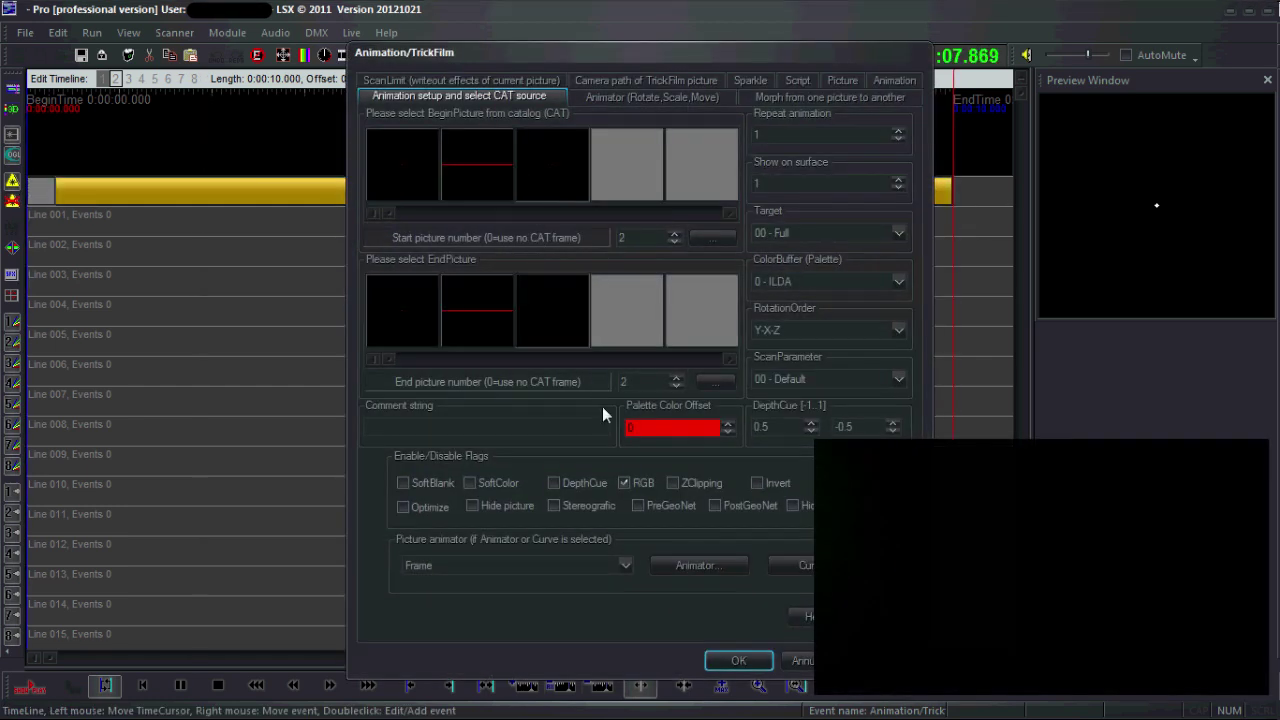
left_click(737, 661)
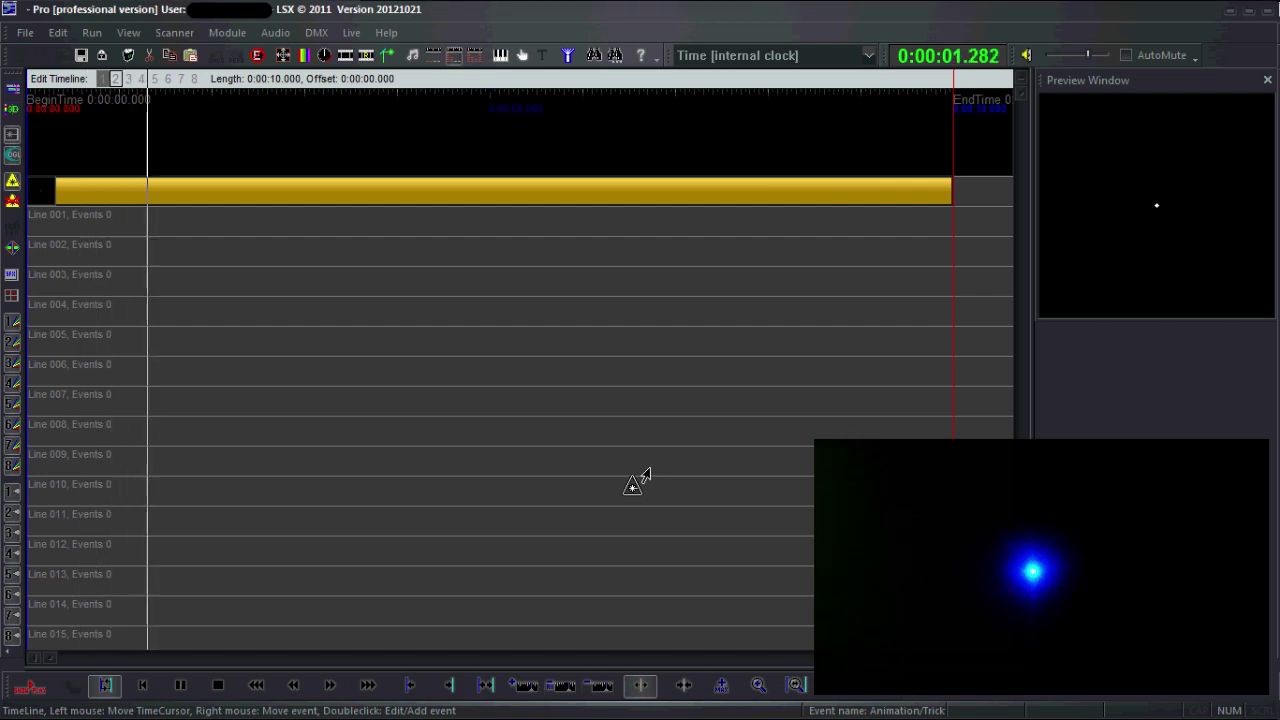
- Add PreMoveX on Line 001 and PreMoveY on Line 002, each spanning start to end time
left_click(647, 472)
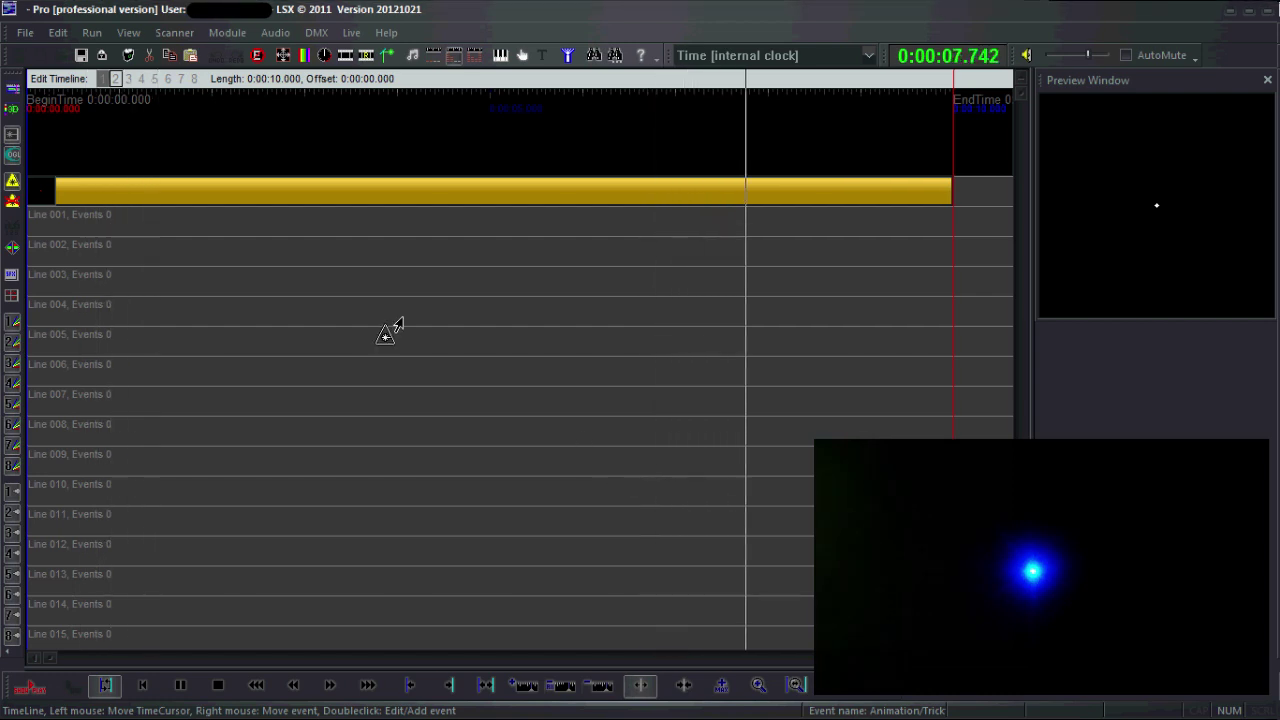
double_click(83, 232)
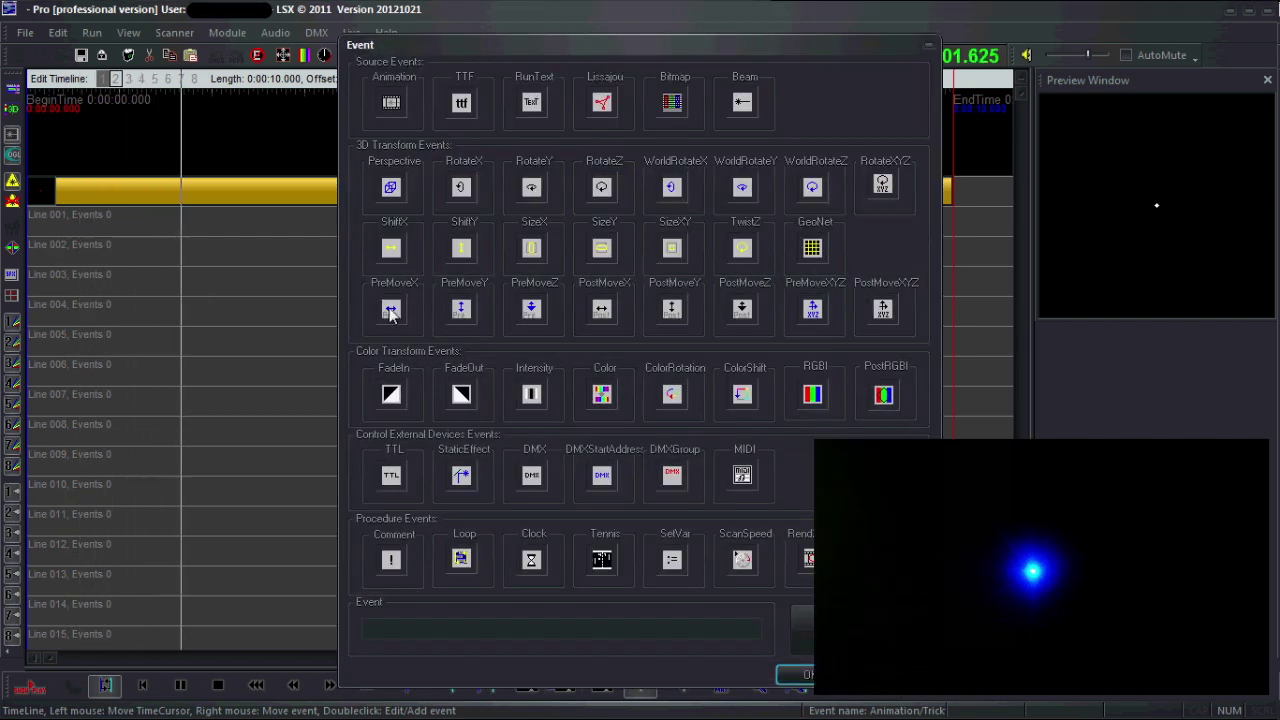
left_click(390, 311)
double_click(145, 252)
left_click(463, 310)
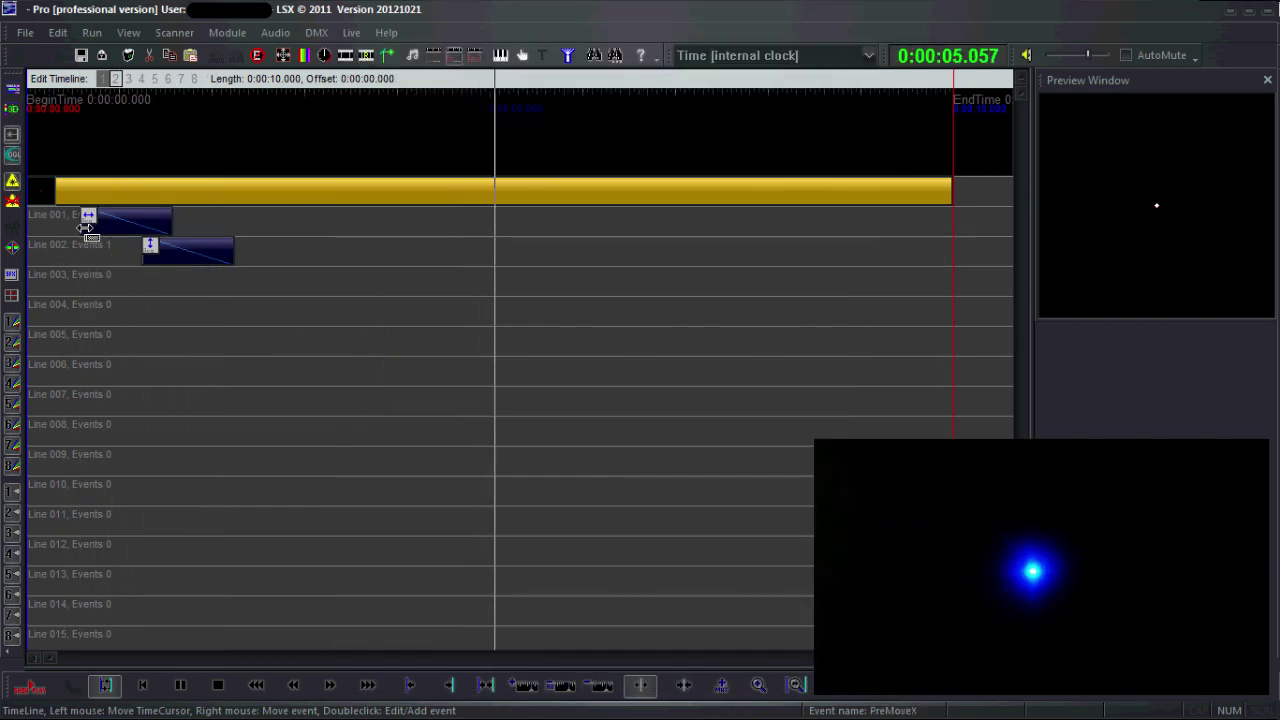
left_click_drag(88, 229, 28, 229)
left_click_drag(171, 222, 952, 222)
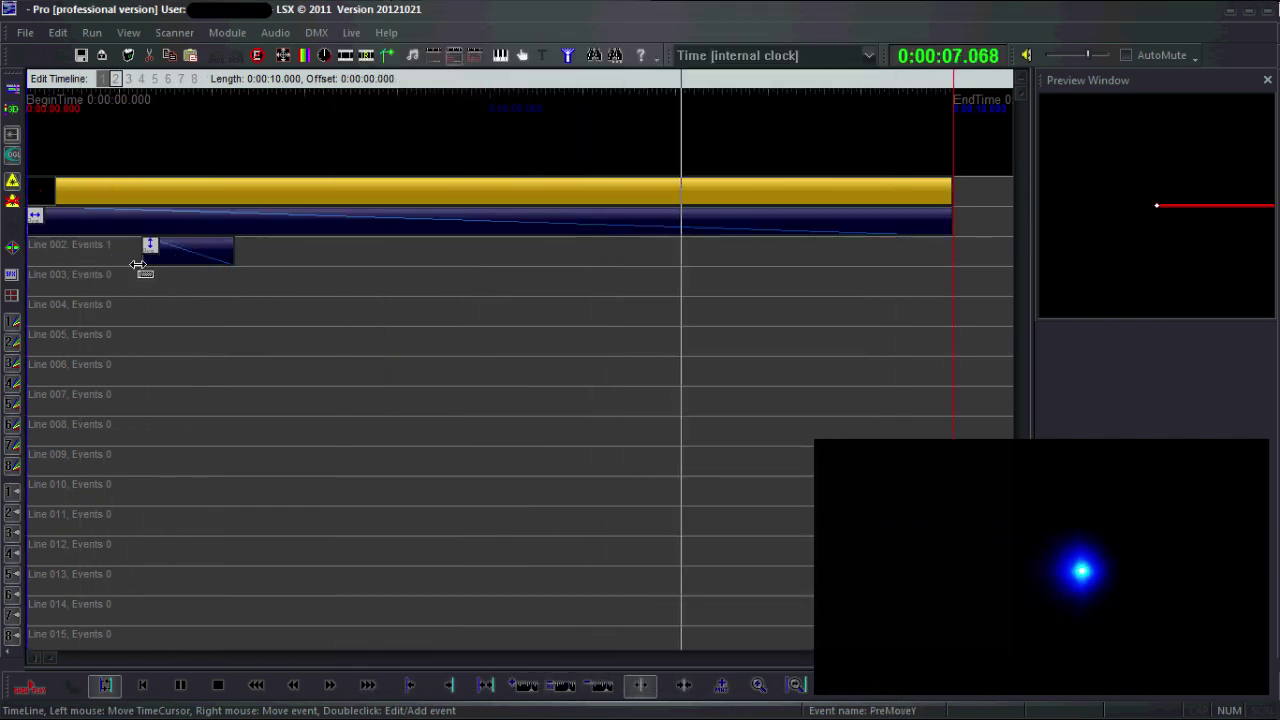
left_click_drag(138, 262, 28, 262)
left_click_drag(233, 257, 993, 325)
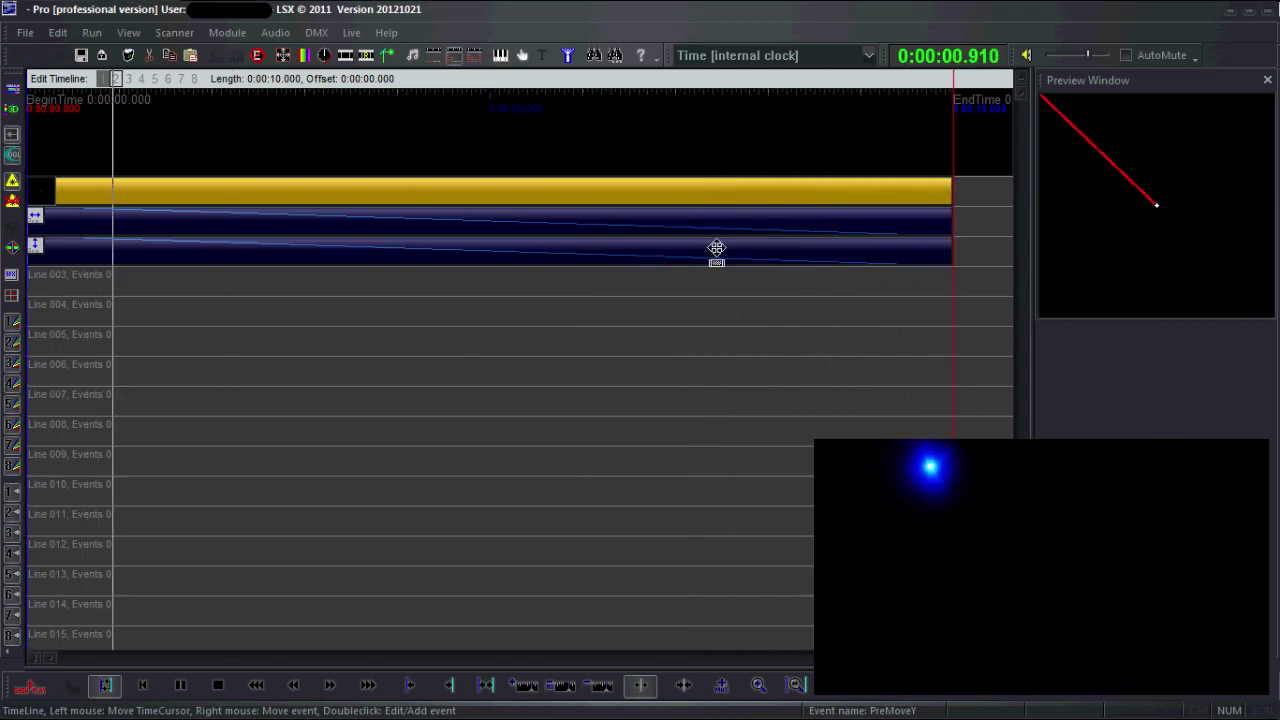
- Set PreMoveX's animation type to Expression and enter sin(idx)+cos(idx)
double_click(729, 220)
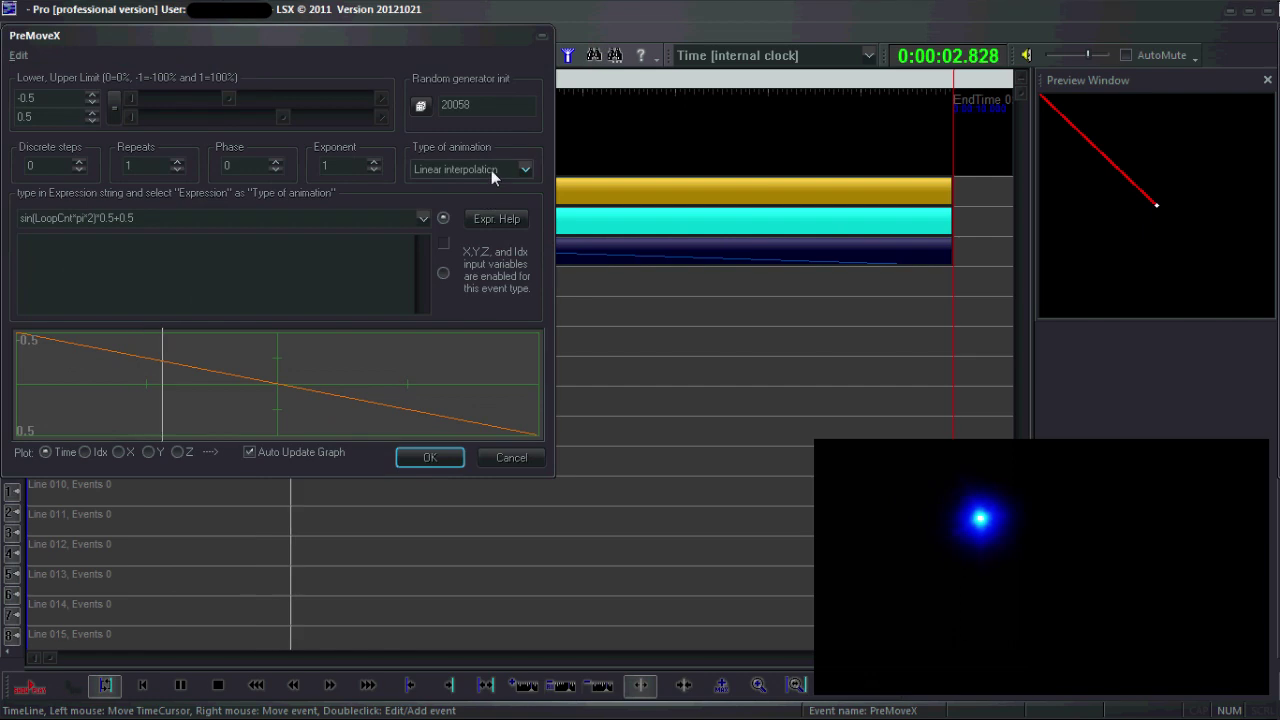
left_click(491, 169)
left_click(486, 249)
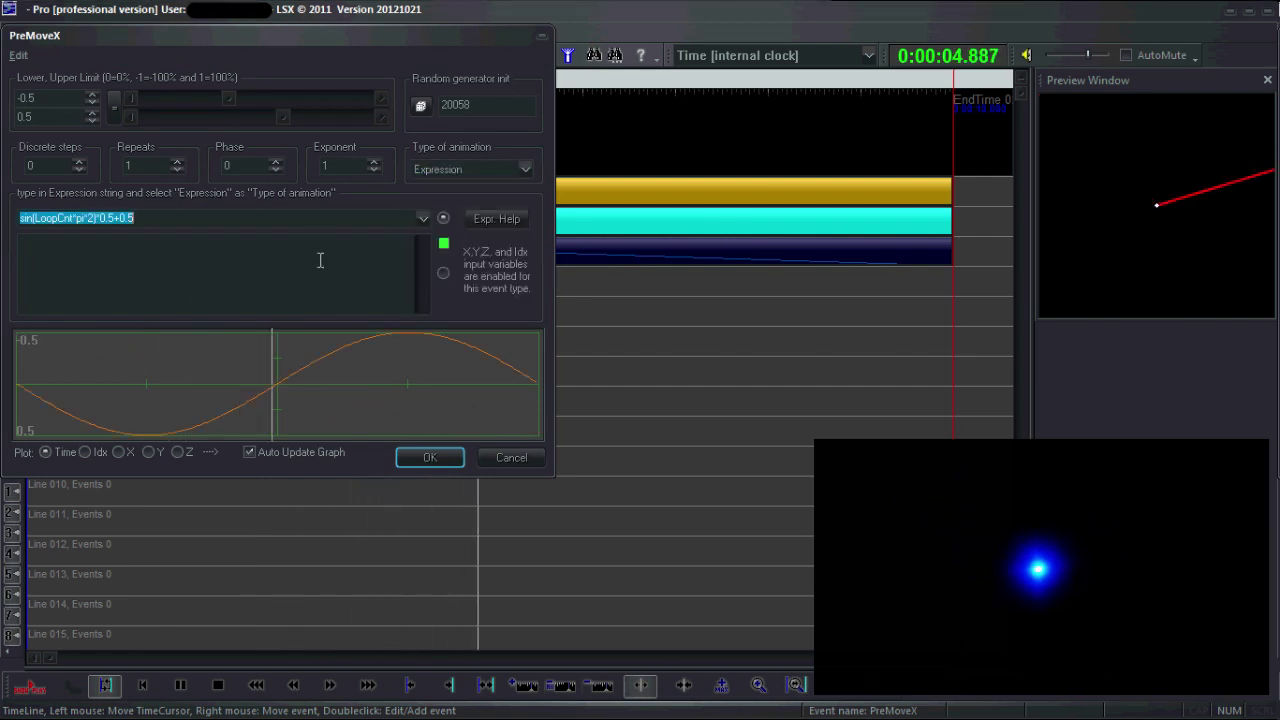
type("sin")
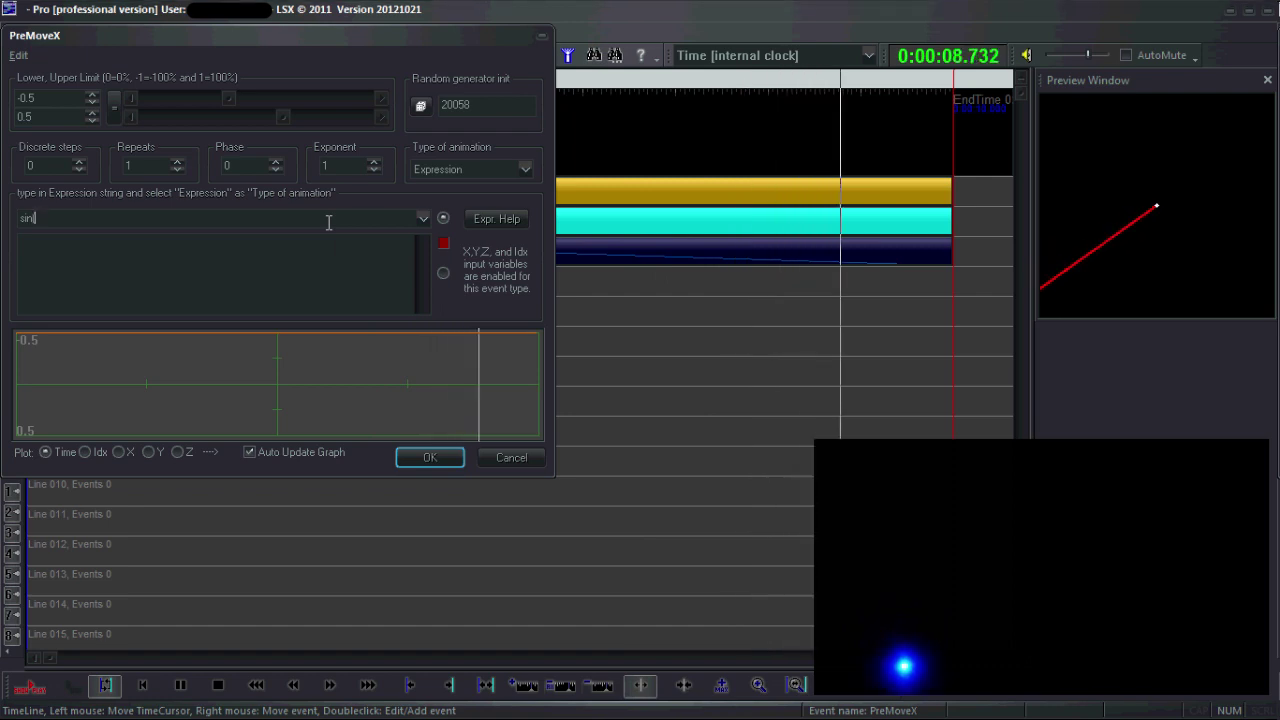
type("(t+cos(")
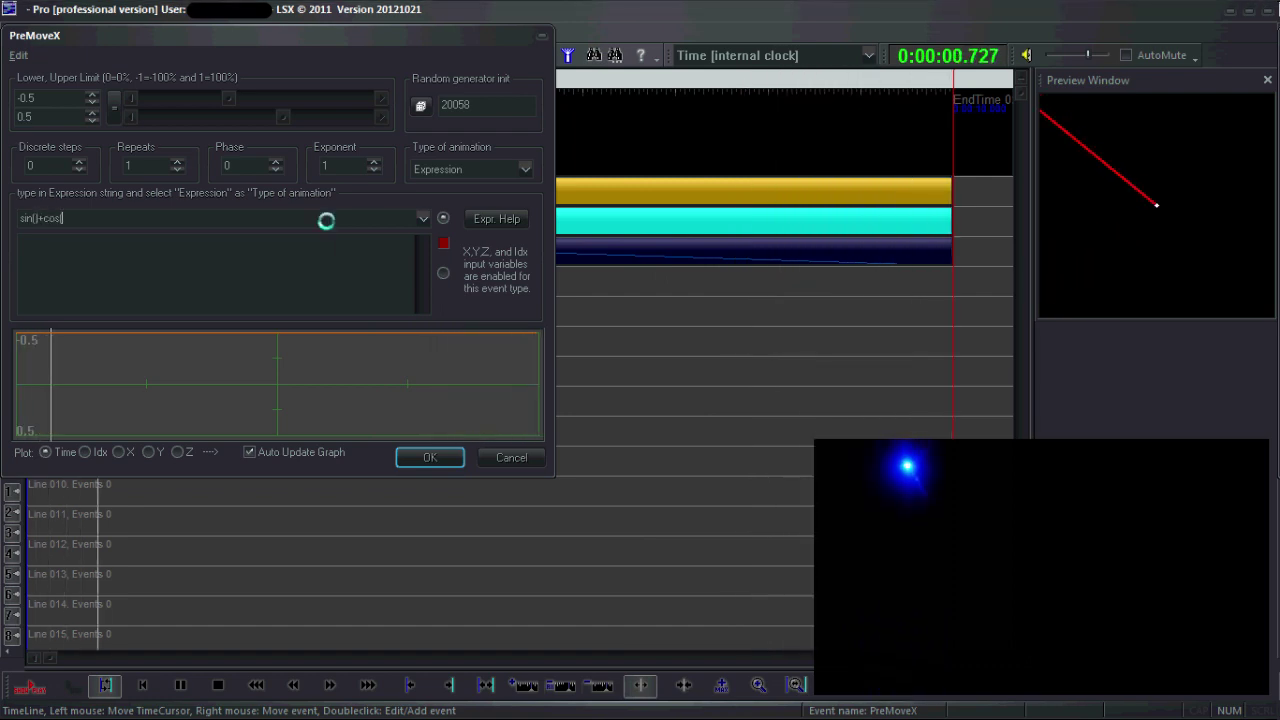
type(")")
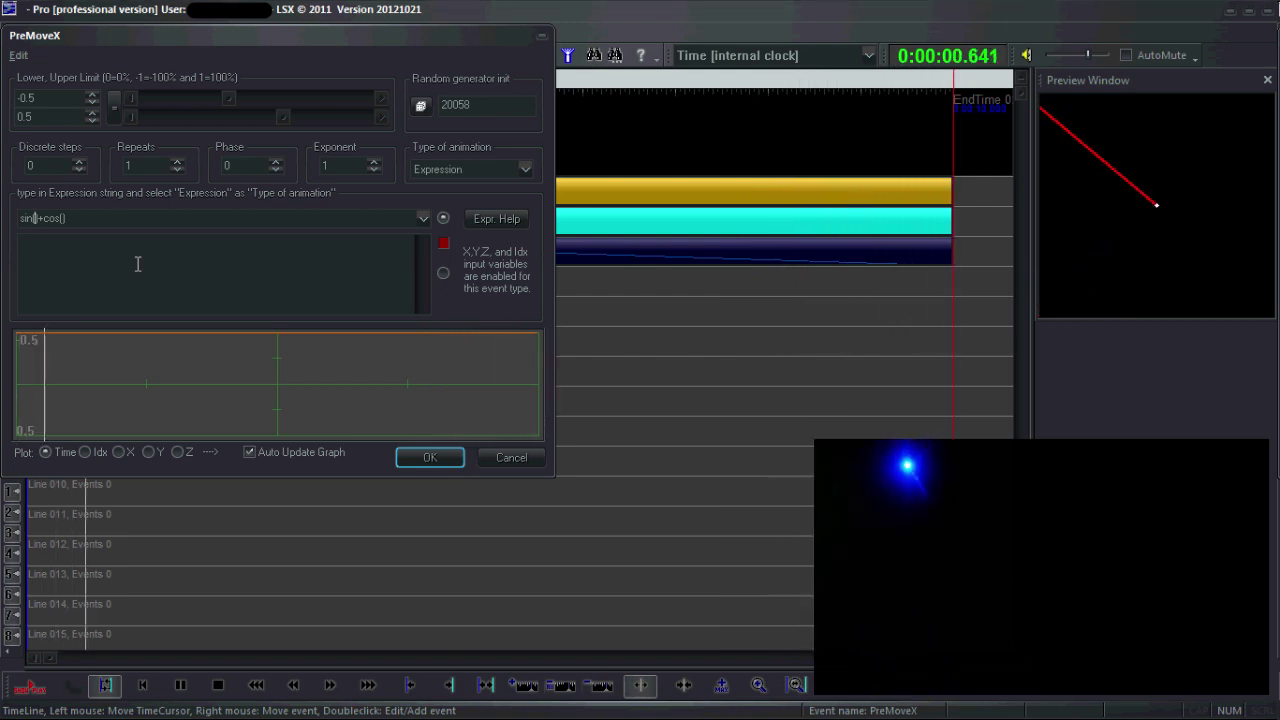
type("idx)+cos(")
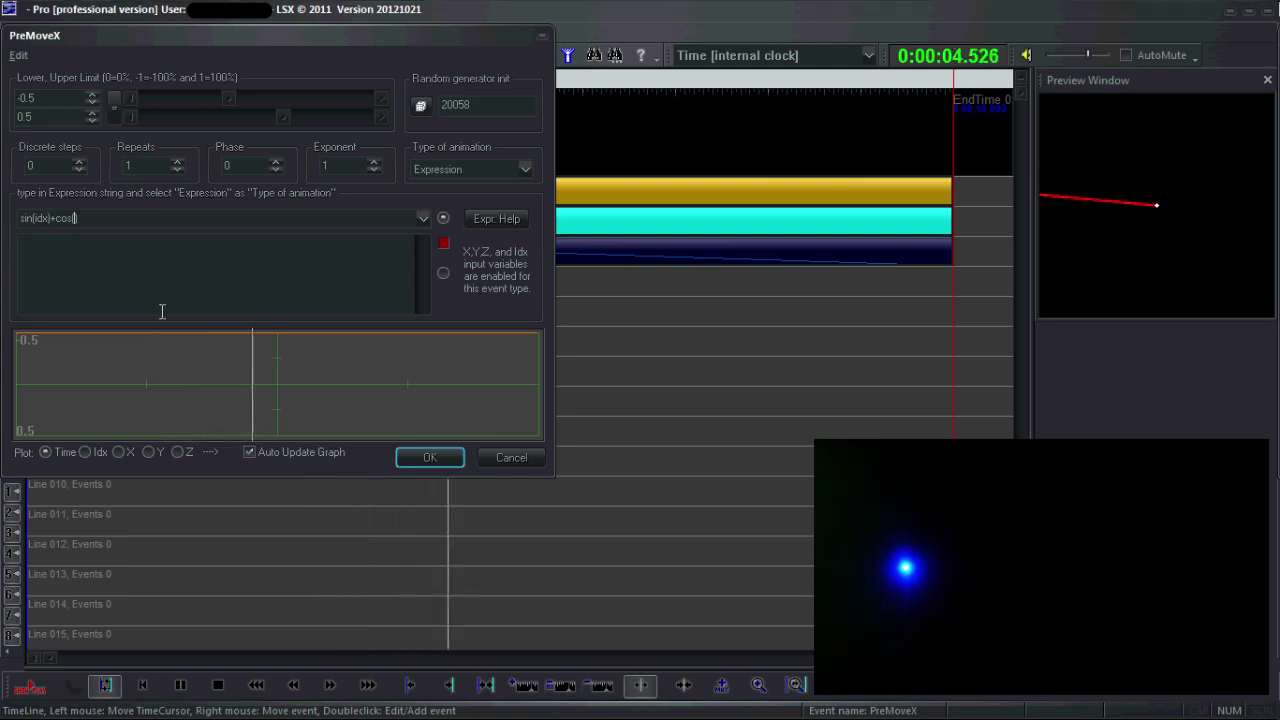
type("idx")
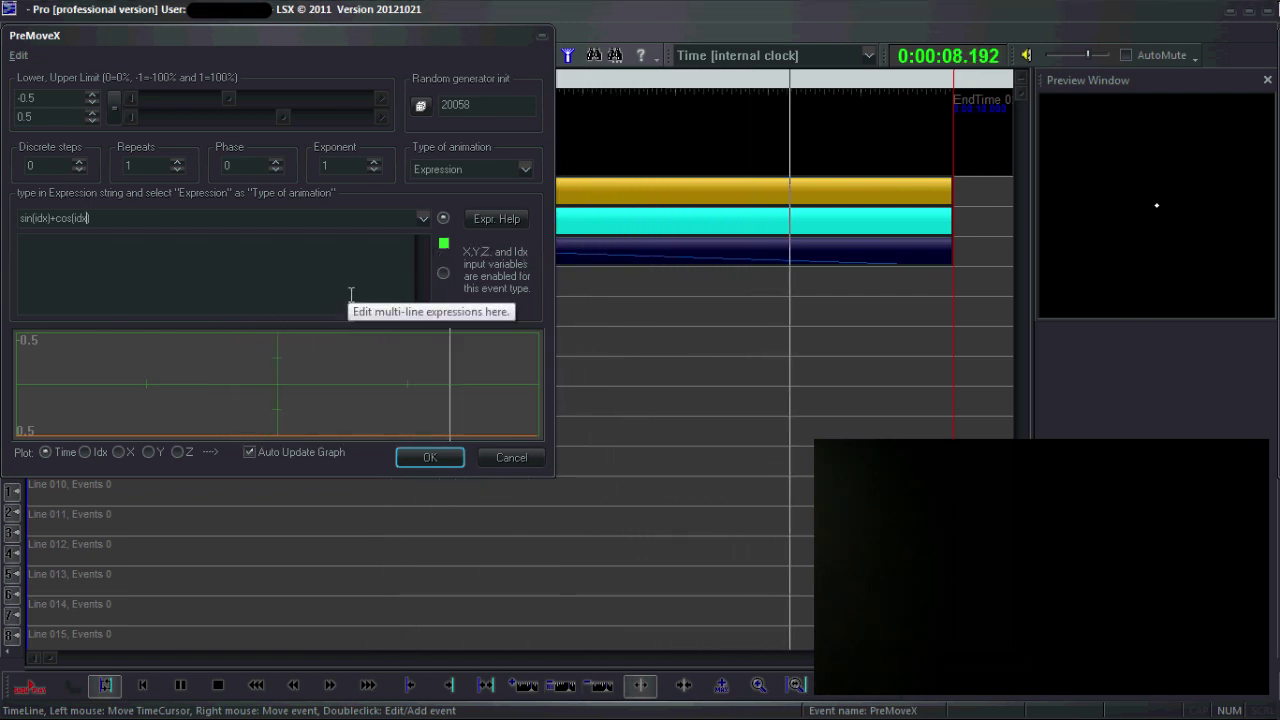
- Confirm the PreMoveX expression and return to the picture editor
left_click(430, 457)
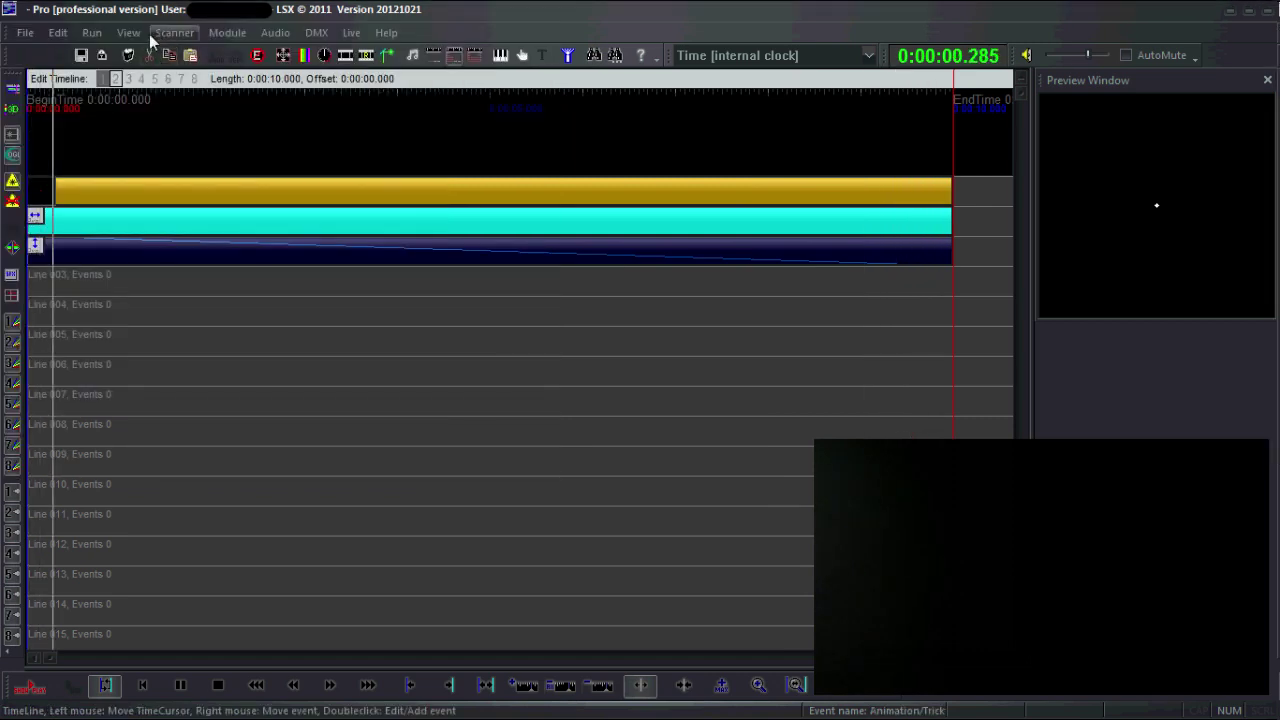
left_click(140, 33)
left_click(142, 54)
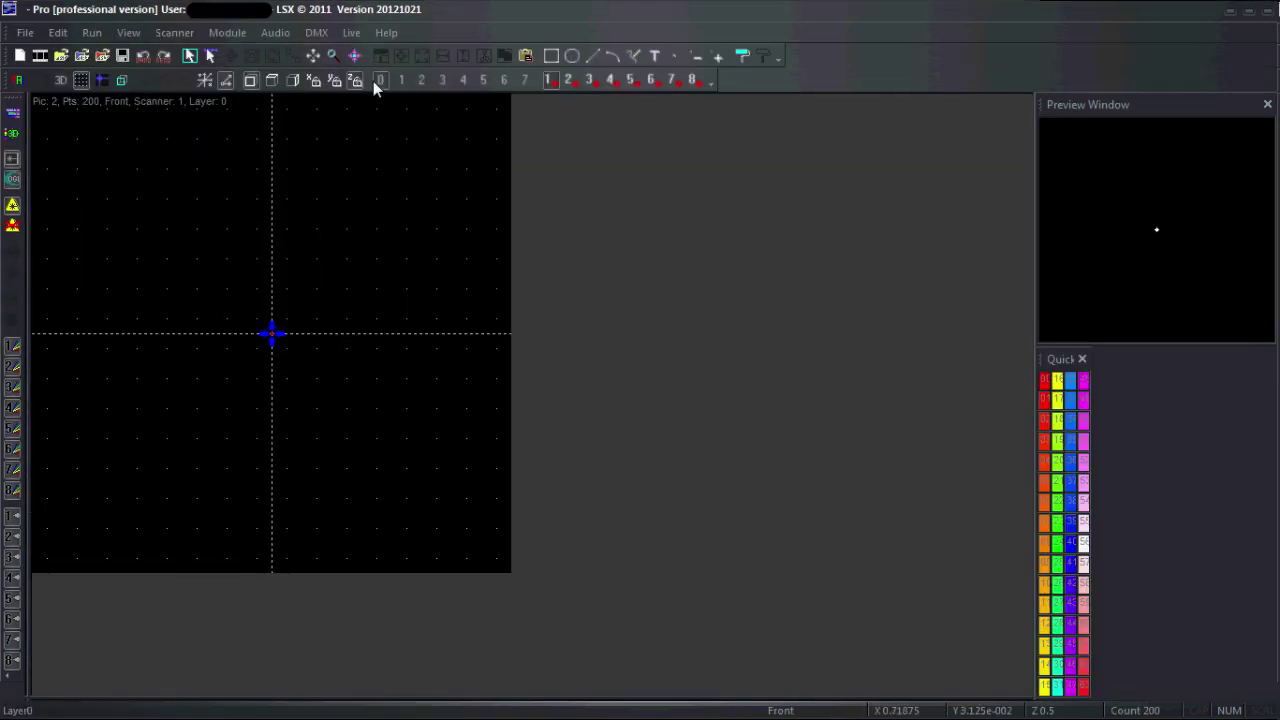
- Inspect picture 2's active point attributes, entering 1, then close the panel
left_click(354, 58)
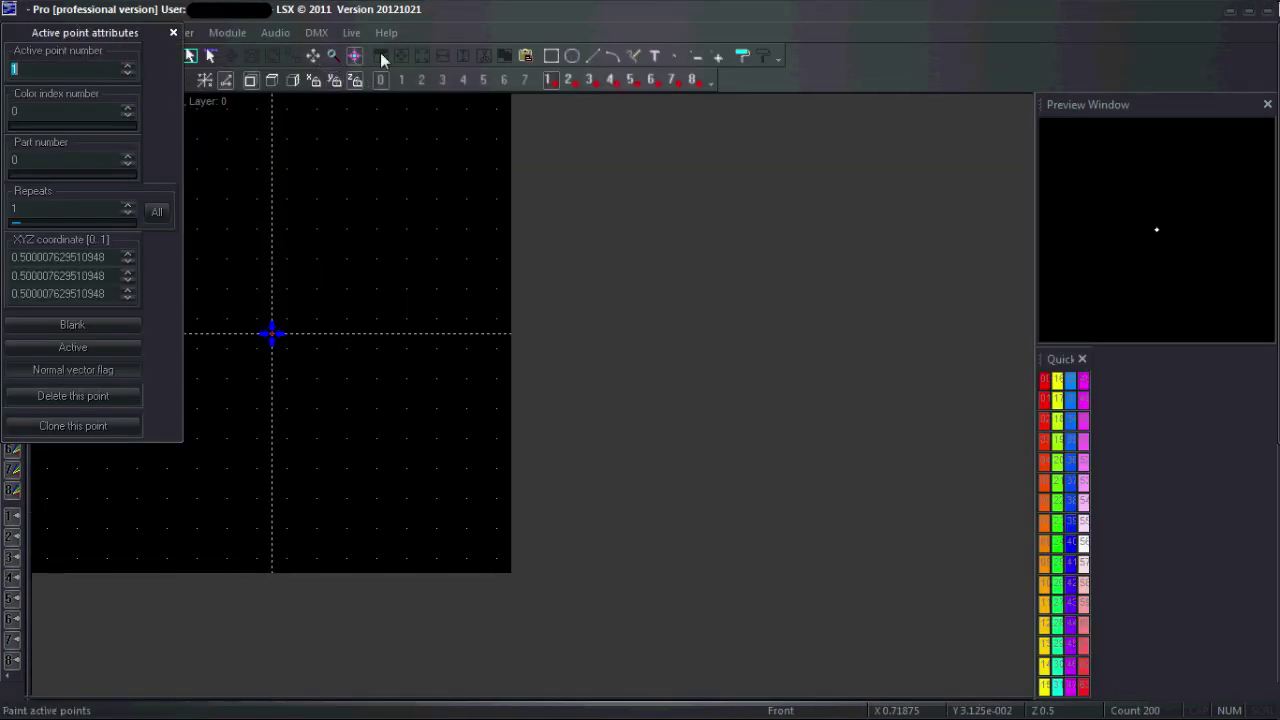
left_click_drag(163, 31, 510, 46)
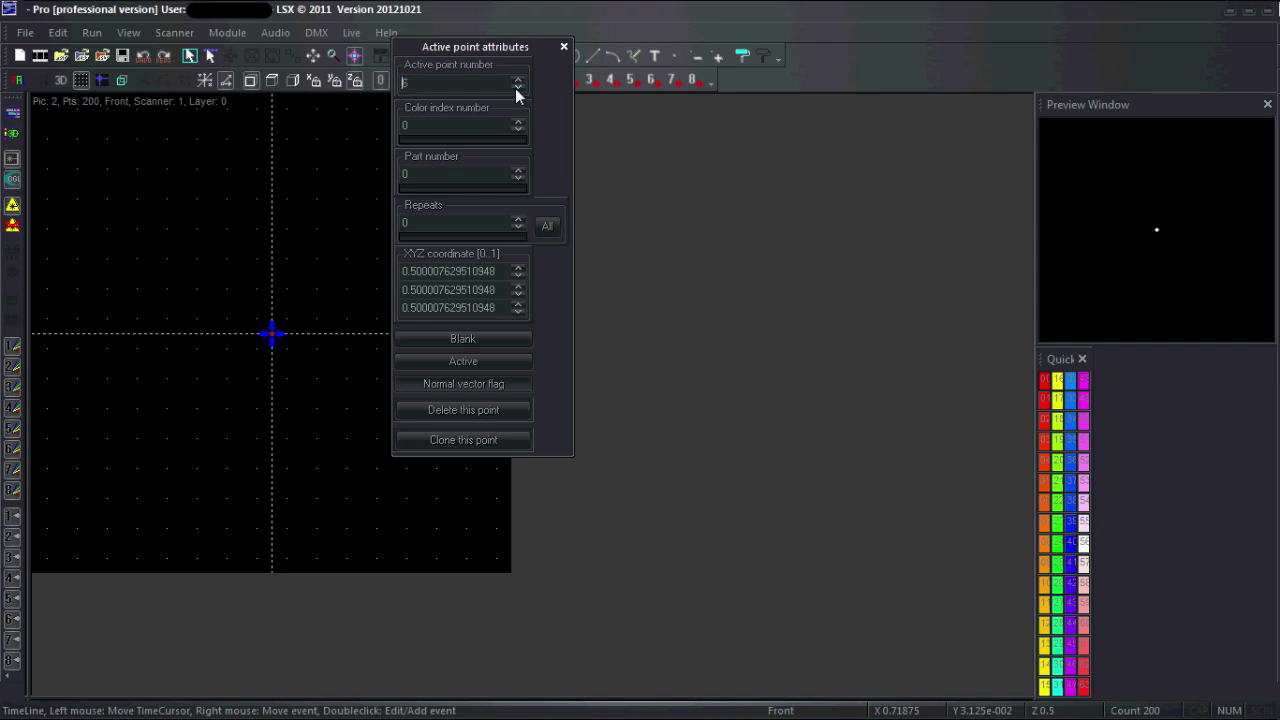
type("1")
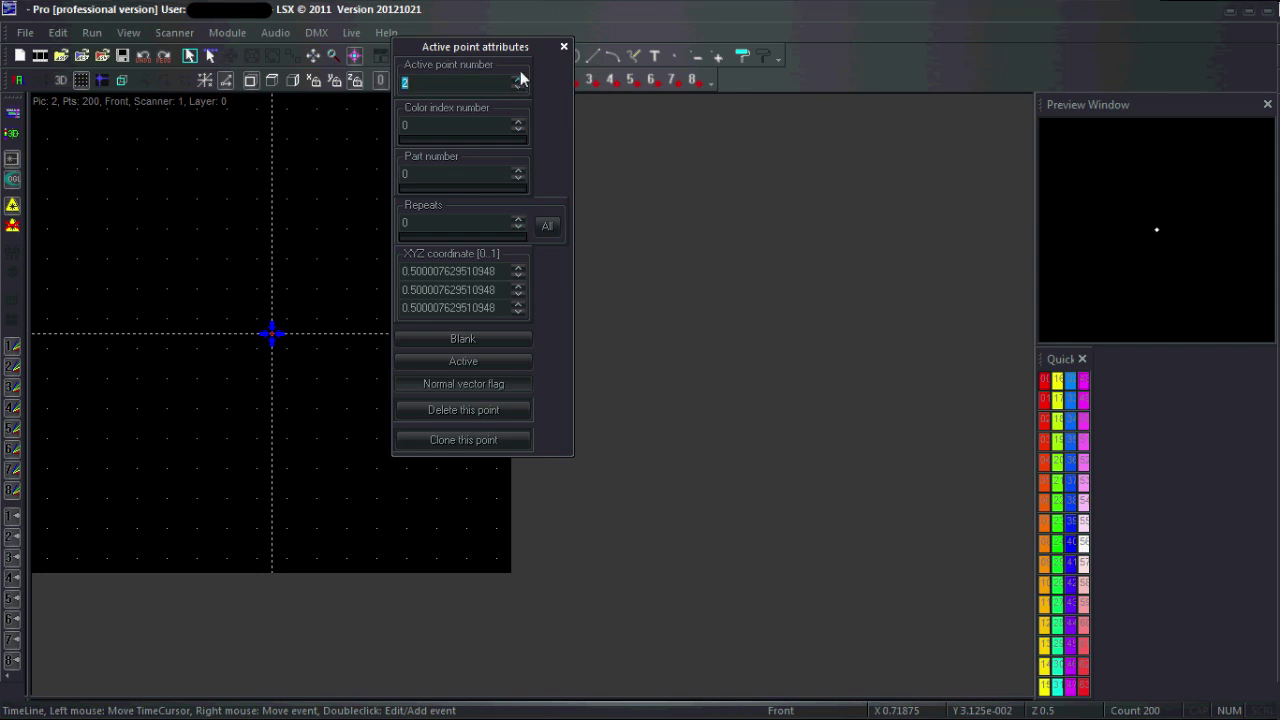
left_click(564, 47)
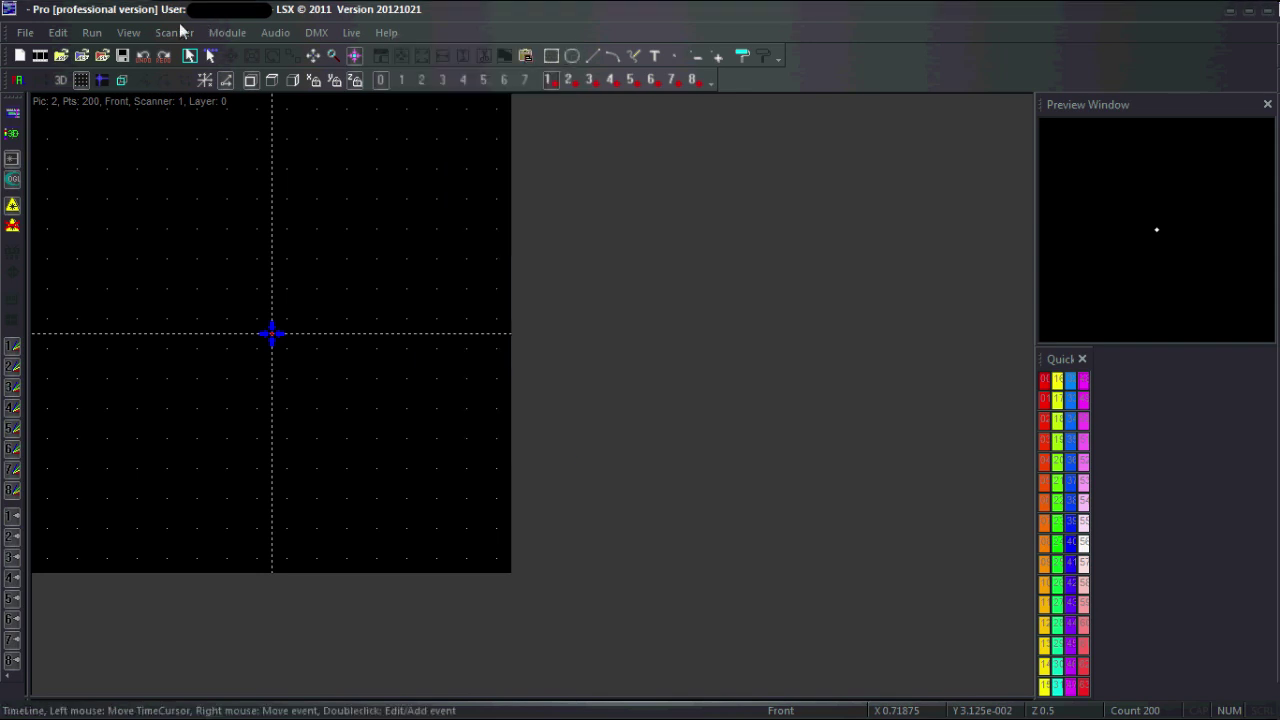
left_click(128, 32)
- Back in RealTime, make PreMoveY an Expression animation of sin(idx)+cos(idx)
left_click(145, 77)
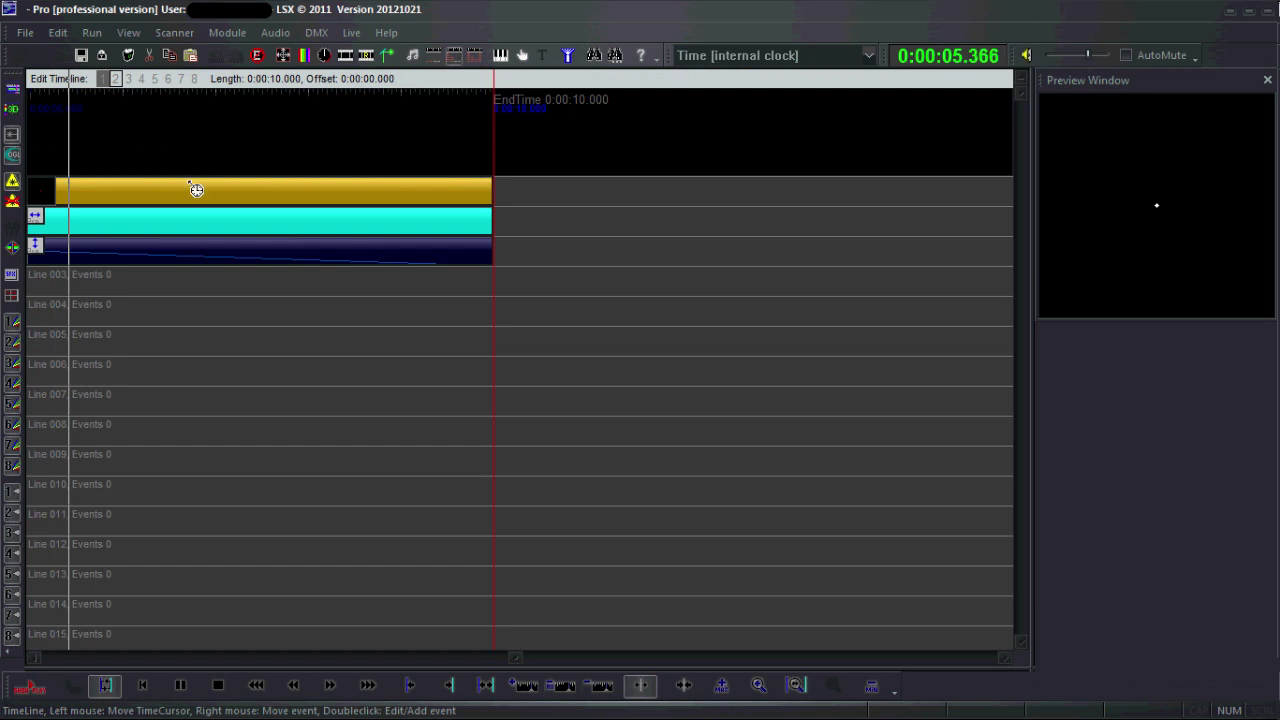
double_click(195, 254)
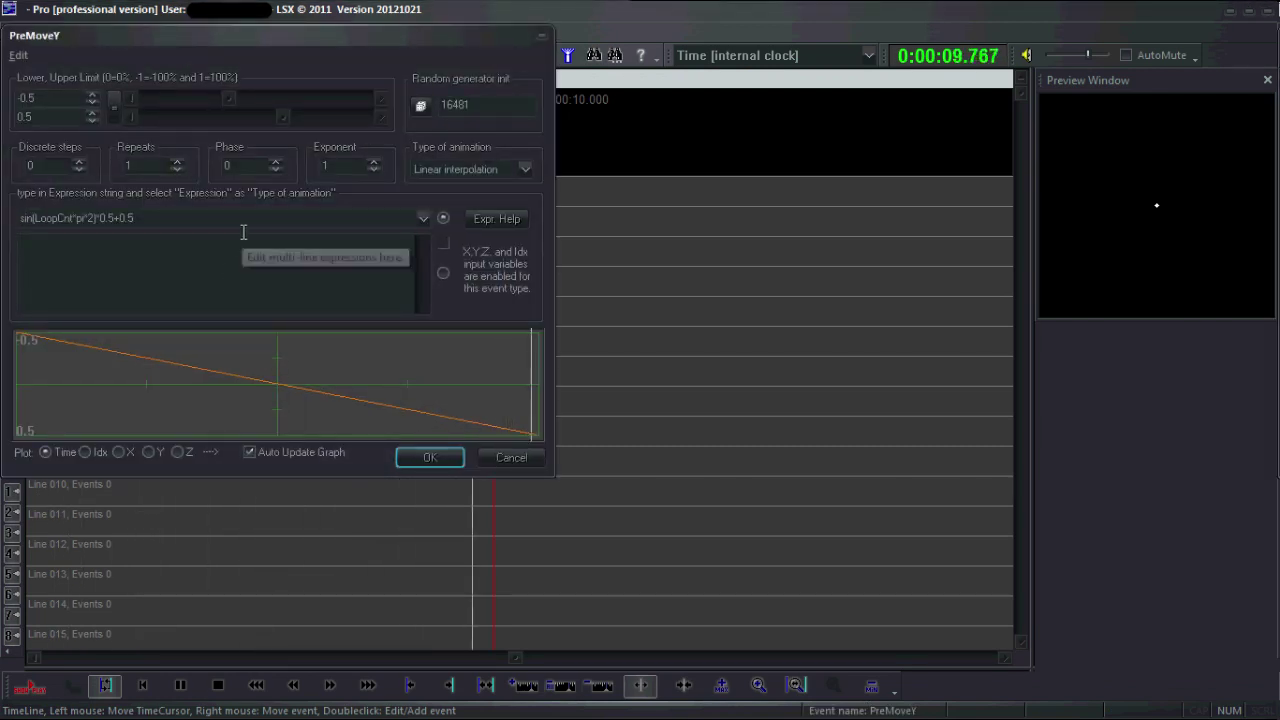
left_click(240, 219)
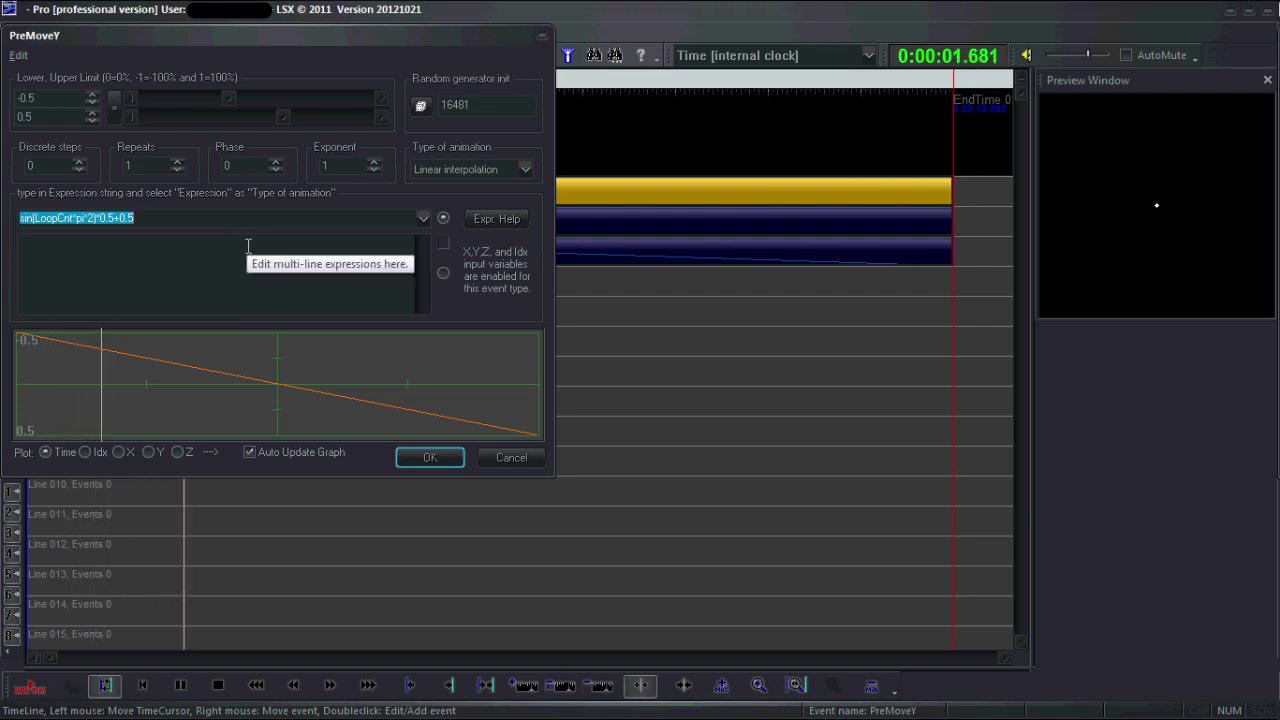
type("sin(idx)+cos(idx")
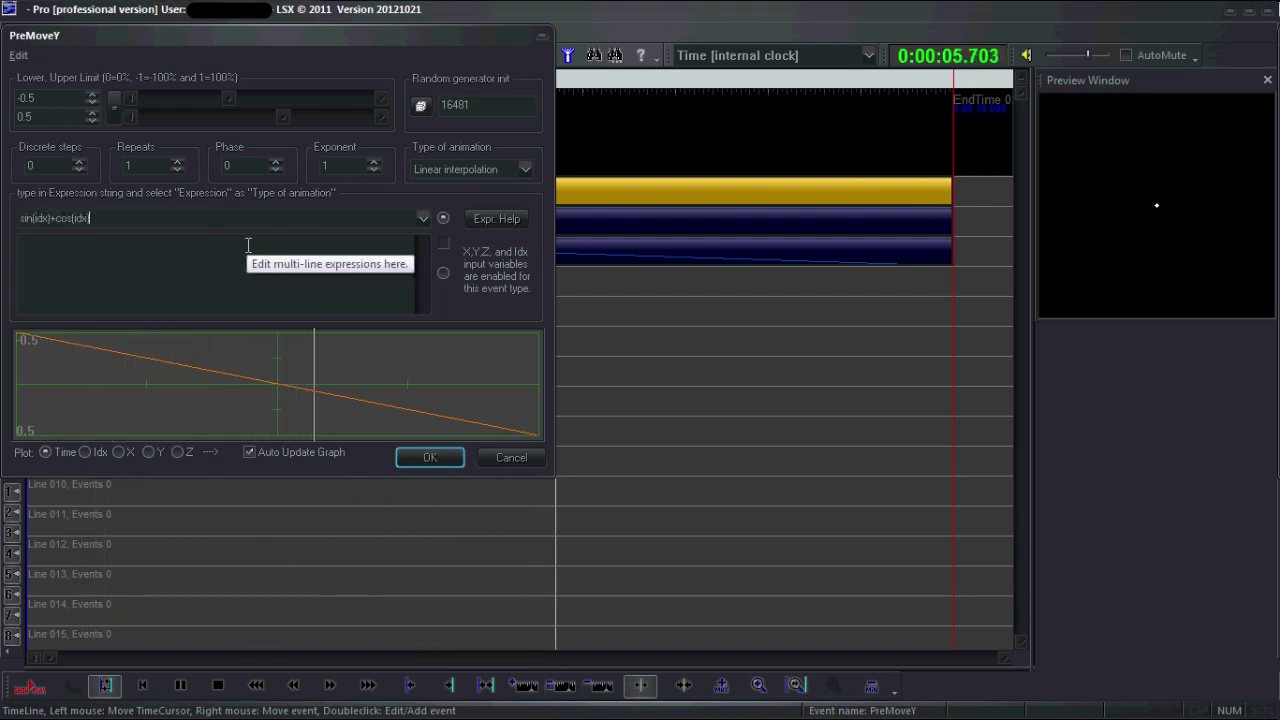
left_click(470, 169)
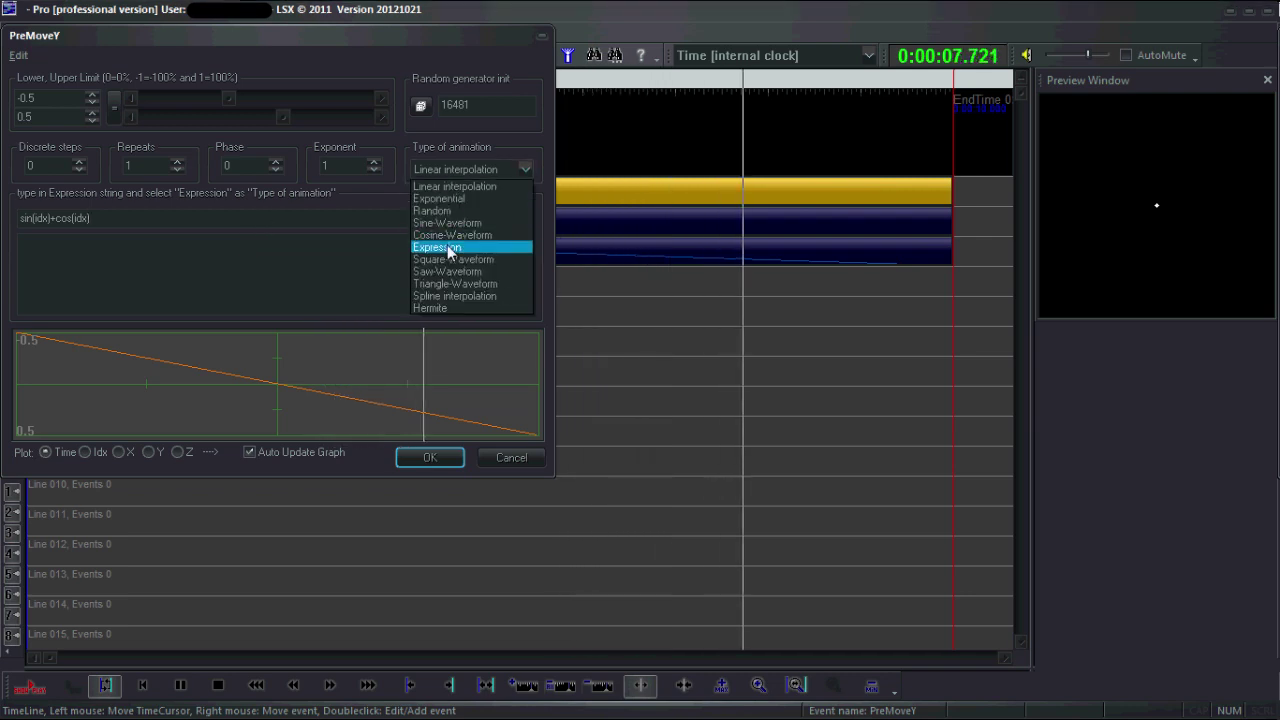
left_click(449, 249)
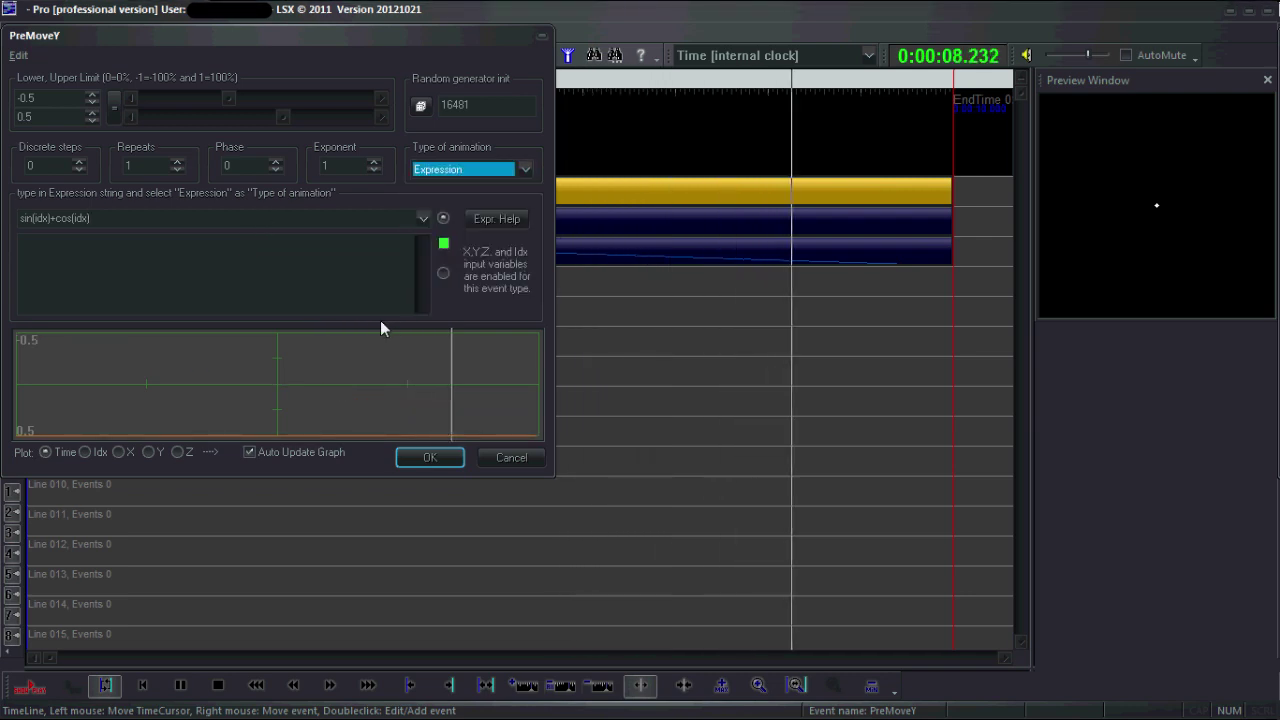
left_click(442, 460)
double_click(217, 232)
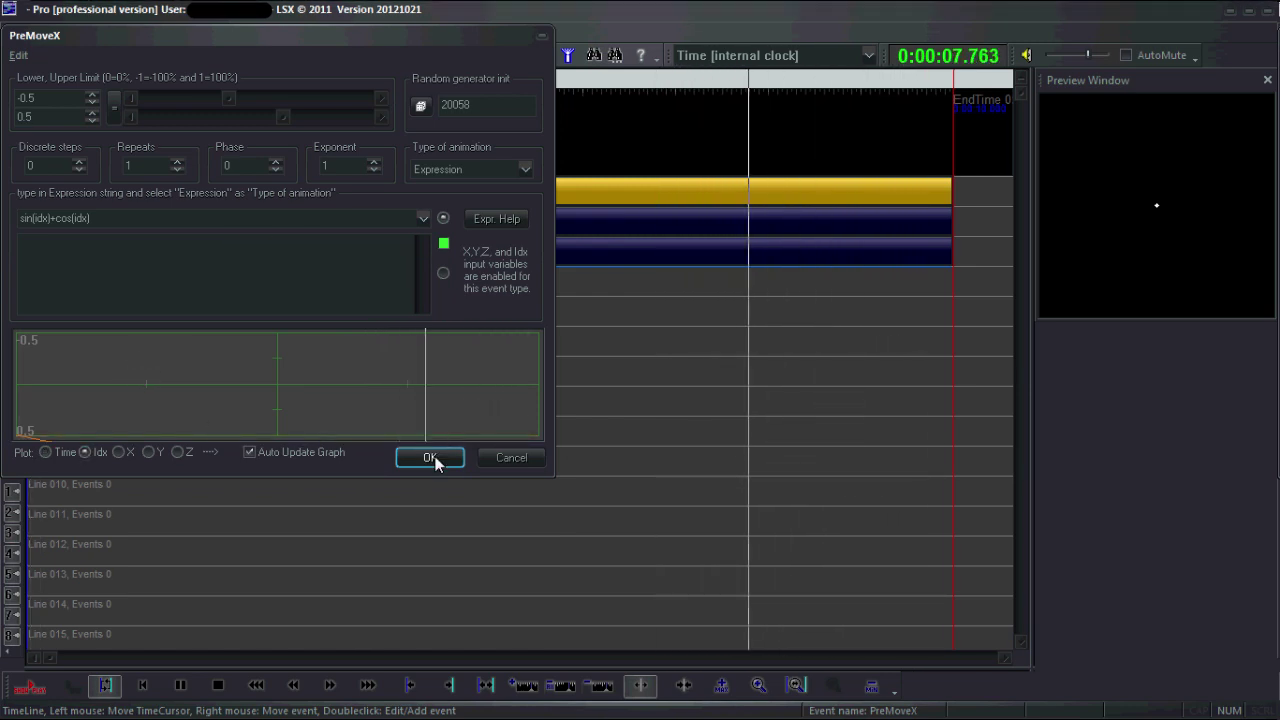
- Confirm PreMoveX, then reopen PreMoveY and plot its curve against Idx
left_click(430, 457)
double_click(337, 252)
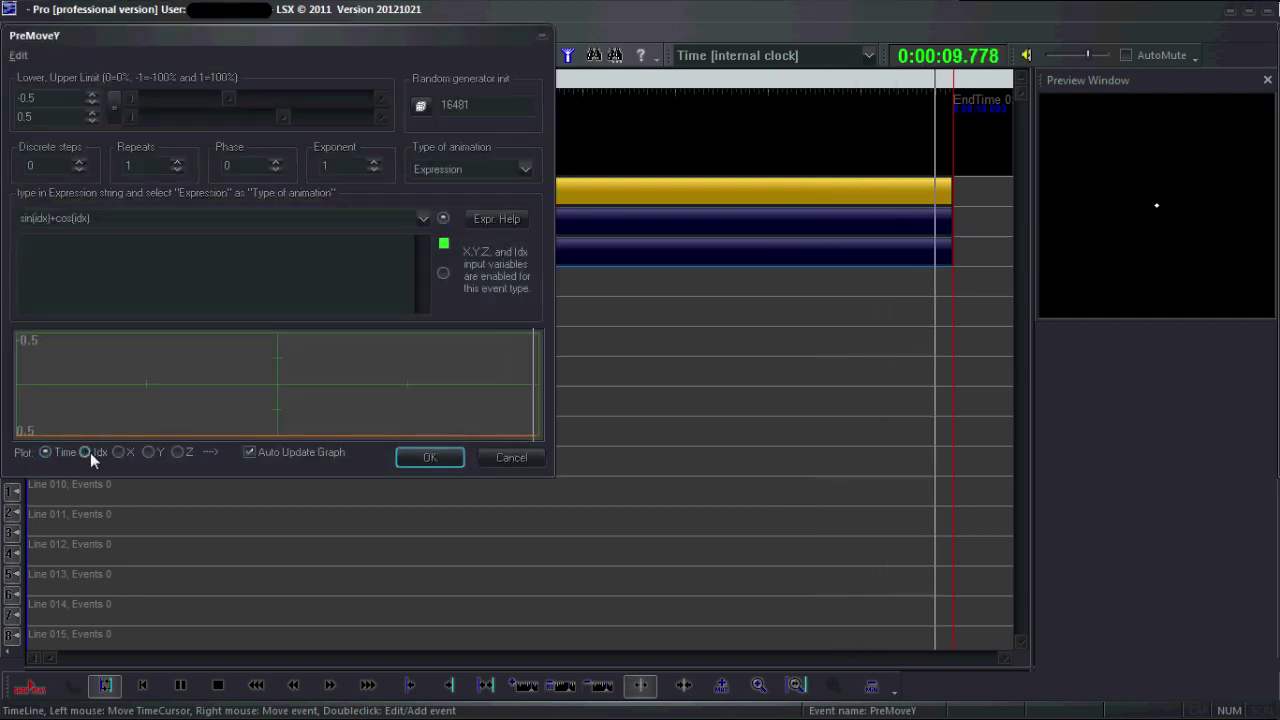
left_click(85, 452)
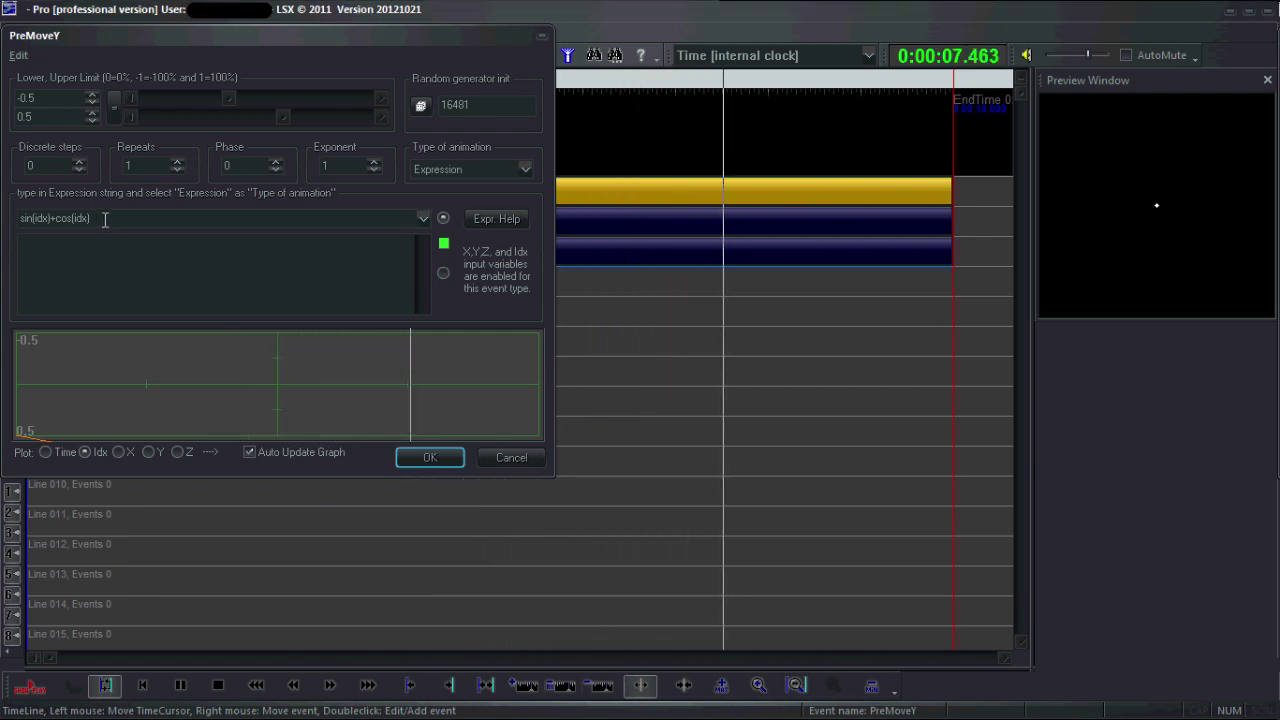
left_click(49, 218)
- Add *2*pi to PreMoveY's sin term and change PreMoveX to sin(idx*4*pi)+cos(idx*2*pi)
double_click(47, 220)
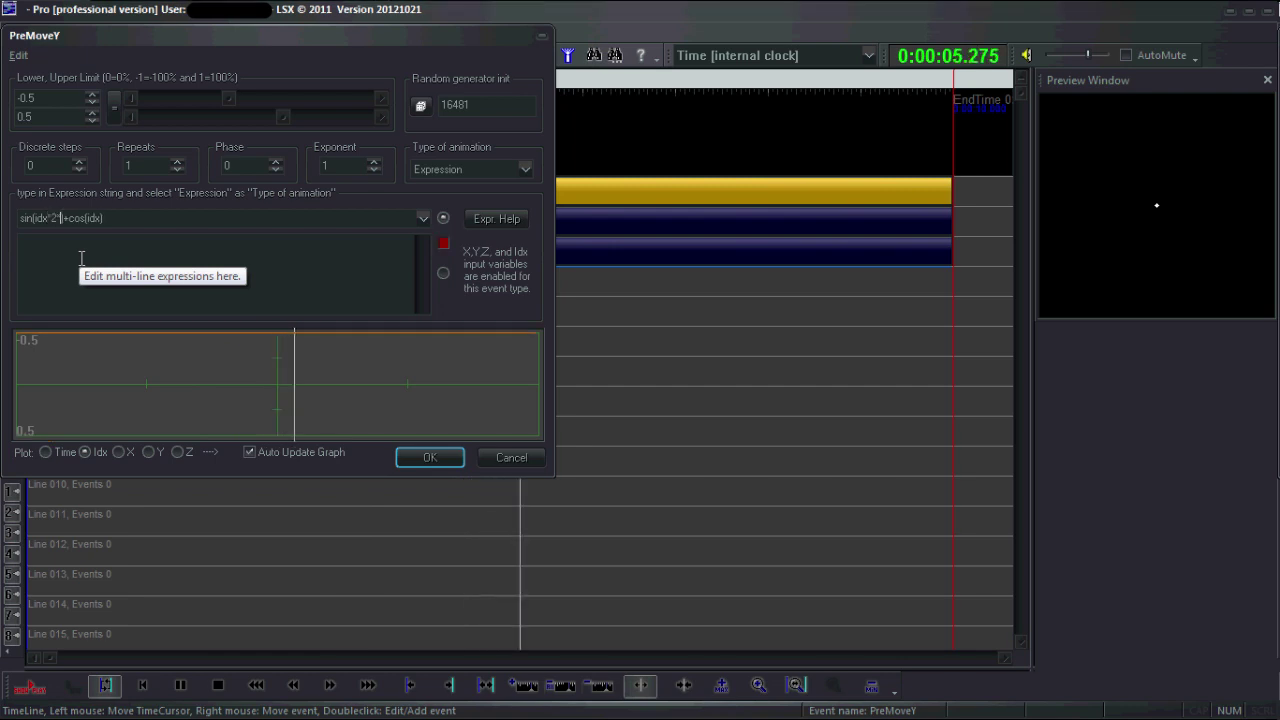
type("pi")
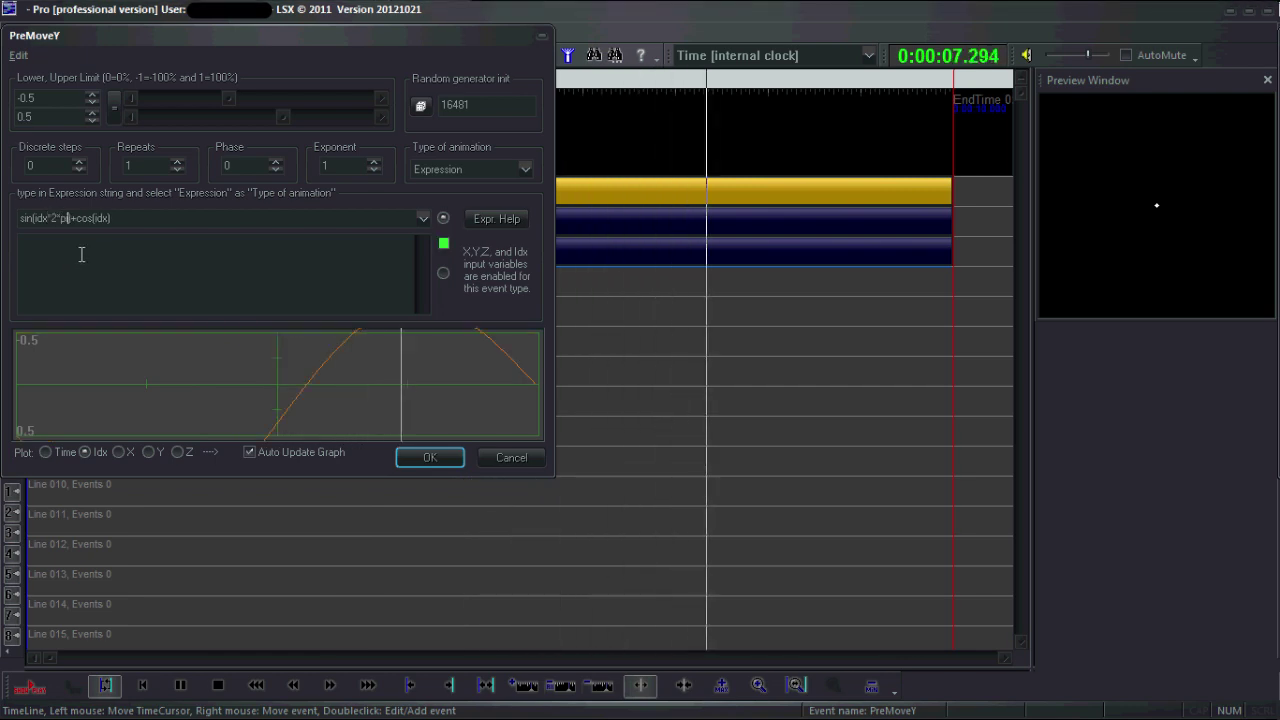
key("Return")
double_click(333, 247)
left_click(422, 444)
double_click(416, 228)
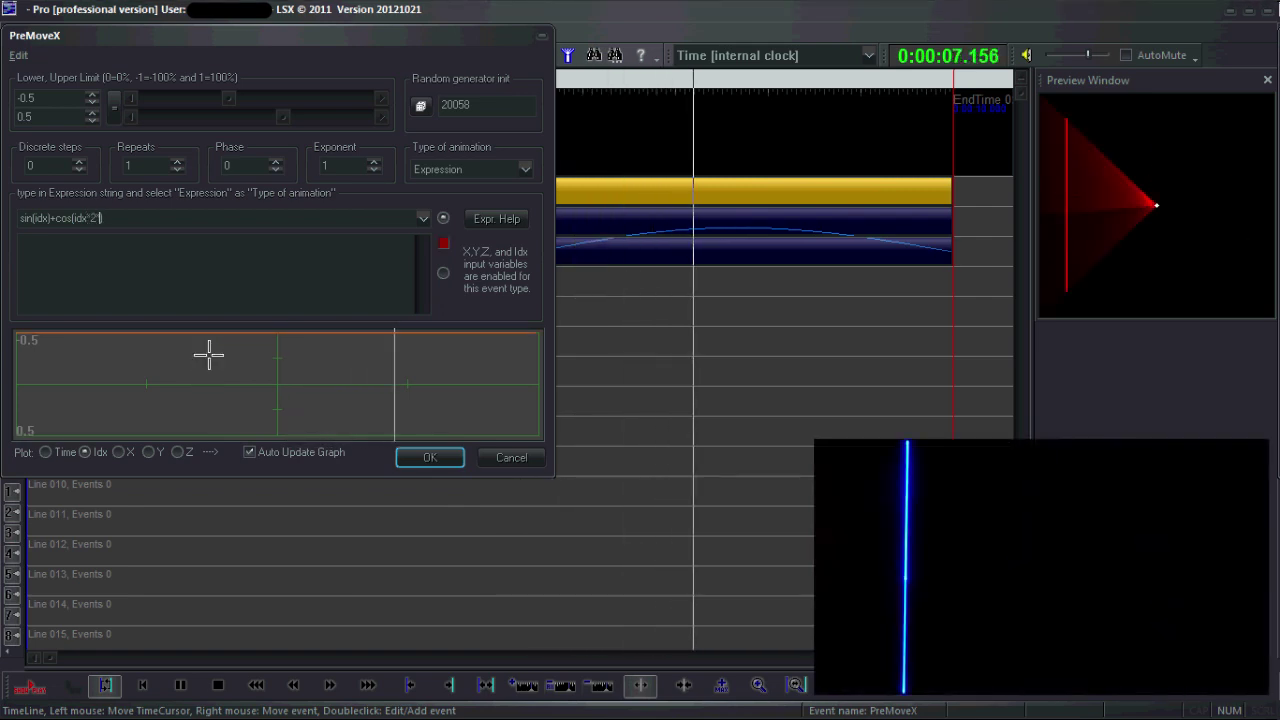
type("*2*pi")
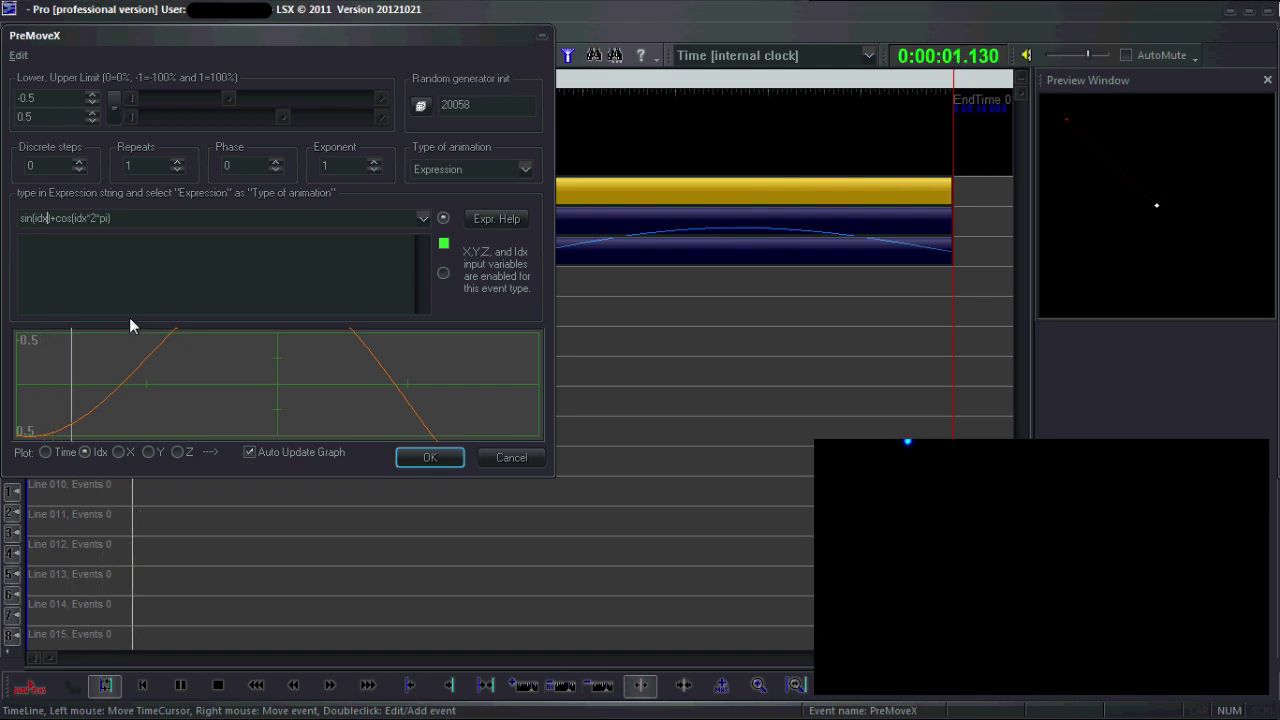
type("*4*pi")
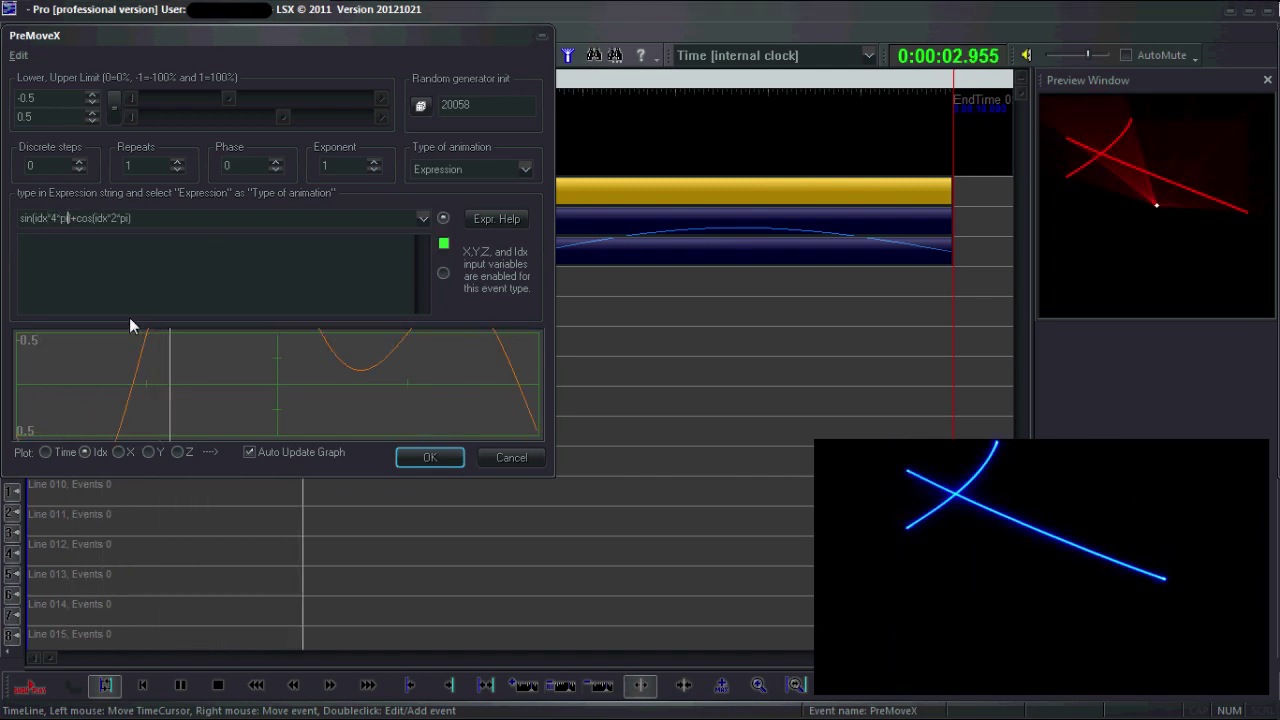
left_click(430, 457)
- Append *6*pi to PreMoveY's cos term, giving sin(idx*2*pi)+cos(idx*6*pi)
double_click(449, 246)
left_click_drag(20, 218, 110, 218)
left_click(74, 263)
type("*6*pi")
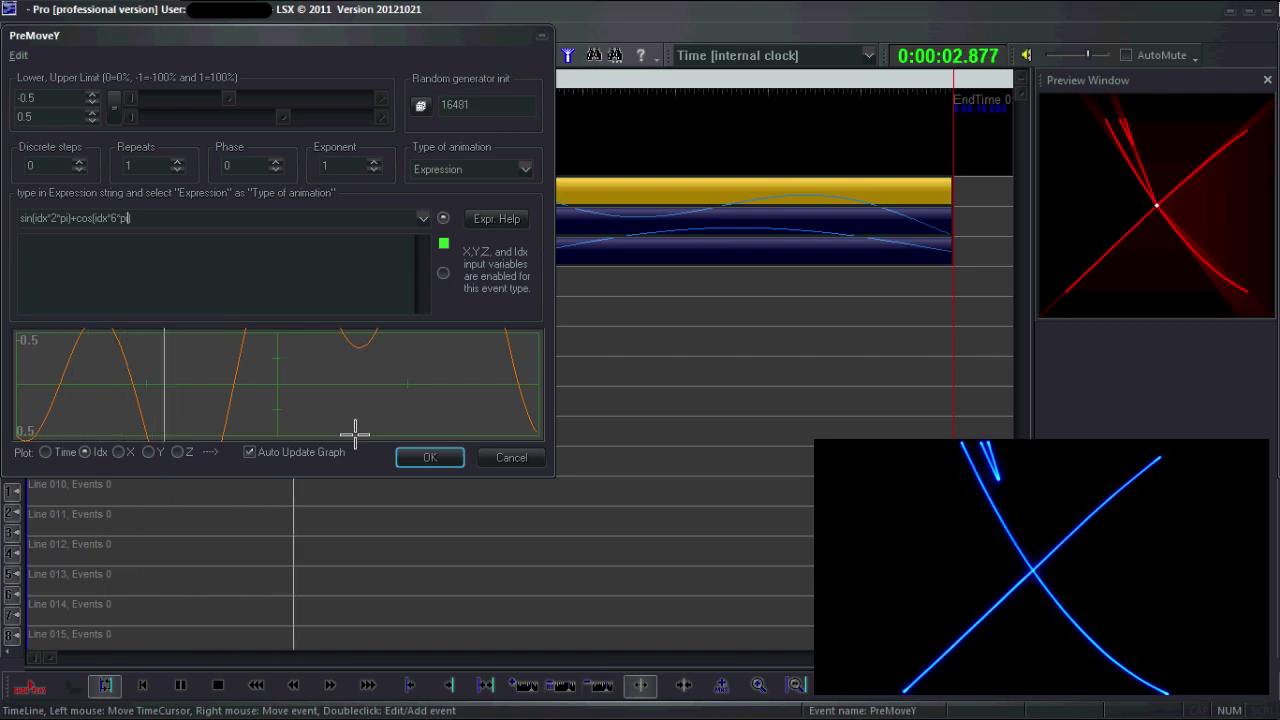
left_click(408, 459)
left_click(350, 31)
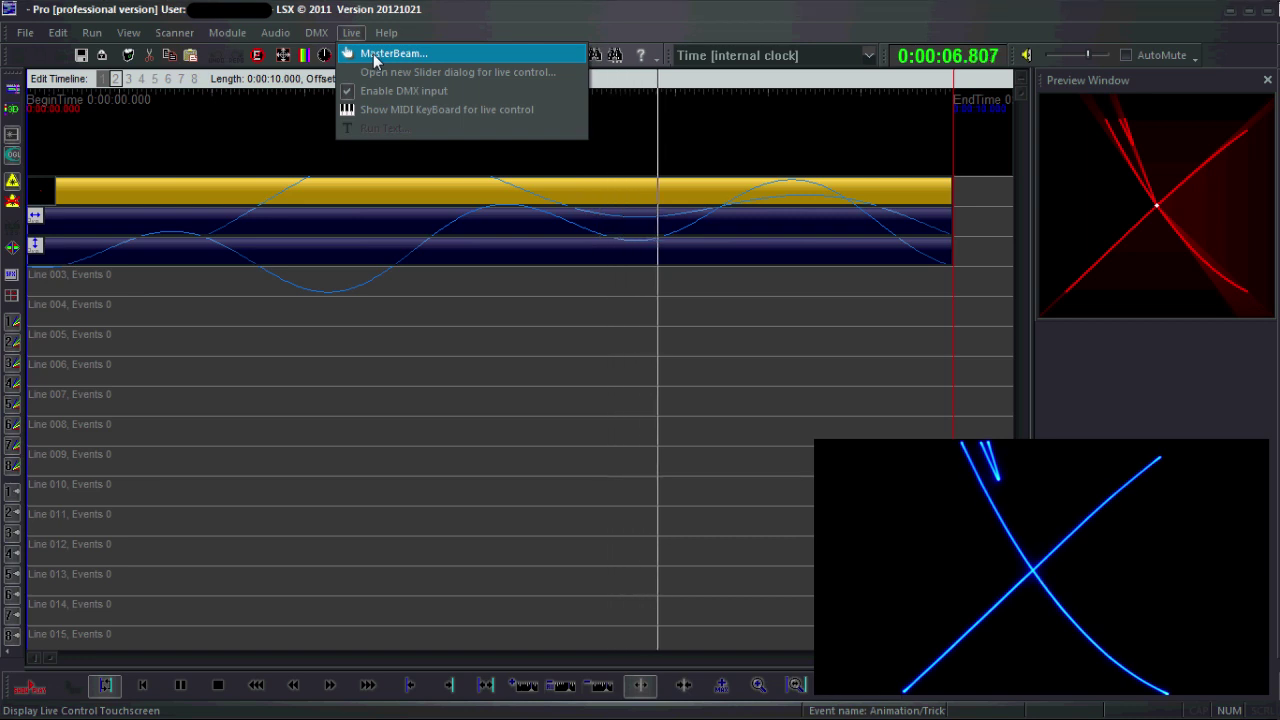
- Open the MasterBeam controller and raise Static size XY until the X figure loops
left_click(372, 55)
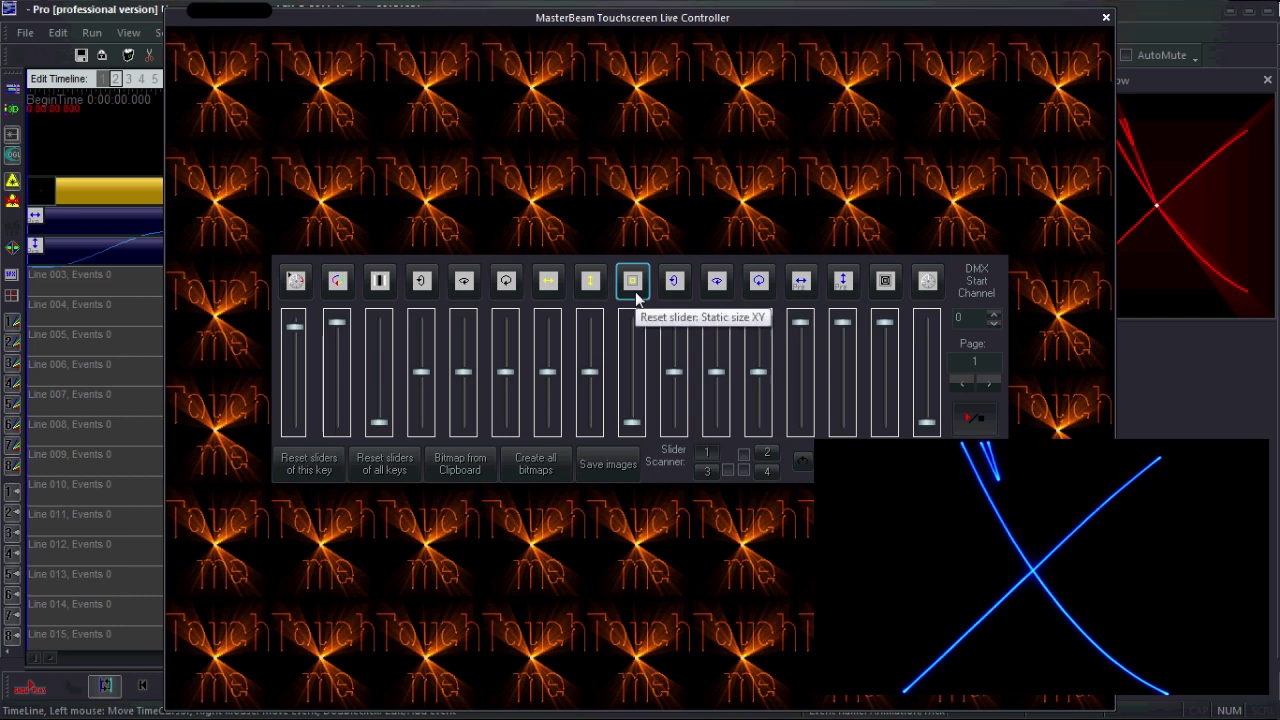
left_click(634, 420)
left_click_drag(639, 393, 639, 345)
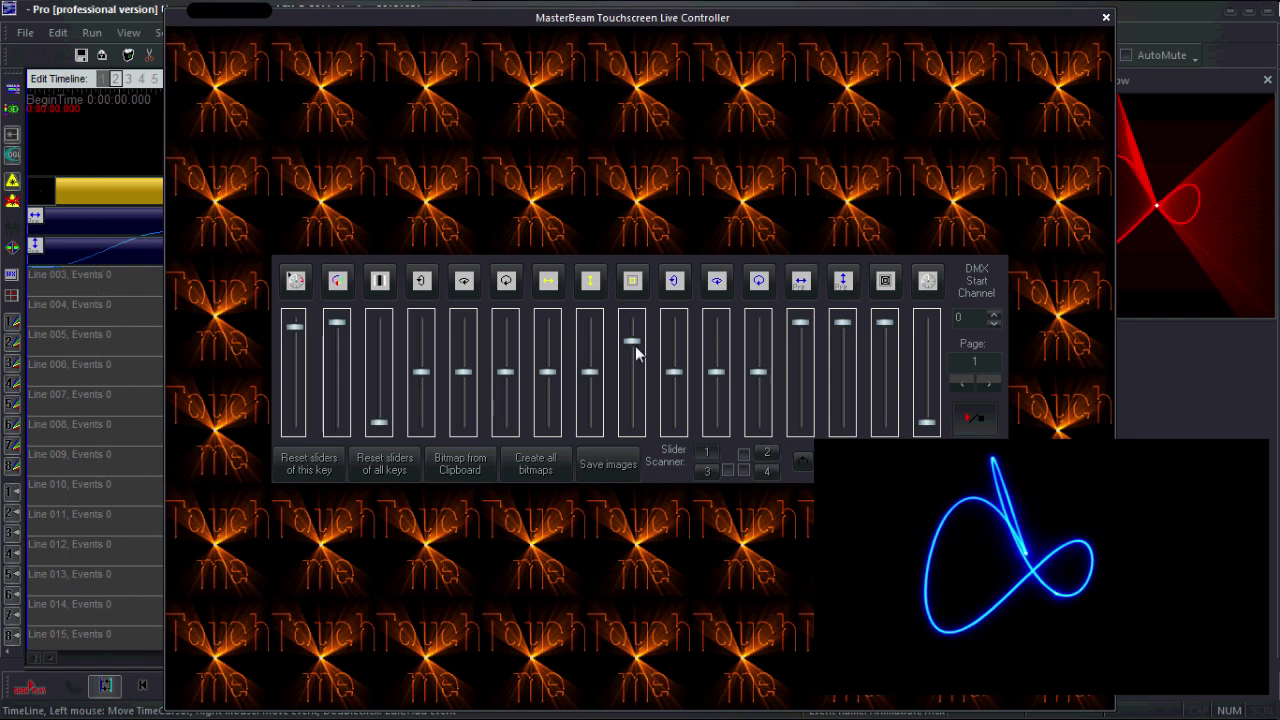
left_click_drag(632, 360, 634, 338)
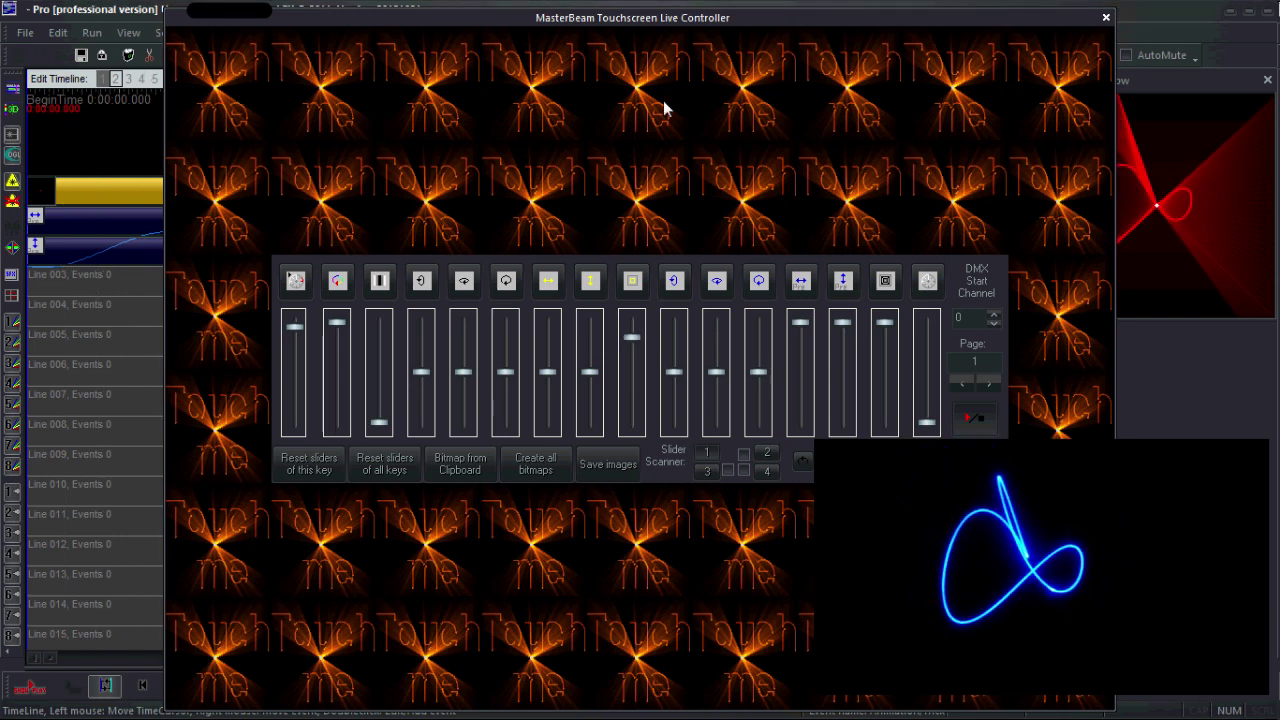
left_click_drag(730, 22, 659, 26)
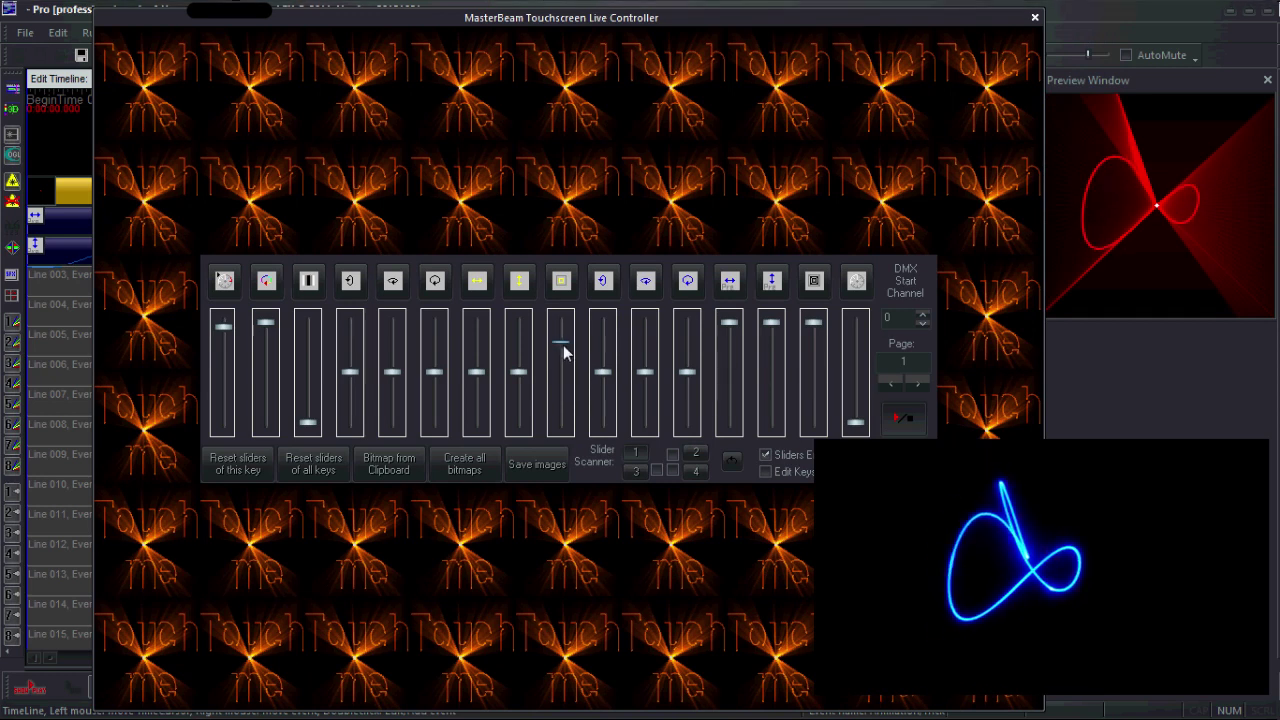
- Close MasterBeam and rewrite PreMoveX as sin(idx*10*pi*slider1)+cos(idx*10*pi*slider2)
left_click(1035, 17)
double_click(386, 231)
left_click(58, 218)
left_click(58, 218)
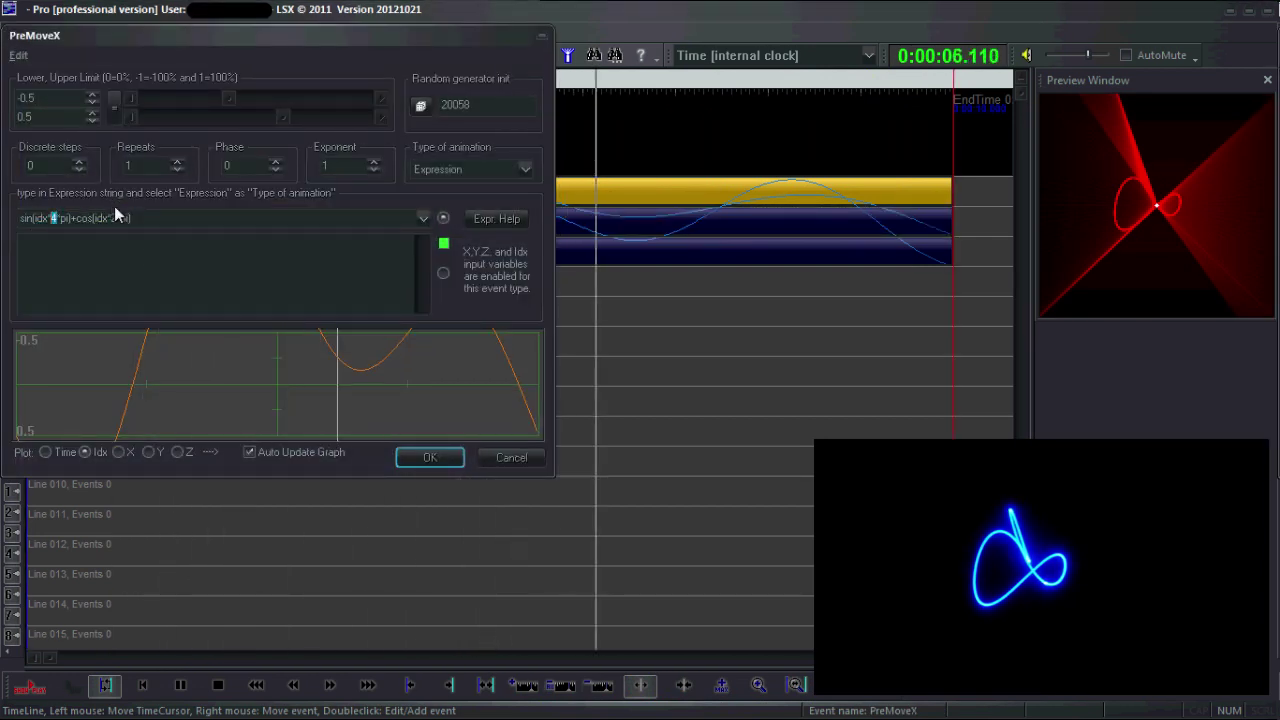
type("1")
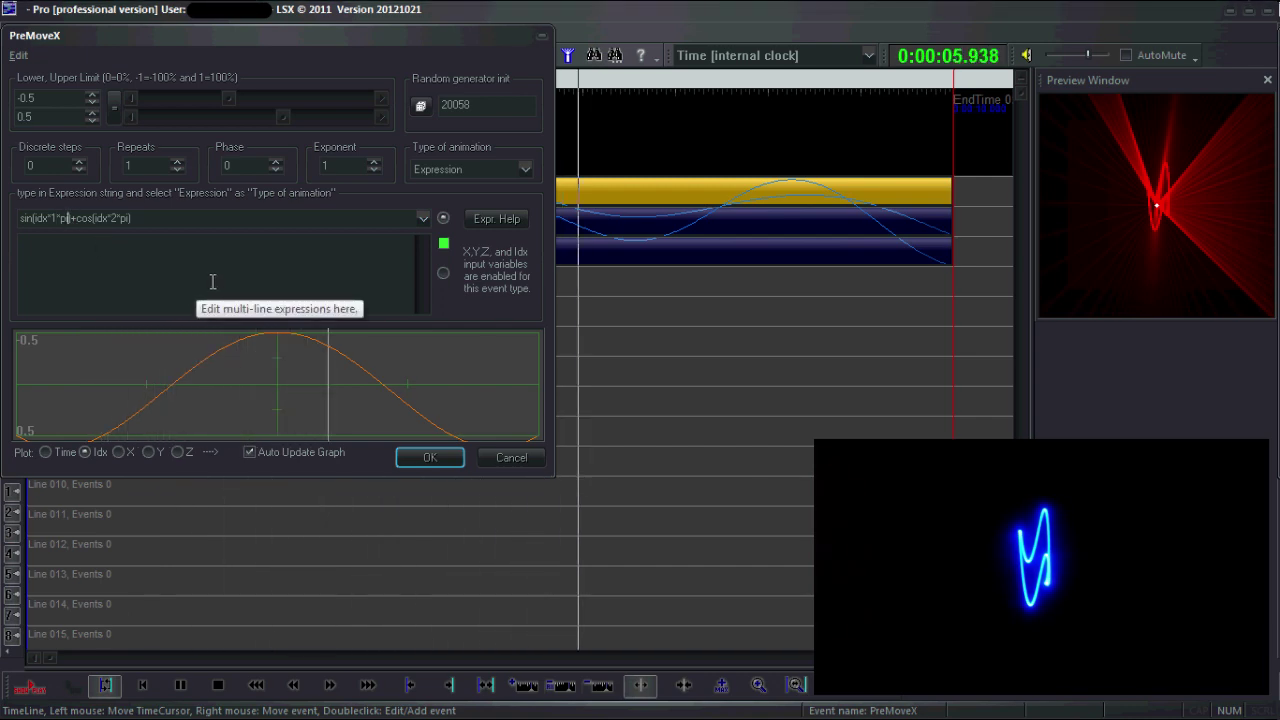
type(")")
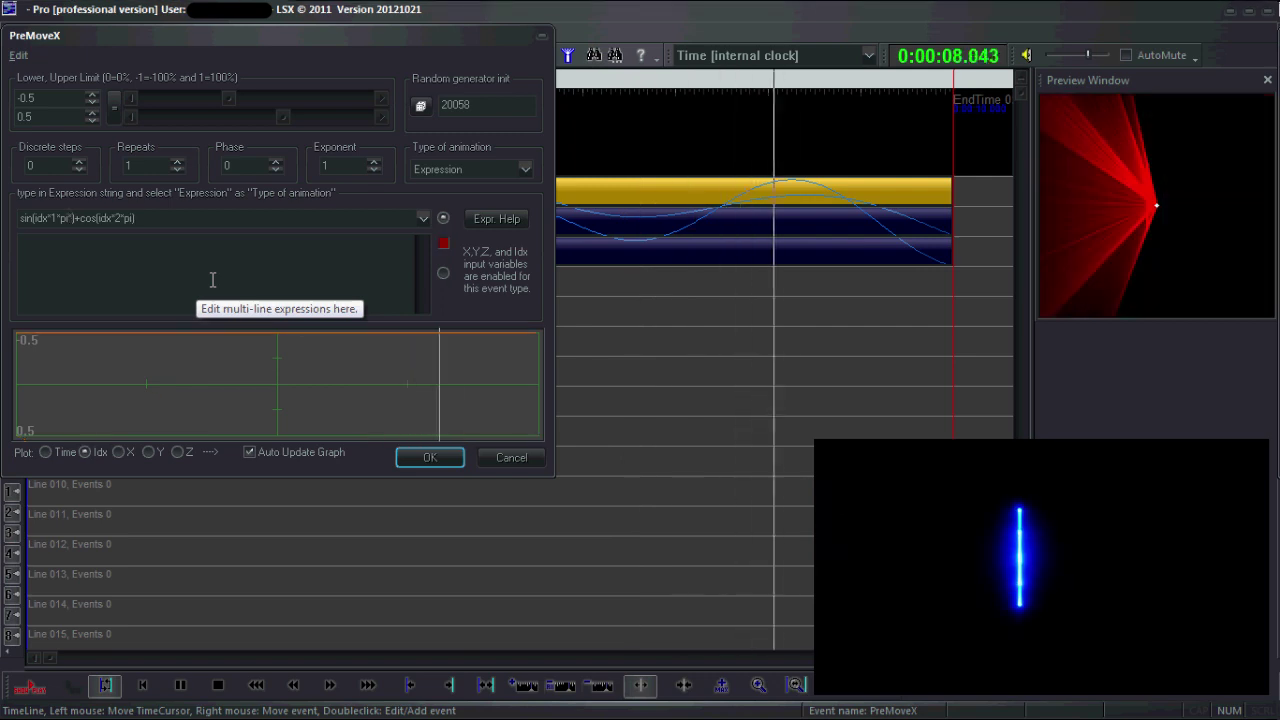
type("slider")
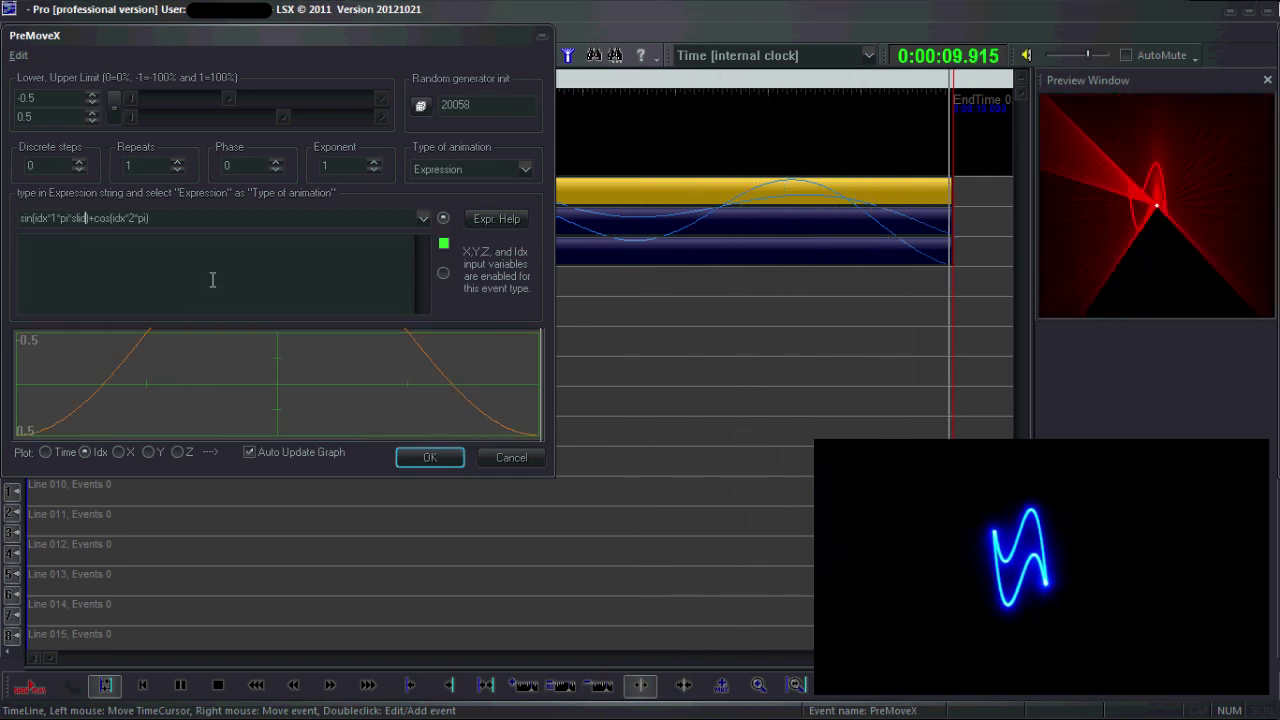
type("1")
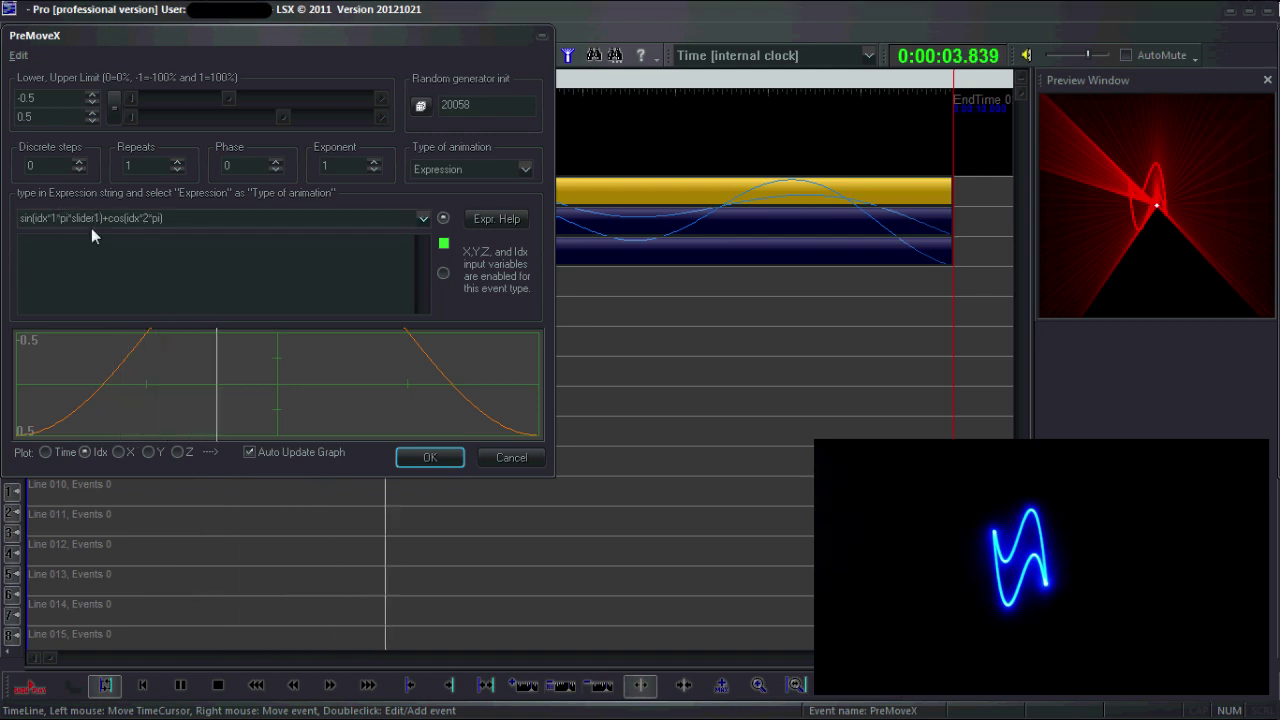
type("0")
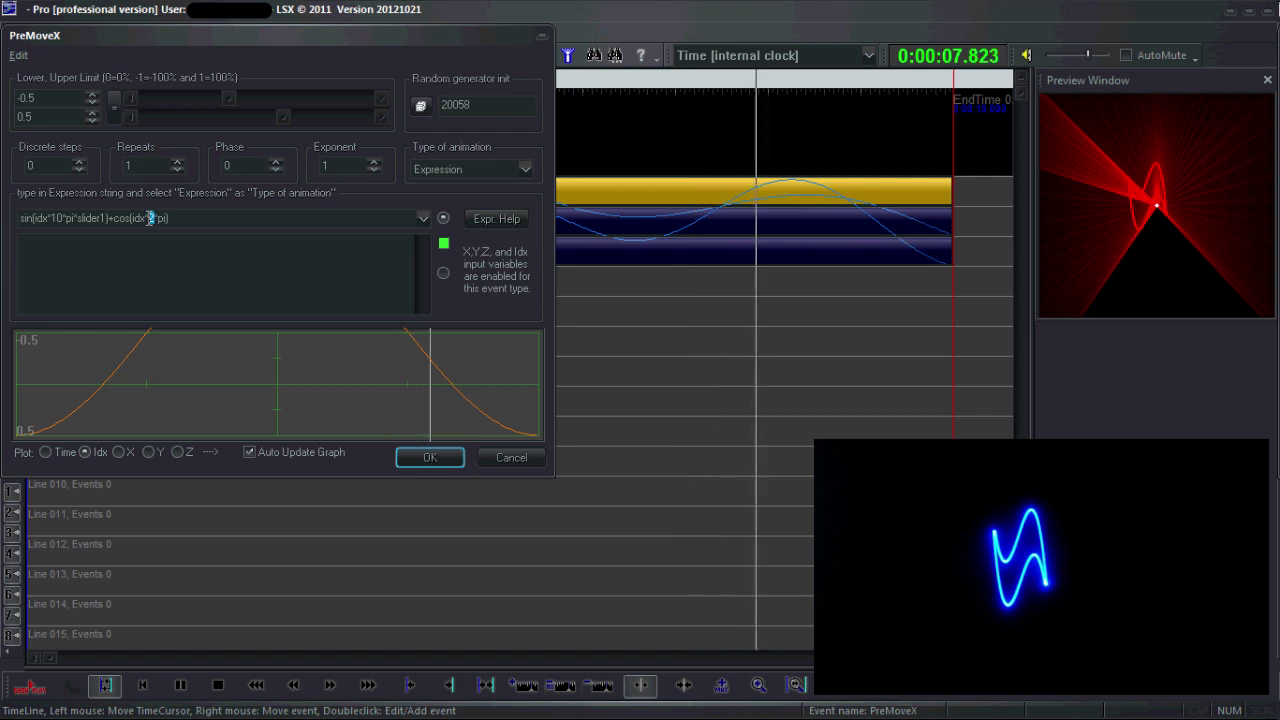
double_click(150, 218)
type("10")
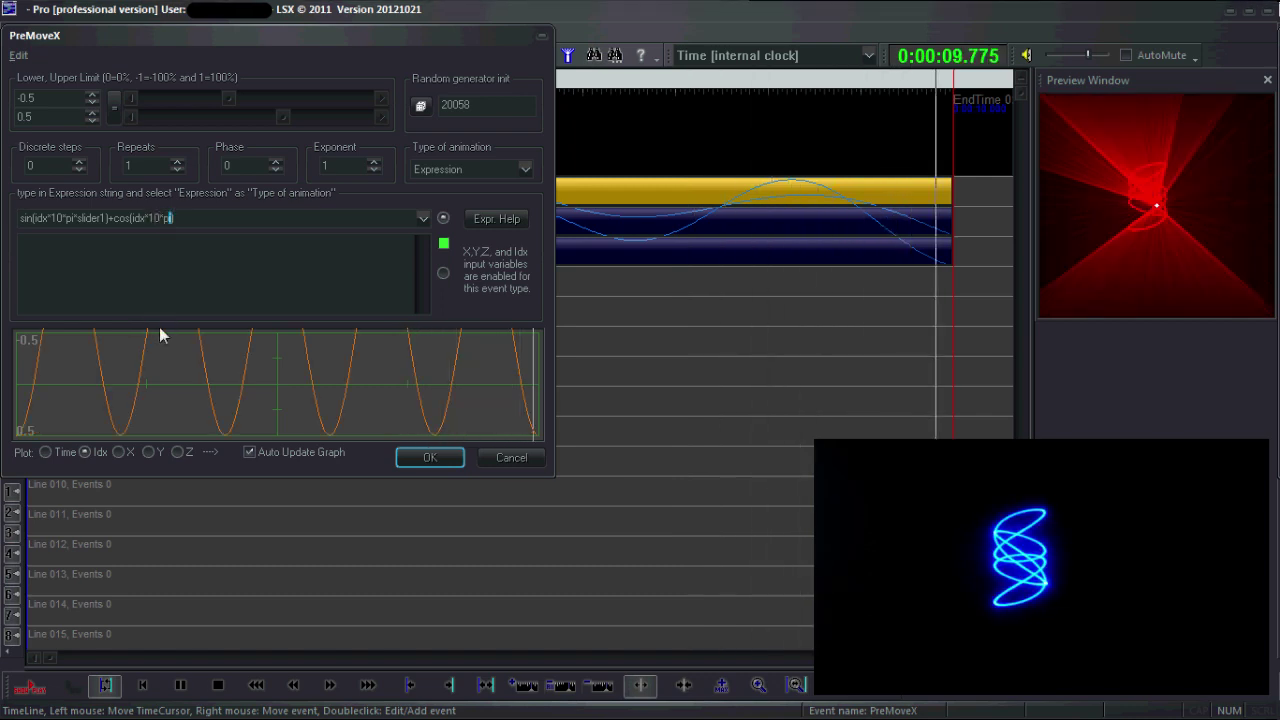
type("*pi*")
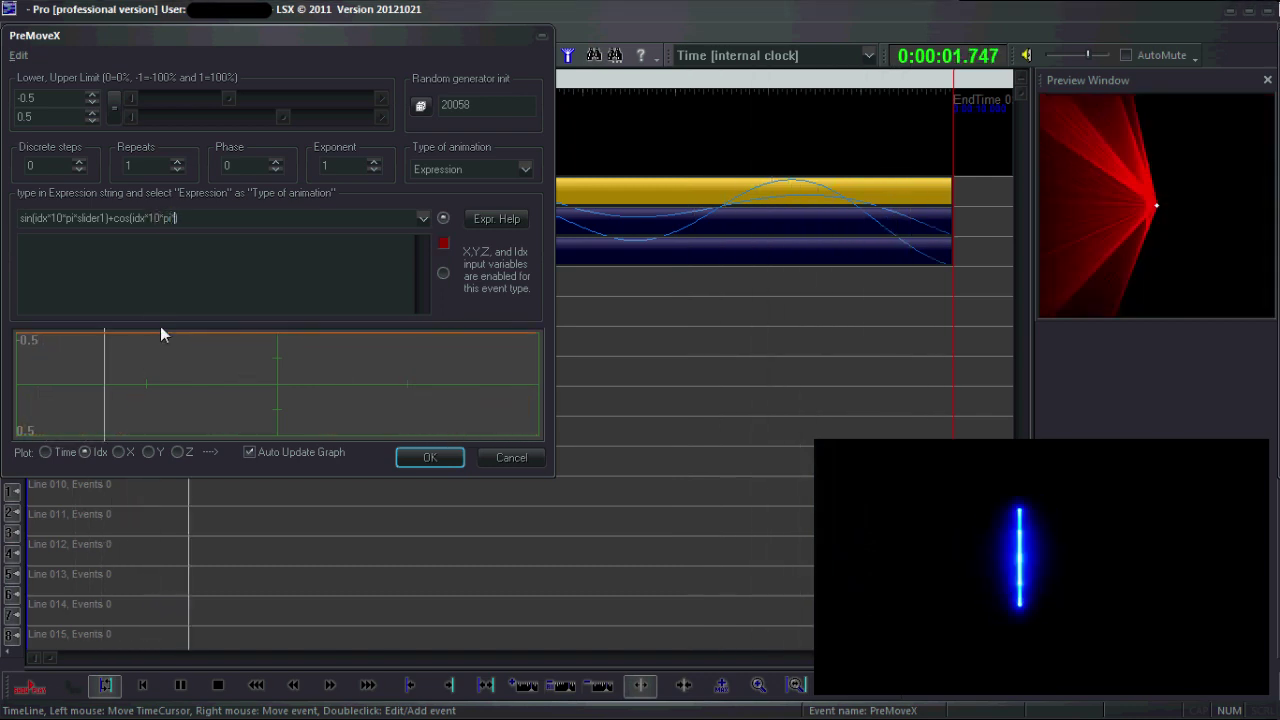
type("slider2")
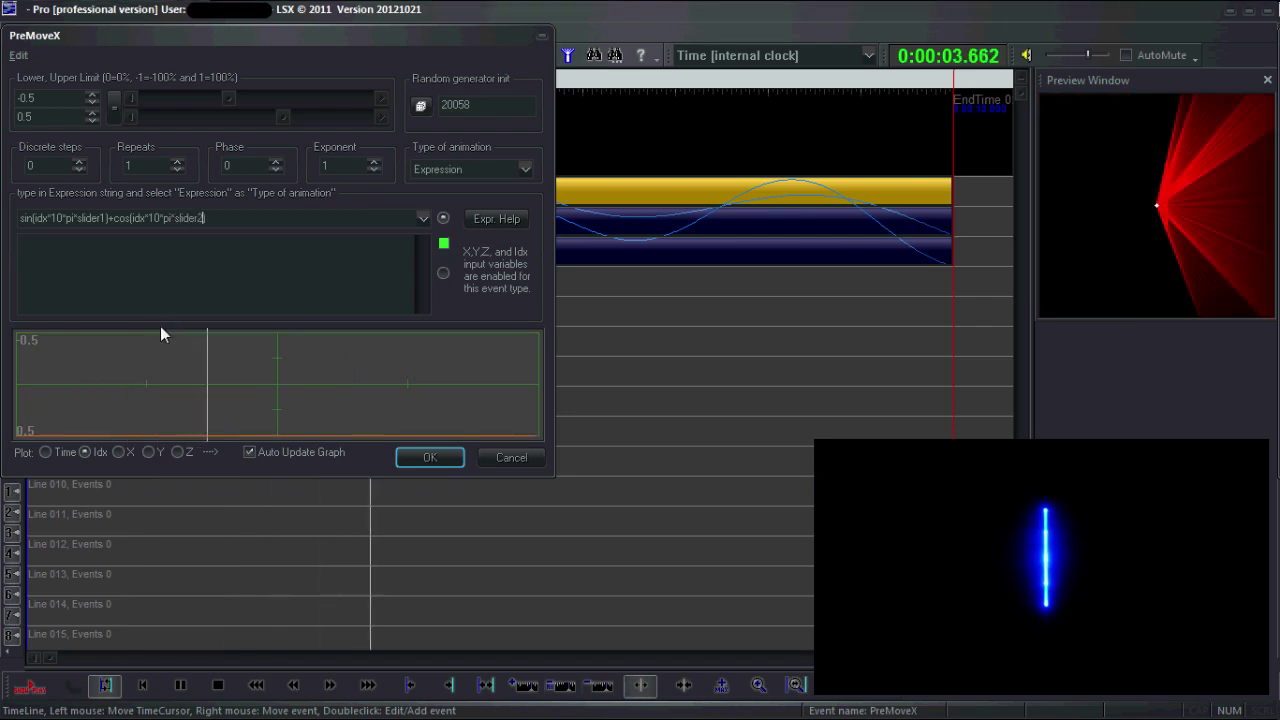
type(")")
left_click(429, 457)
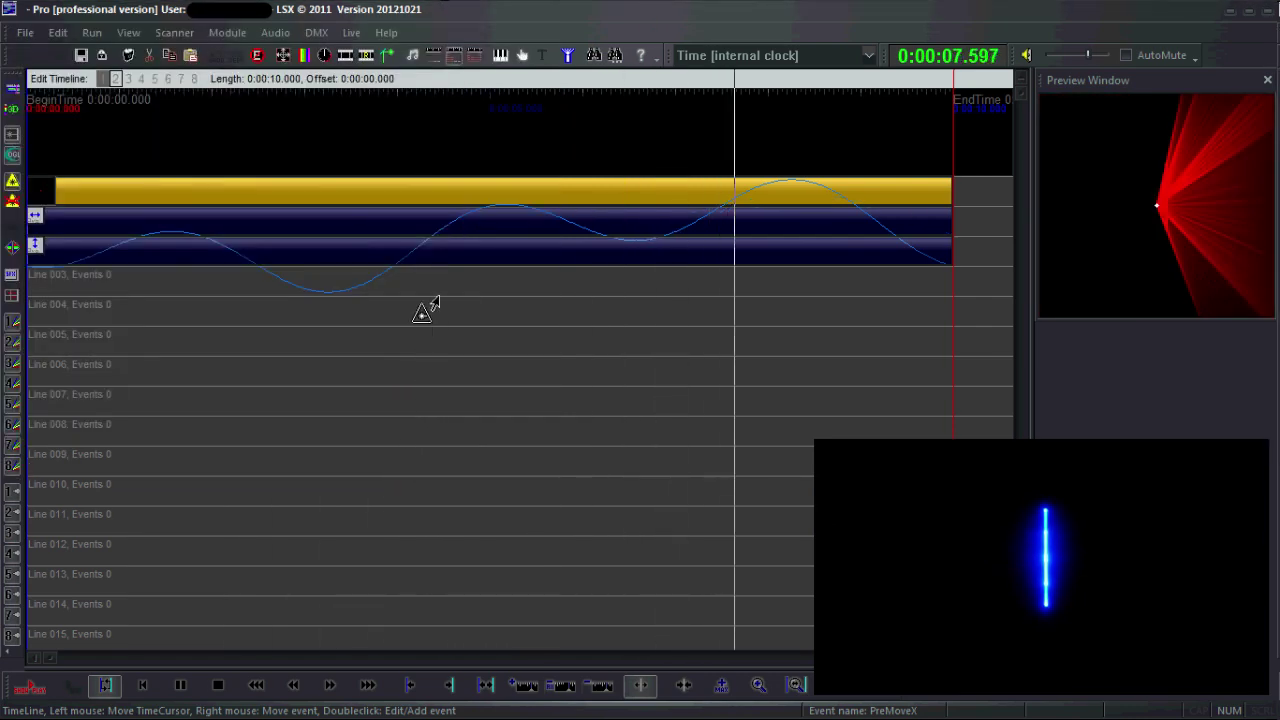
- Open a new live Slider dialog and move it down off the timeline
left_click(352, 33)
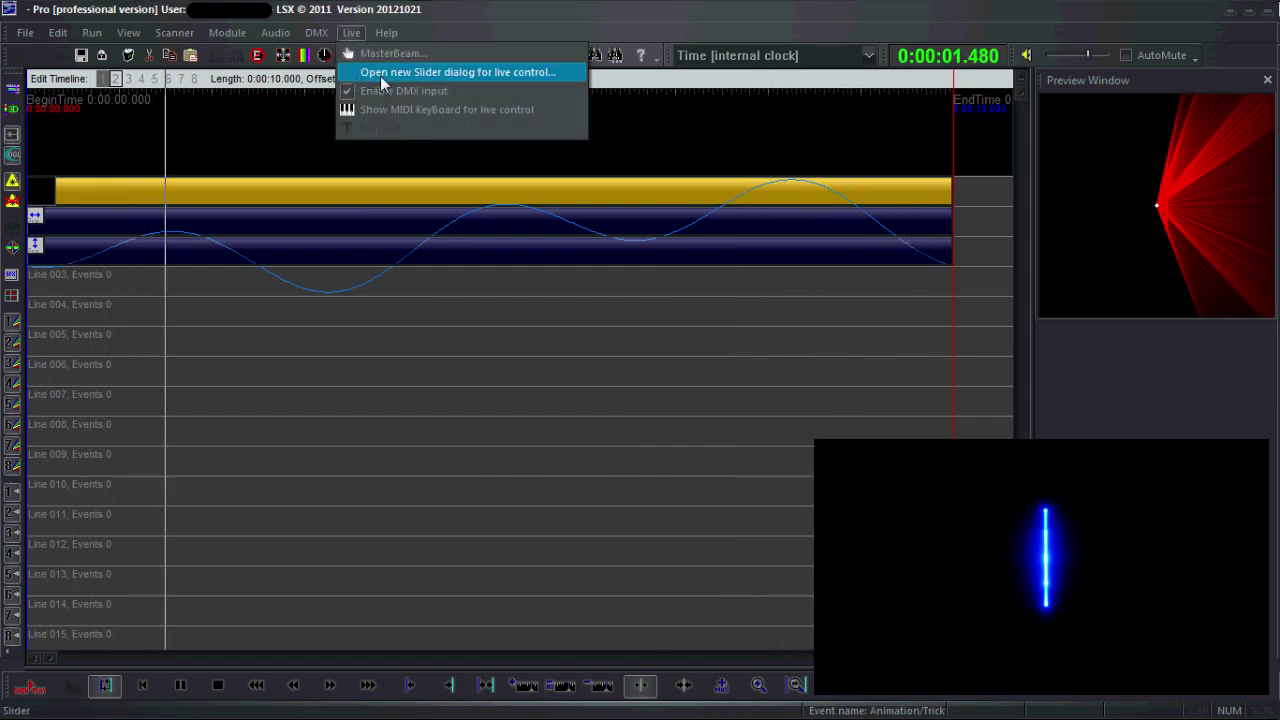
left_click(486, 75)
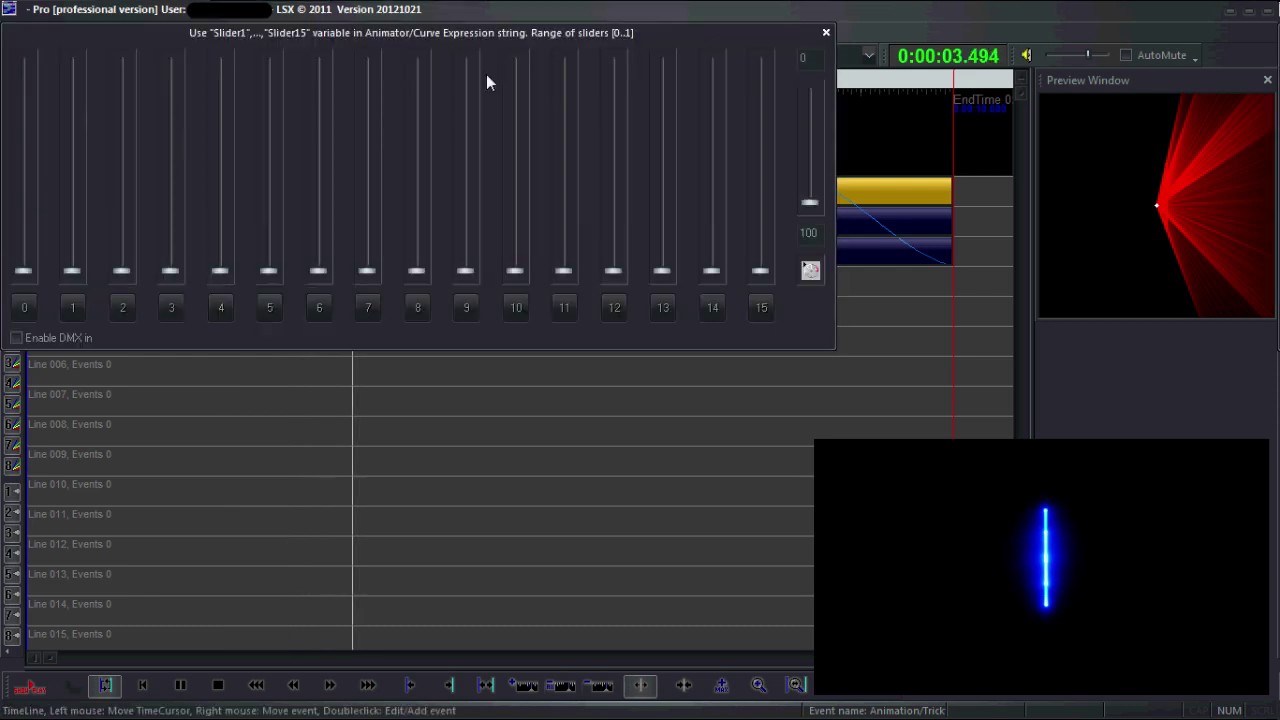
left_click_drag(462, 38, 581, 312)
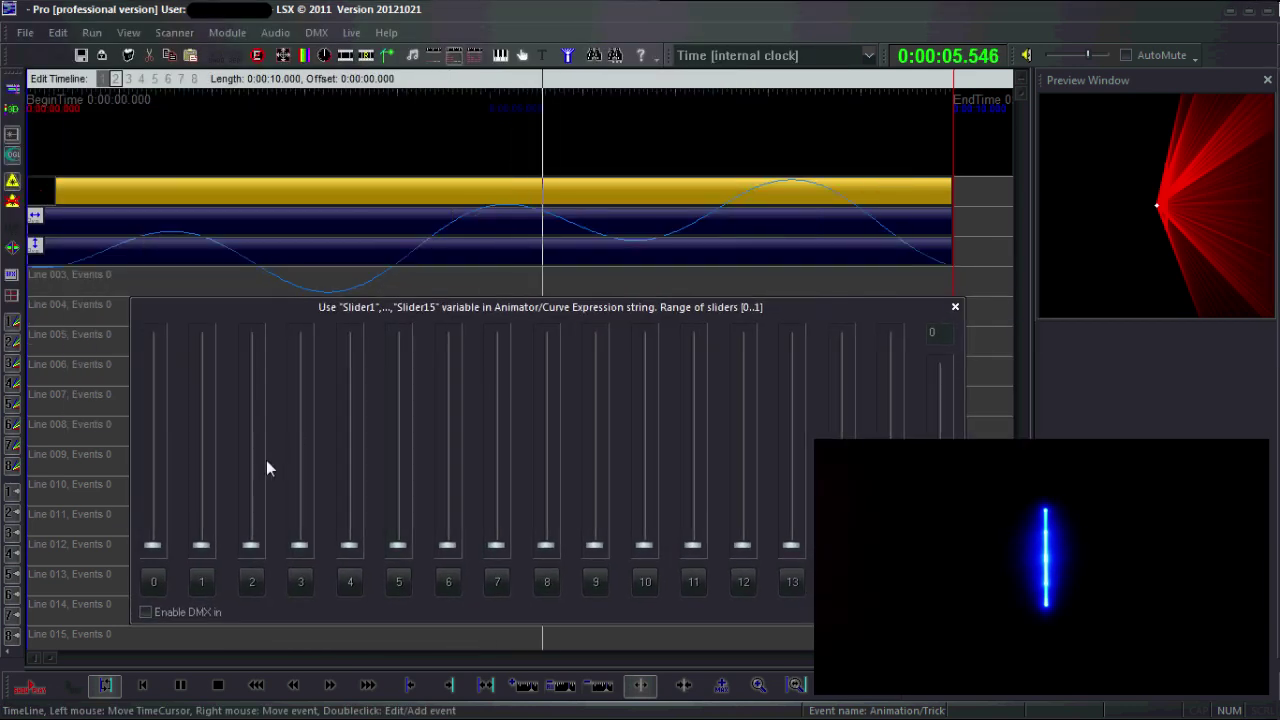
- Raise and sweep sliders 0 and 1 to shape the looping Lissajous figure
left_click_drag(153, 550, 154, 465)
left_click_drag(209, 546, 213, 383)
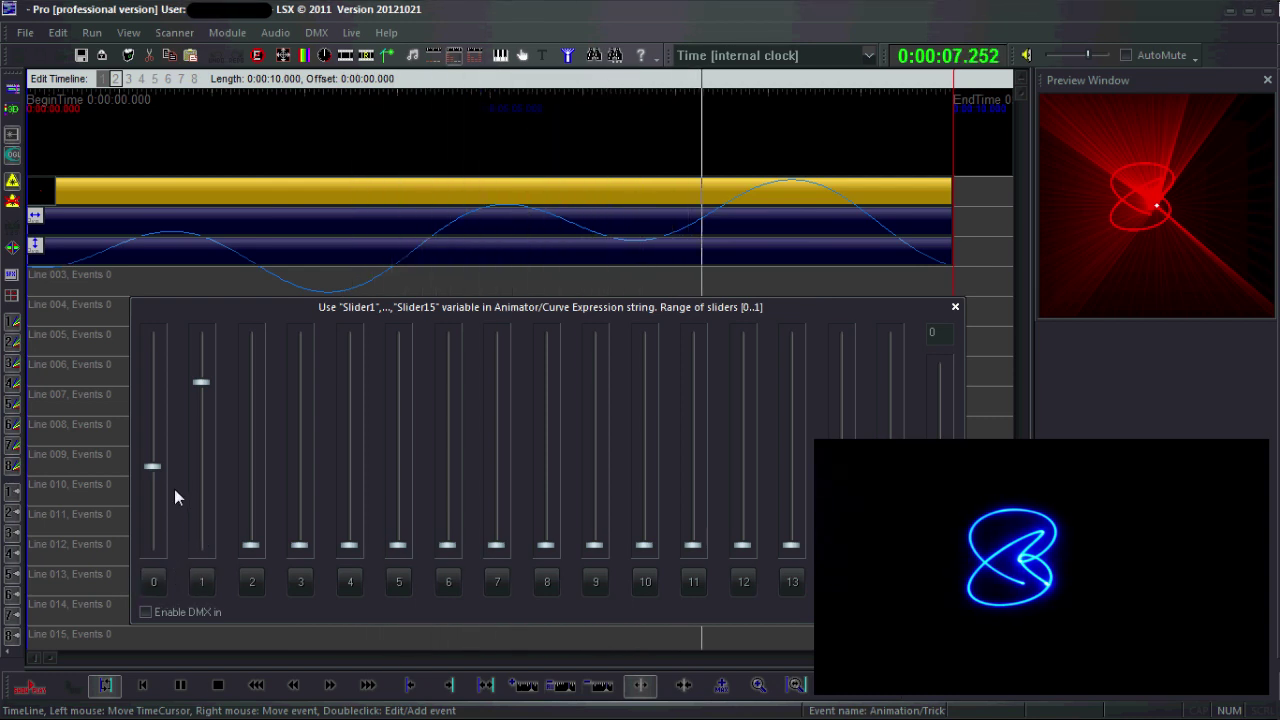
left_click_drag(148, 473, 155, 513)
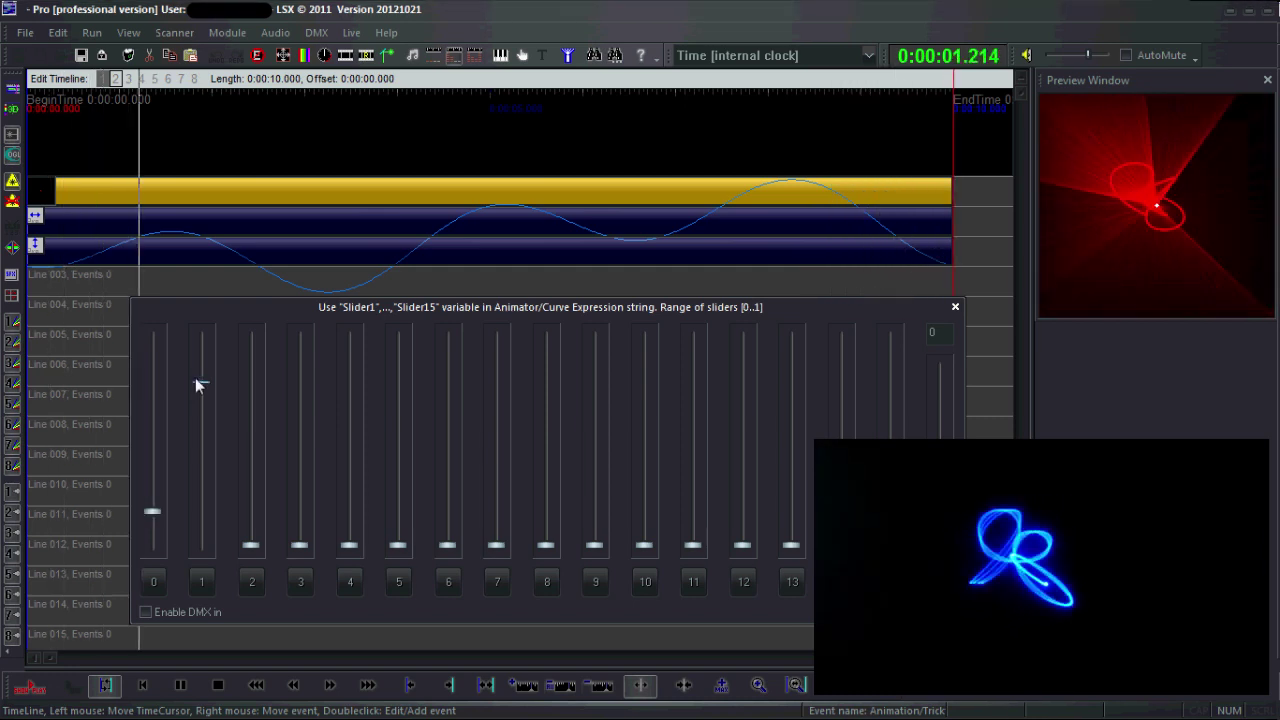
left_click_drag(197, 385, 201, 424)
left_click_drag(155, 514, 183, 460)
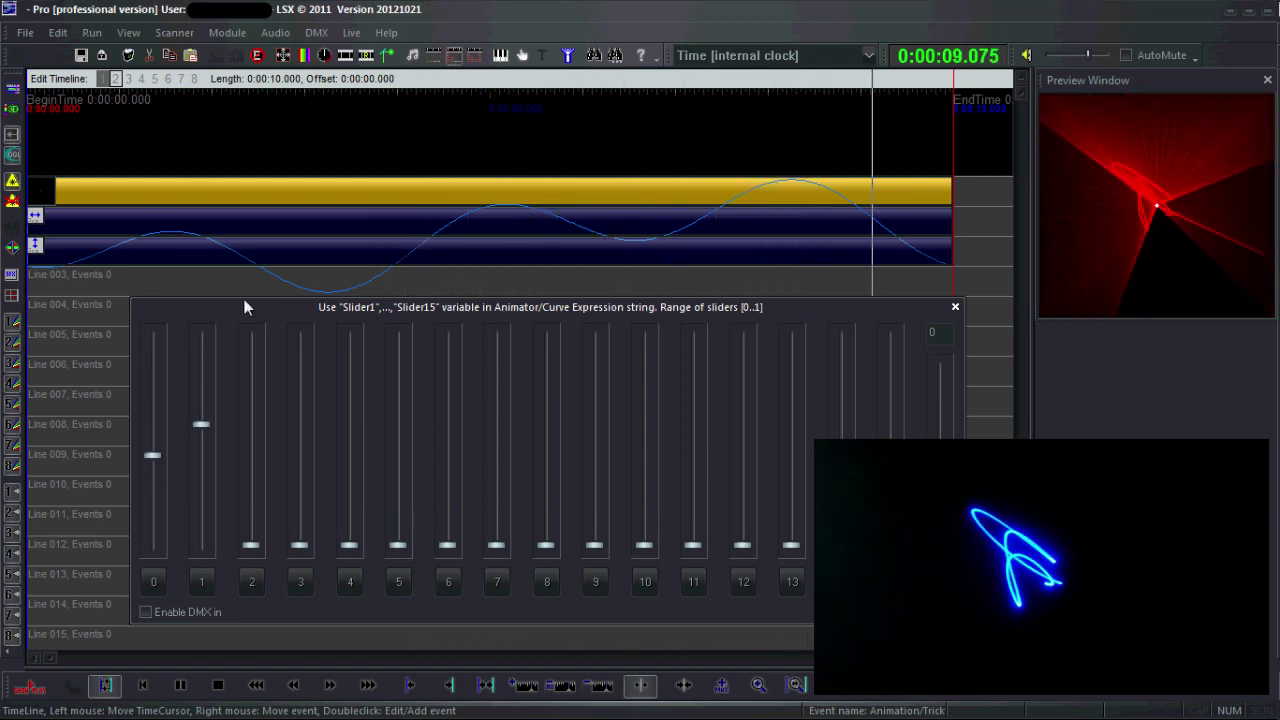
- In PreMoveY's sin term, change the factor 2 to 10 and append *slider3
left_click(278, 254)
double_click(278, 254)
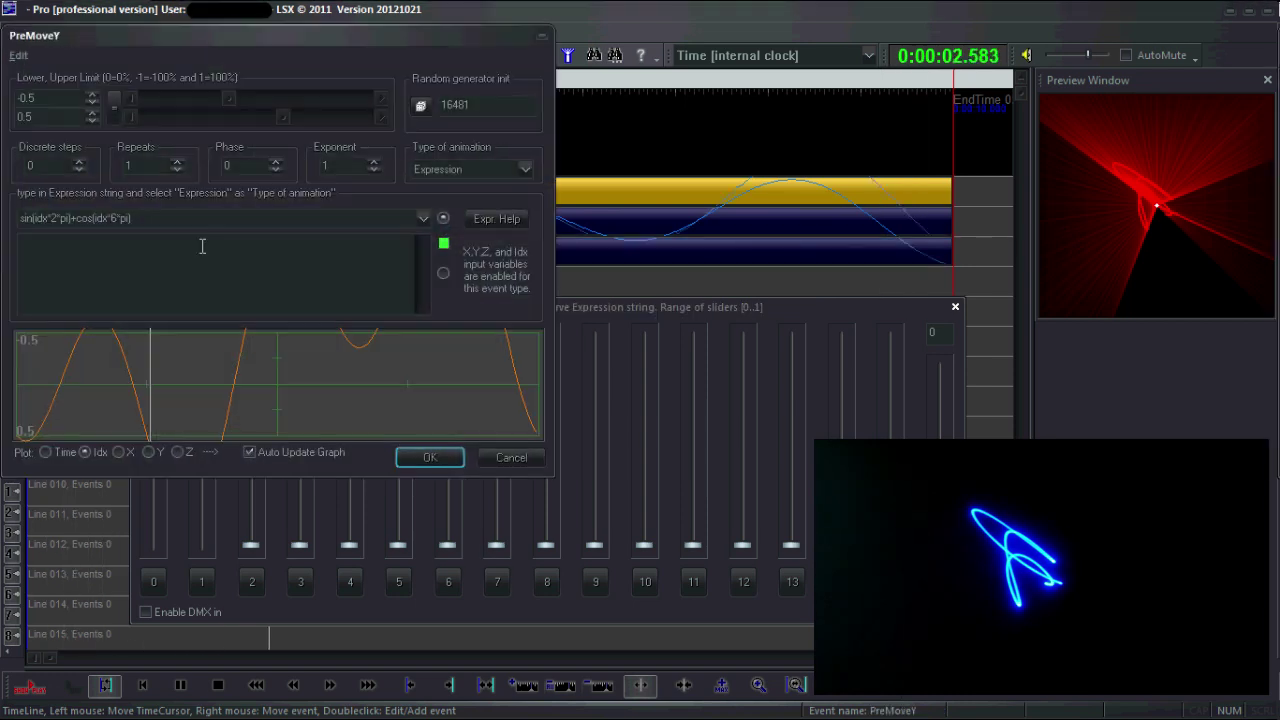
left_click(54, 219)
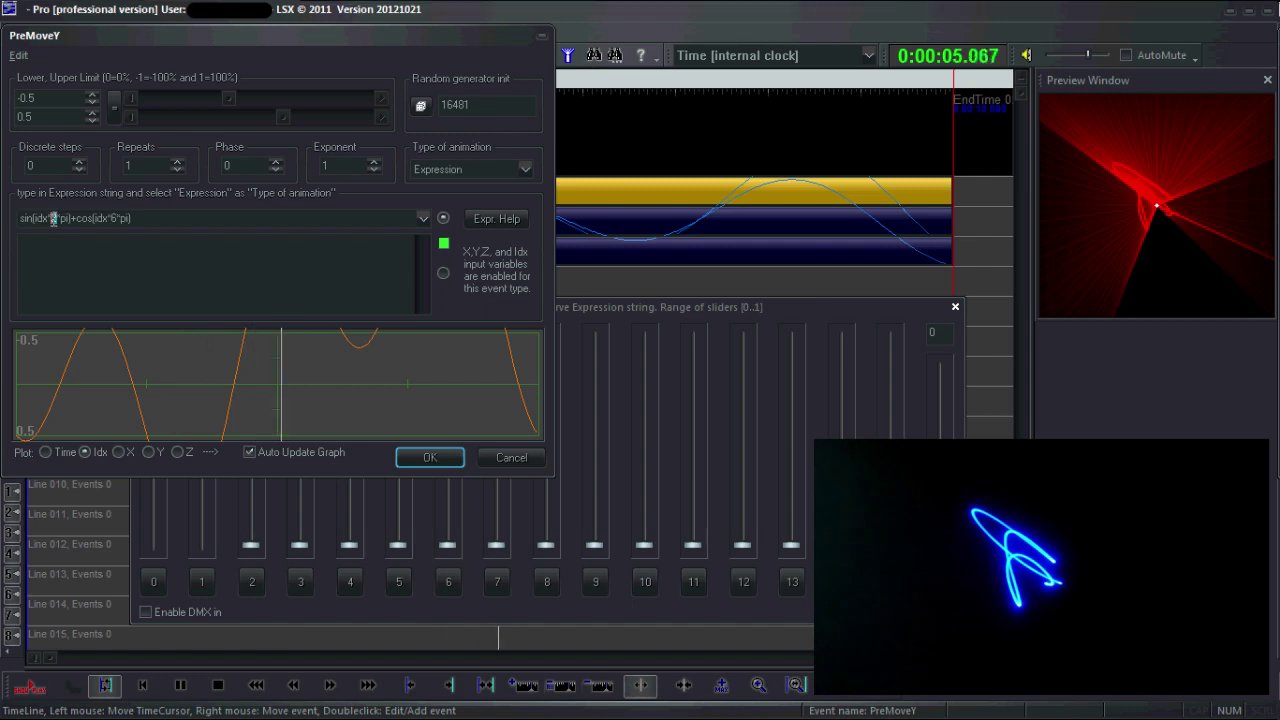
key("BackSpace")
type("10")
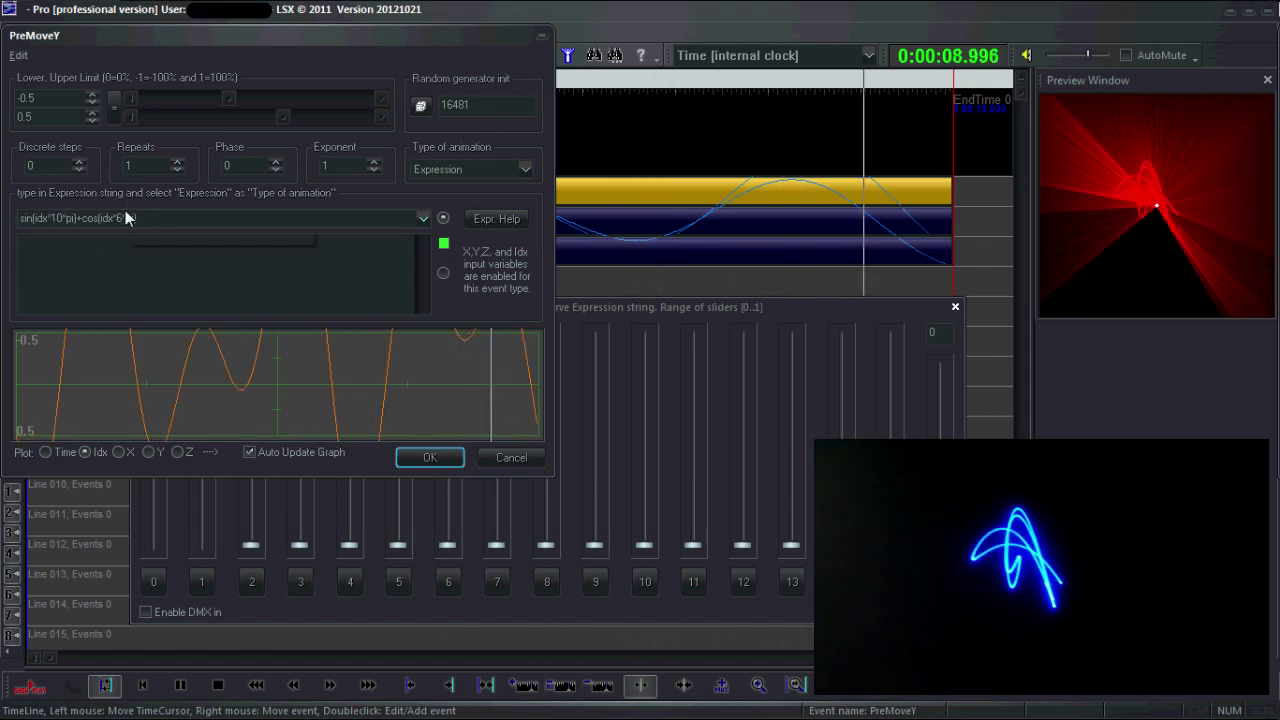
left_click(66, 218)
type("*slider3")
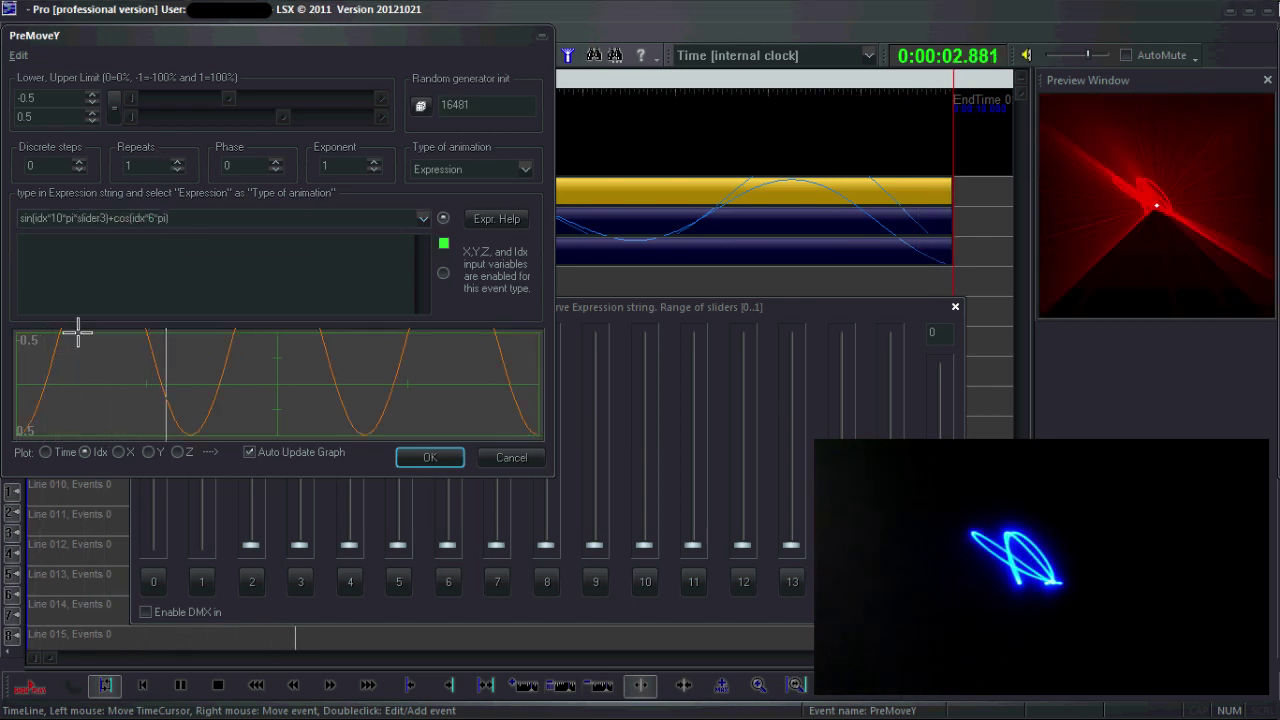
- Append *slider4 to PreMoveY's cos term and confirm the expression
key("End")
key("Left")
type("*sli")
type("der4")
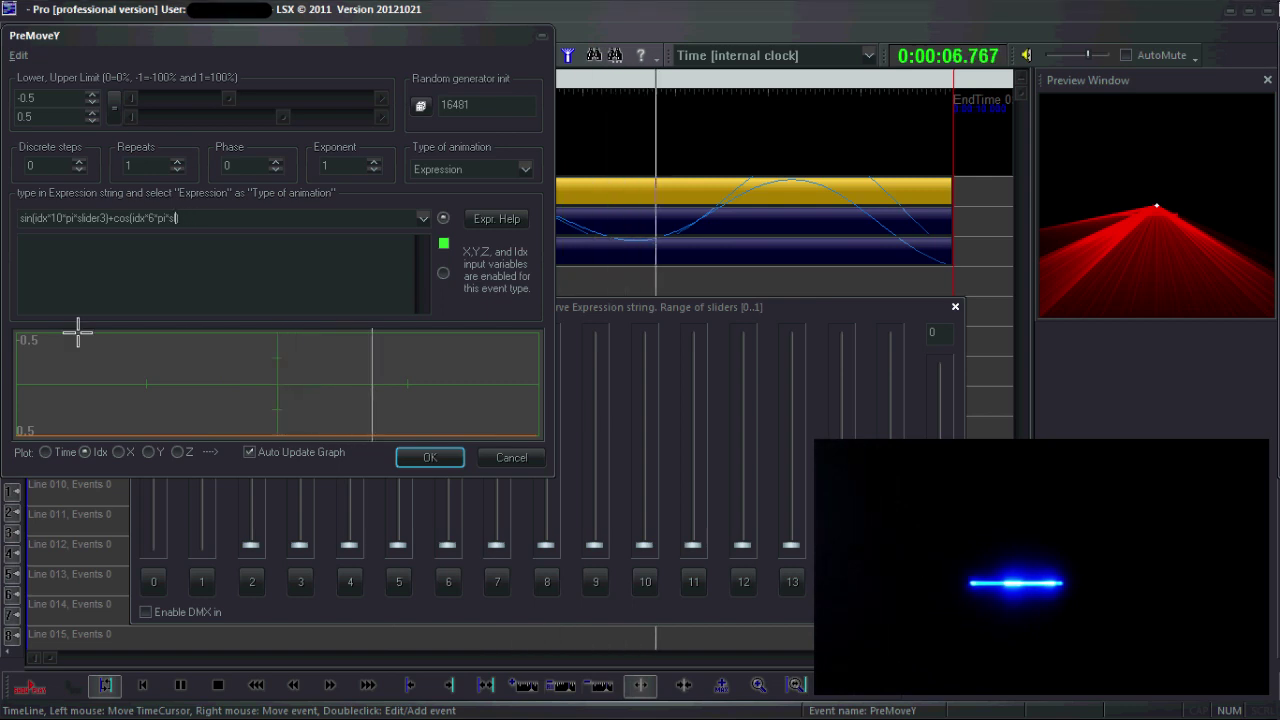
key("BackSpace")
type("4")
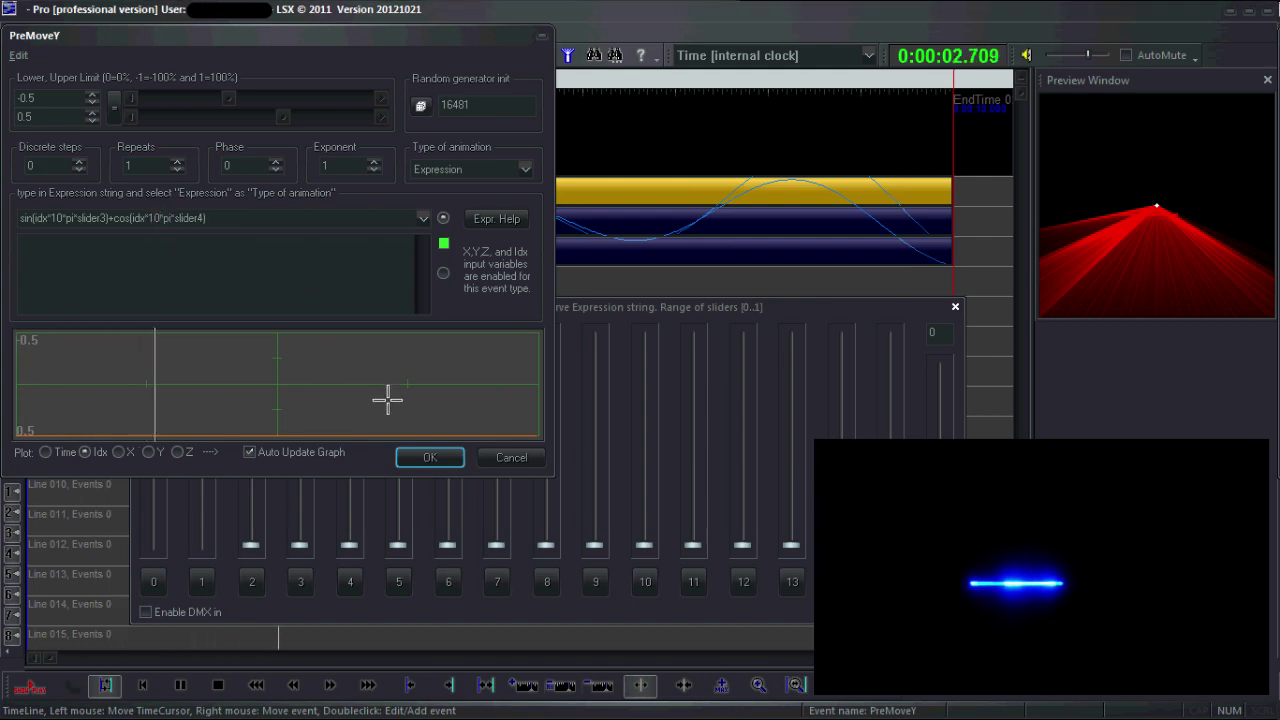
left_click(398, 459)
- Raise sliders 0 and 3 and drop sliders 1 and 2 to zero, leaving one clean oval
left_click_drag(252, 545, 251, 484)
left_click_drag(300, 545, 303, 401)
left_click_drag(152, 455, 201, 545)
left_click_drag(251, 485, 251, 545)
left_click_drag(298, 406, 316, 482)
left_click_drag(326, 422, 346, 442)
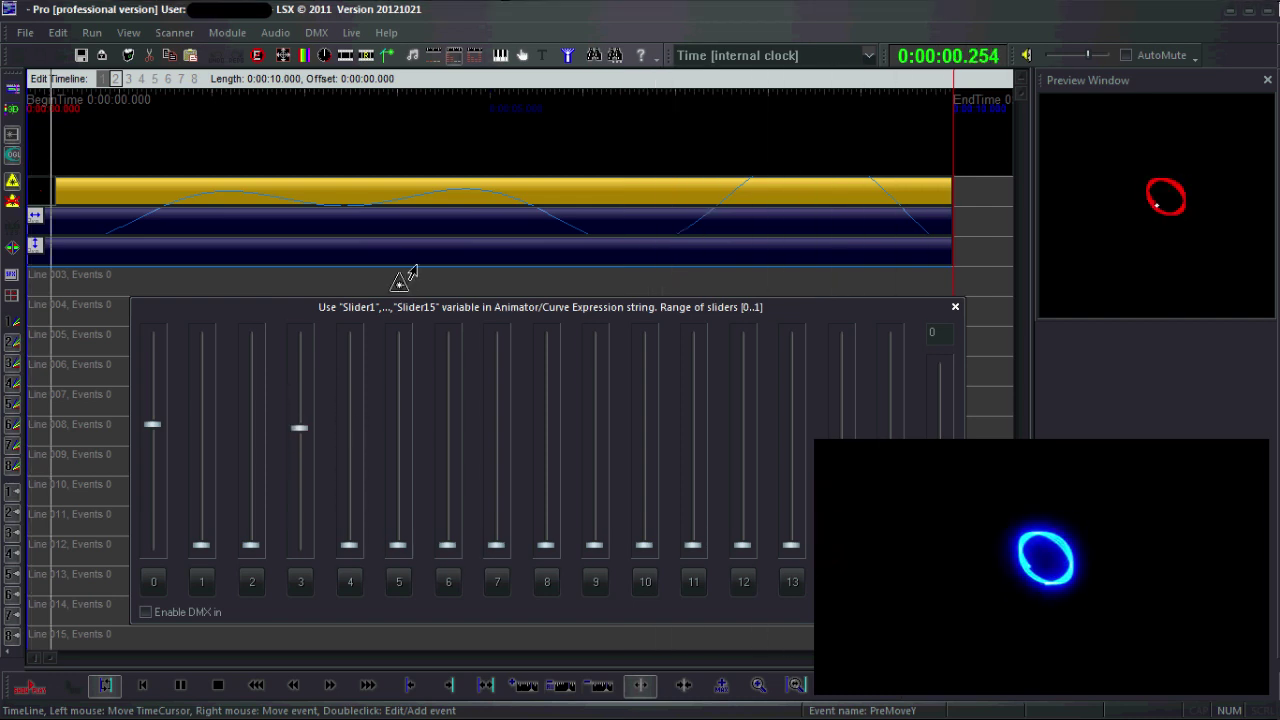
- Open an extra live slider panel from the Live menu, then close it
left_click(351, 32)
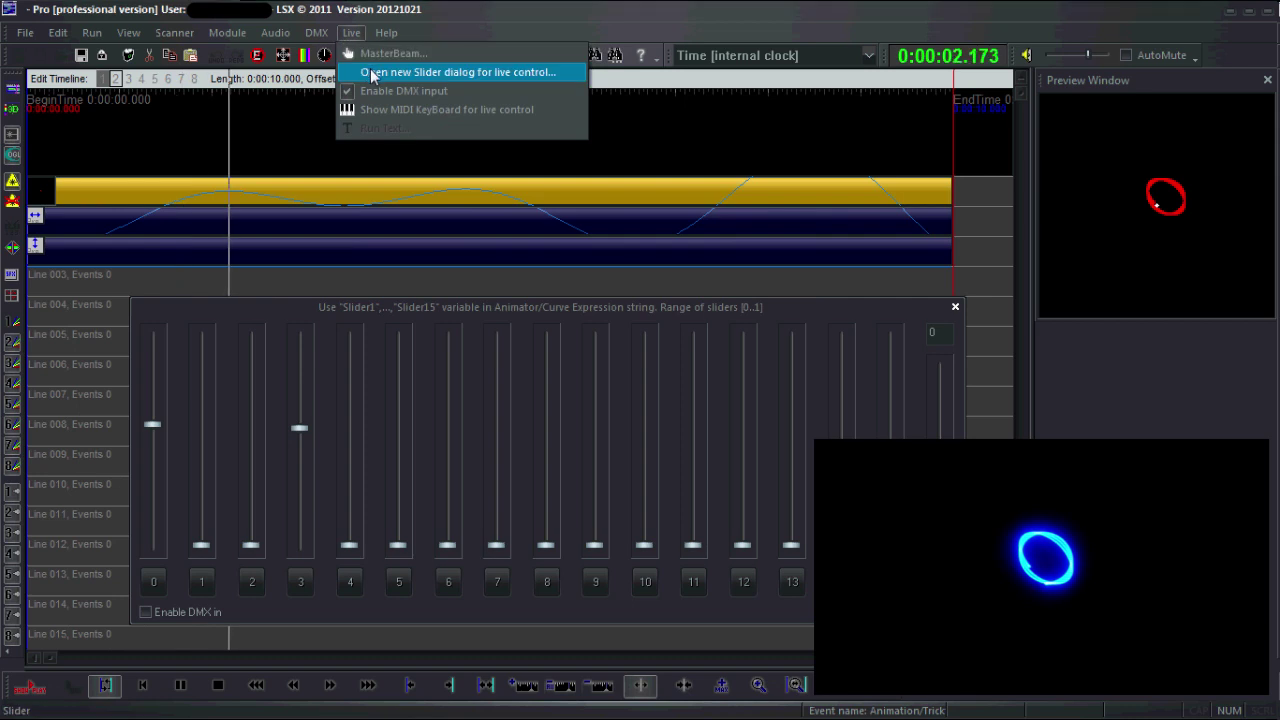
left_click(371, 74)
left_click(827, 40)
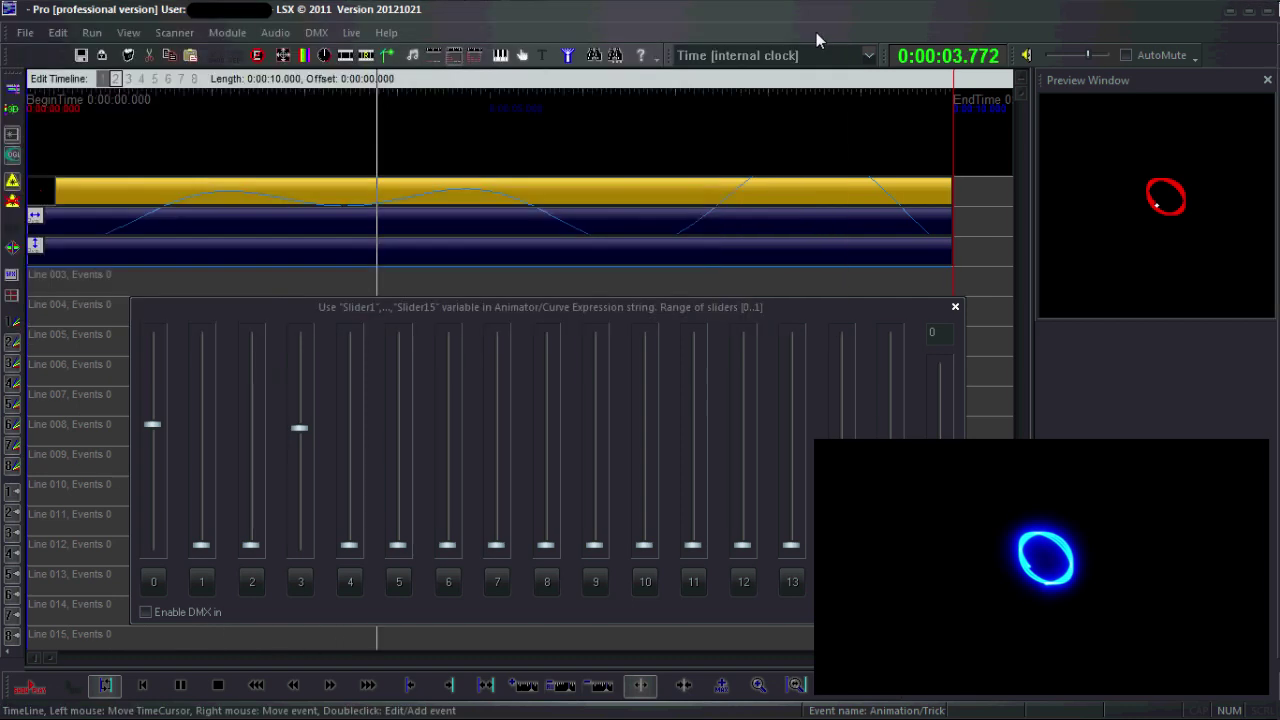
- Enlarge the laser output with the MasterBeam live controller's master sliders, then close MasterBeam
left_click(351, 32)
left_click(400, 96)
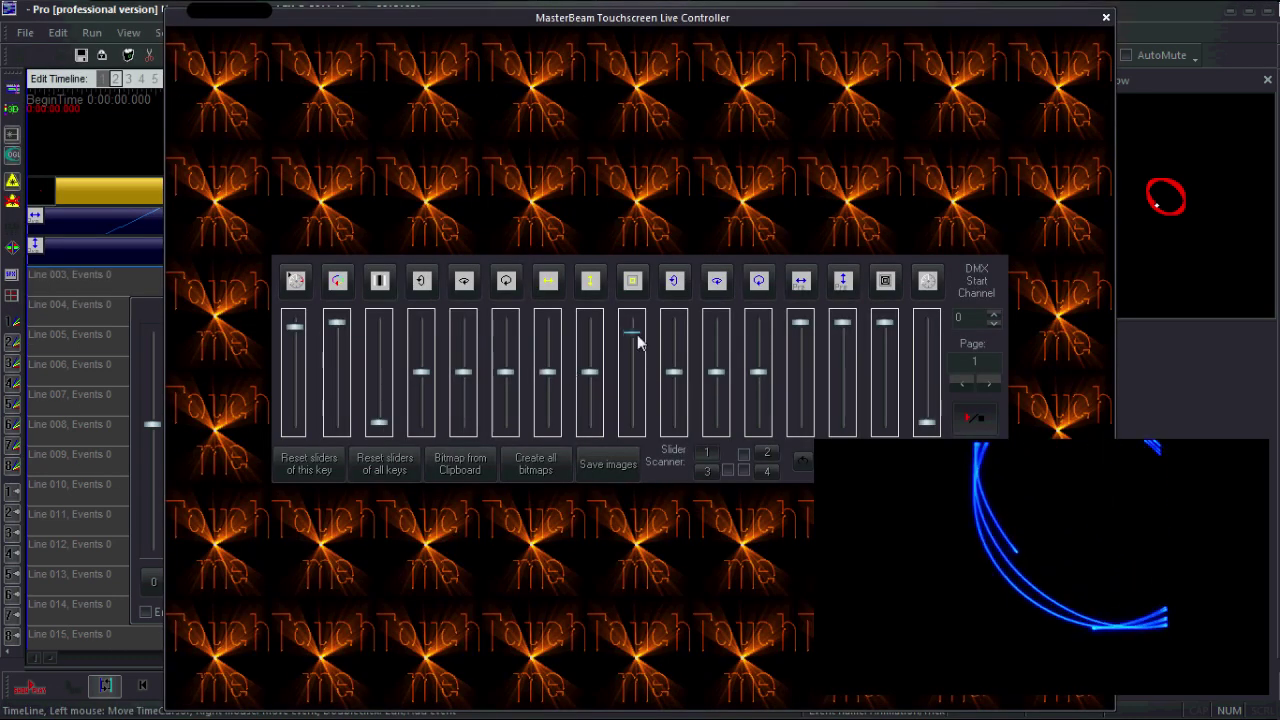
mouse_move(637, 334)
left_mouse_down()
mouse_move(632, 377)
mouse_move(634, 343)
left_mouse_up()
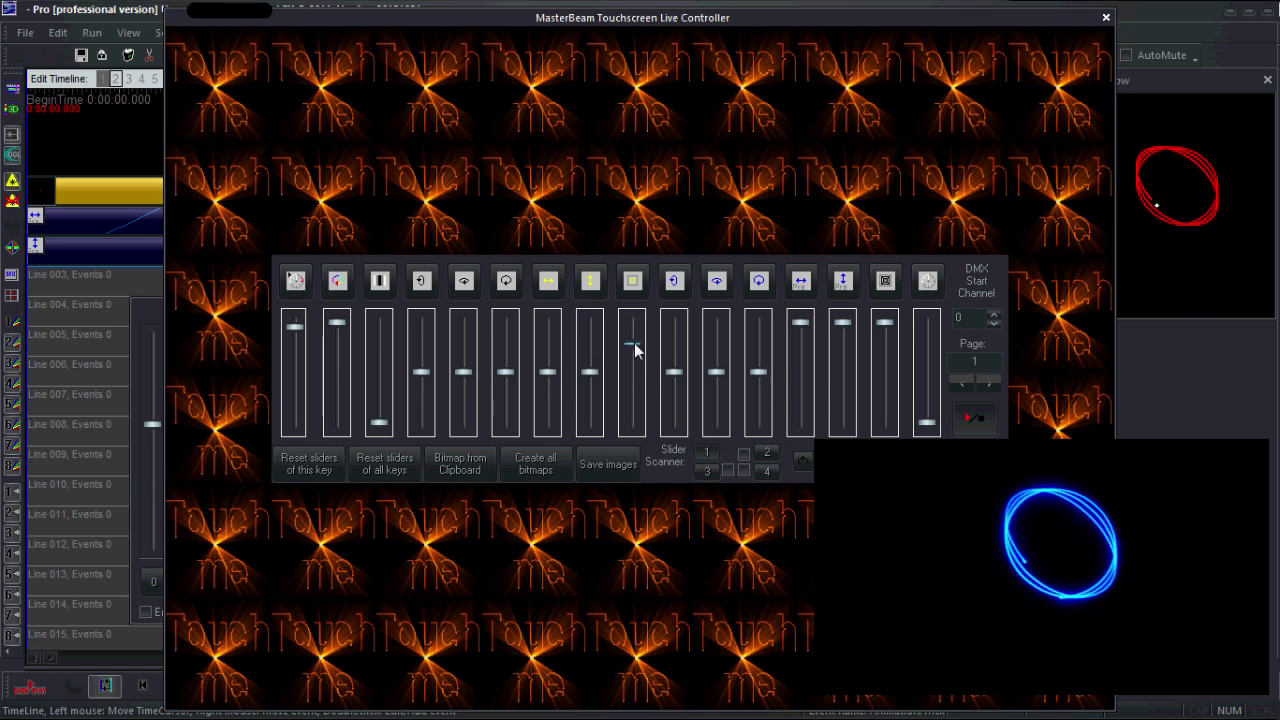
left_click_drag(549, 371, 591, 388)
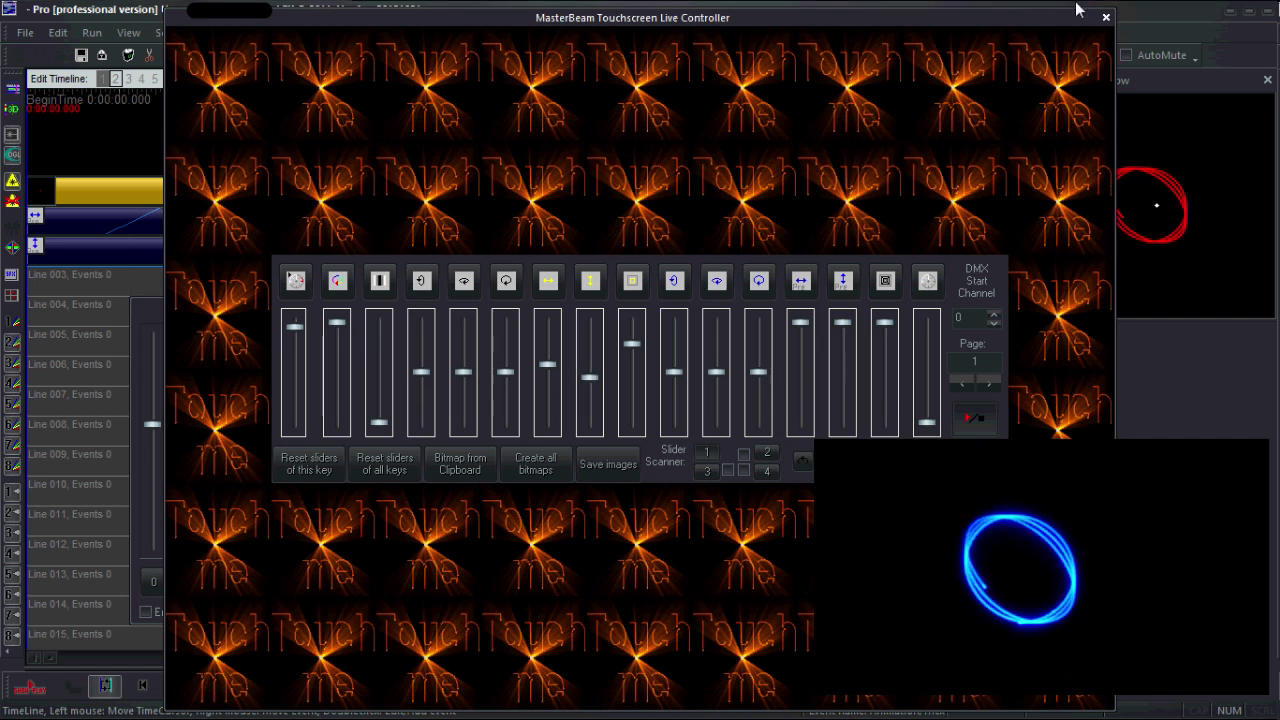
left_click(1106, 21)
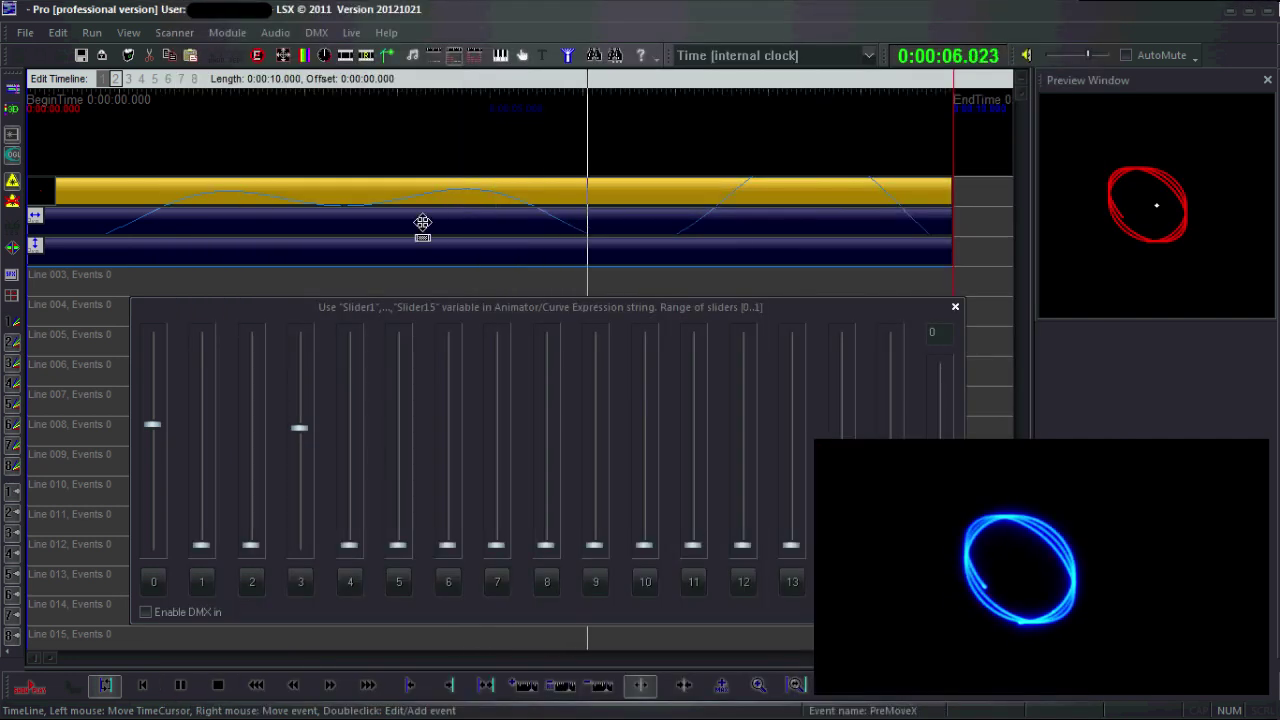
- Check the PreMoveX expression without changes, then raise sliders 1 and 2 to add tilted loops
double_click(423, 222)
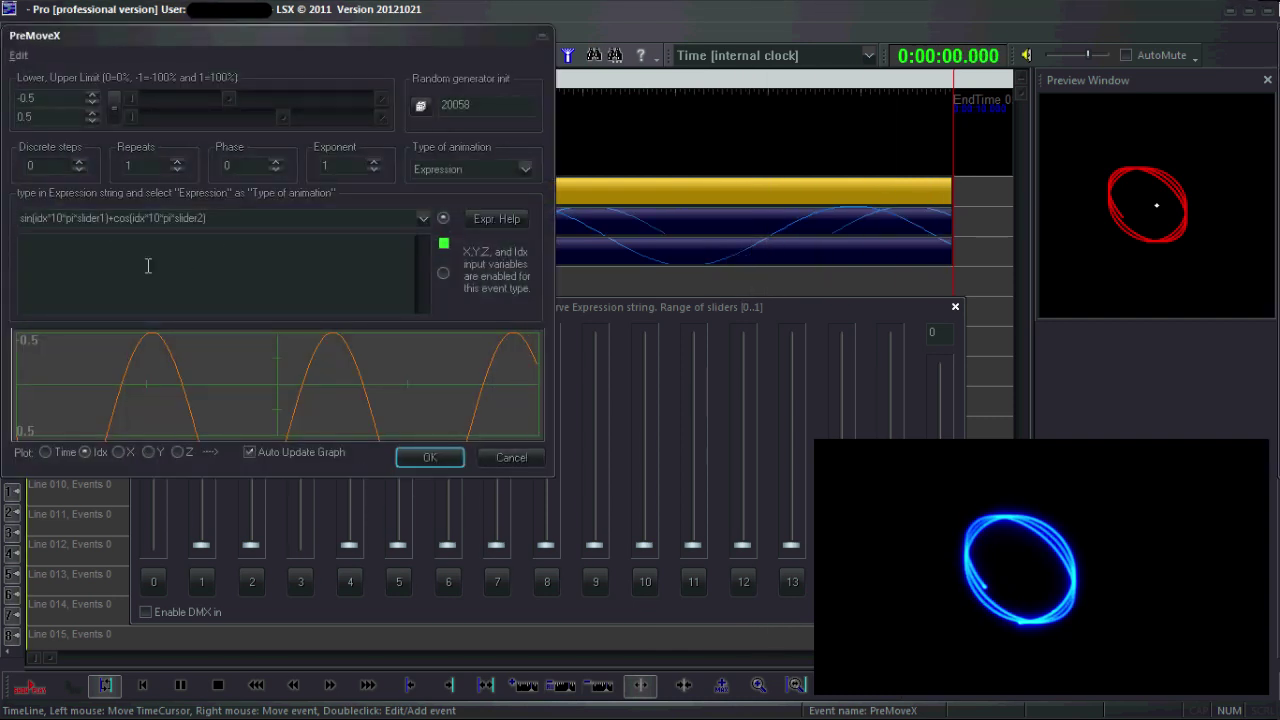
left_click(42, 220)
left_click(184, 220)
left_click(430, 458)
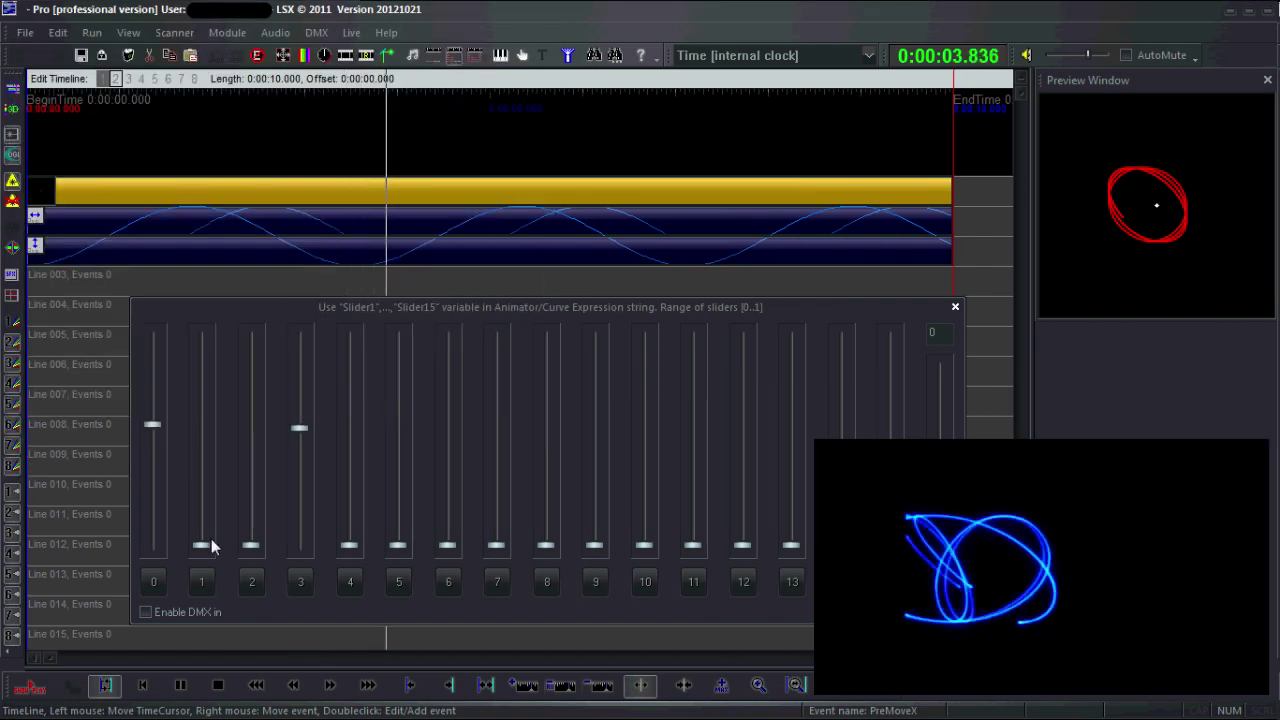
left_click_drag(203, 545, 203, 416)
left_click_drag(252, 545, 273, 398)
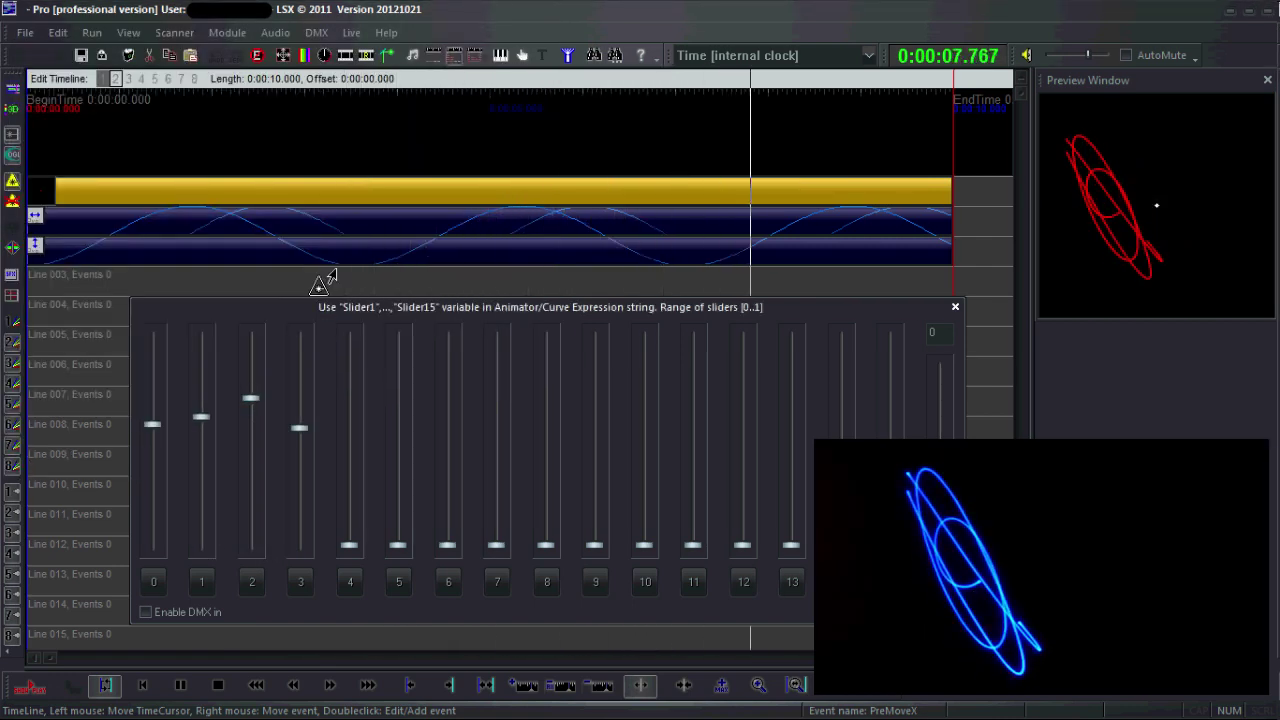